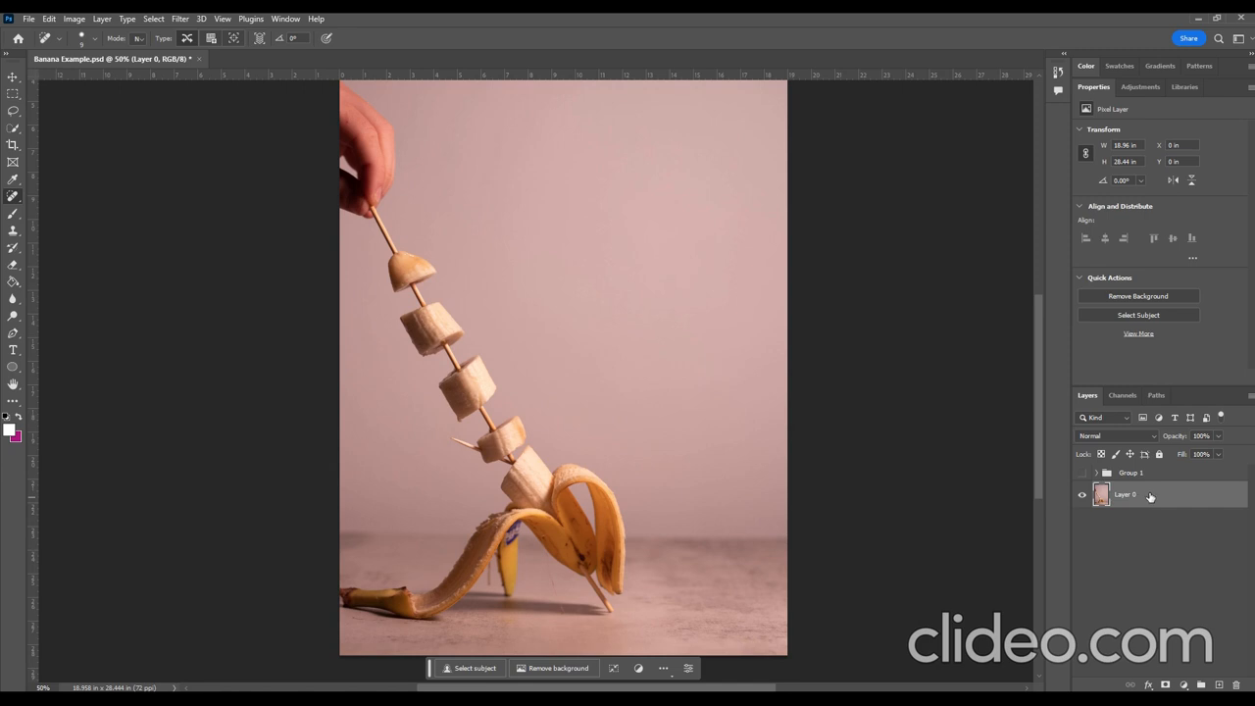
Duplicate the Layer 0 photo layer and hide the original Layer 0
{"action": "right_click", "coordinate": [1152, 500]}
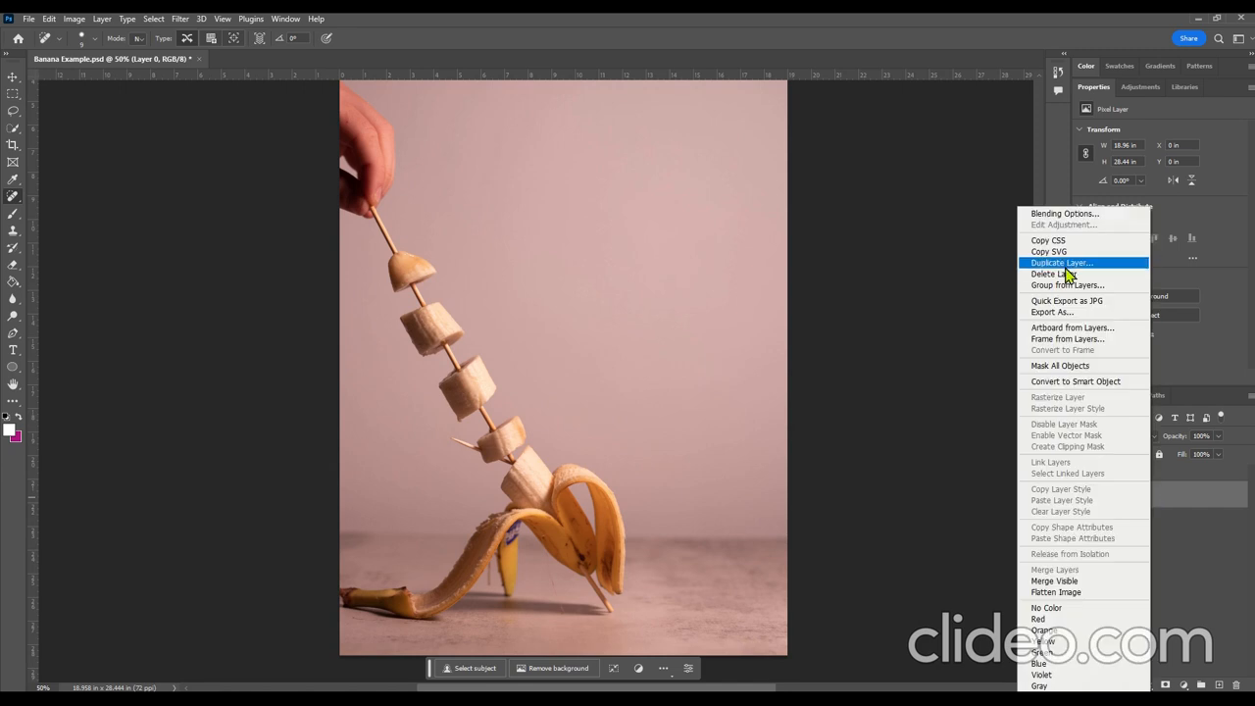
{"action": "left_click", "coordinate": [1191, 505]}
{"action": "left_click_drag", "start_coordinate": [1182, 500], "coordinate": [1218, 684]}
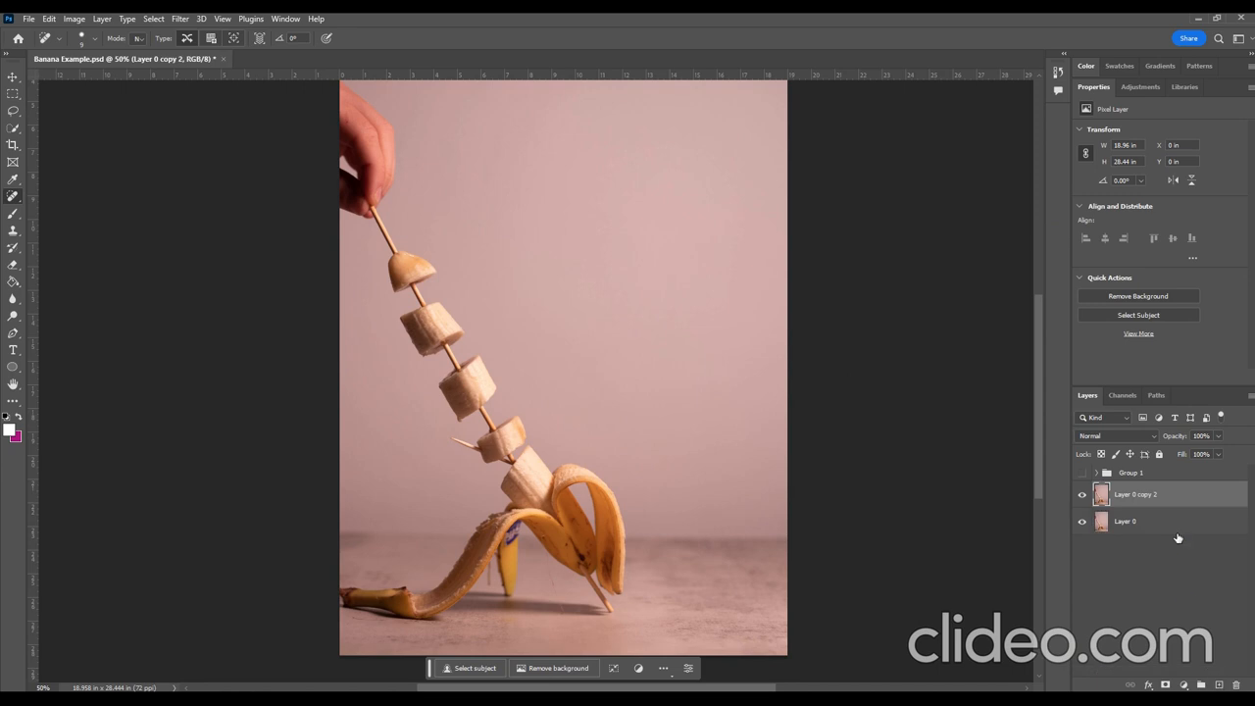
{"action": "left_click", "coordinate": [1081, 521]}
Add a Color Balance adjustment layer, set the midtones Cyan–Red value to -39, and compare the photo with and without it
{"action": "left_click", "coordinate": [1184, 685]}
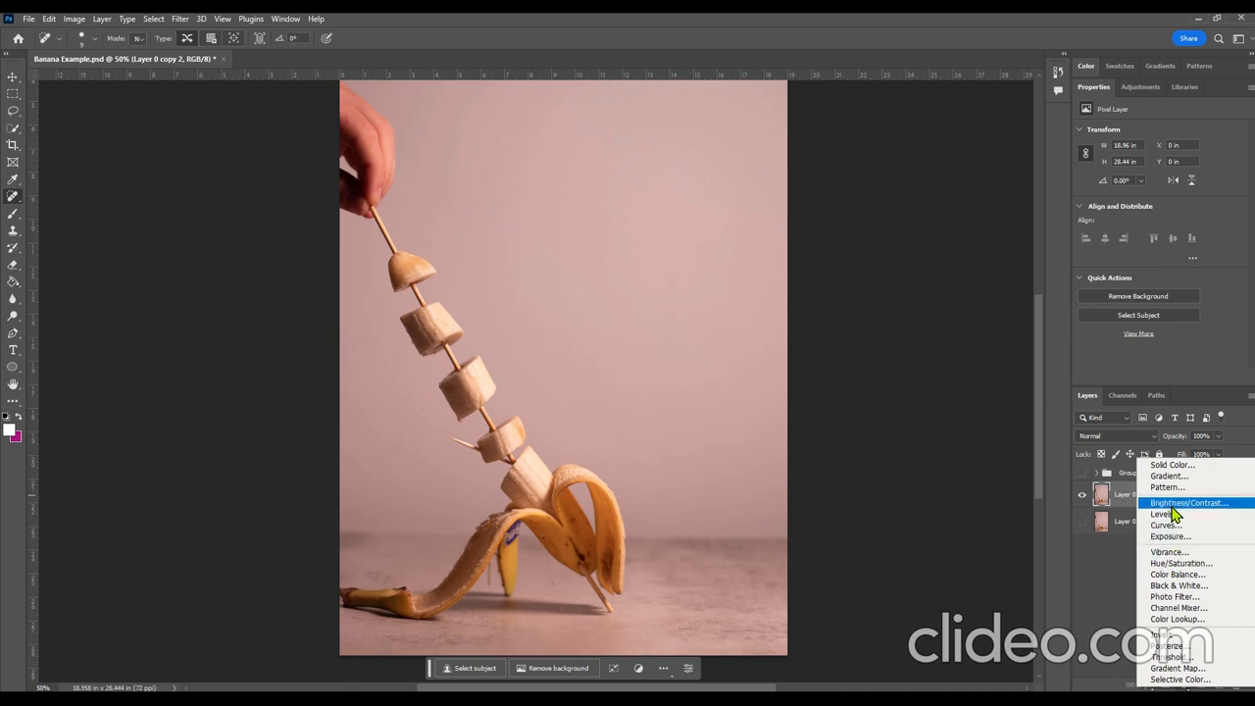
{"action": "left_click", "coordinate": [1163, 577]}
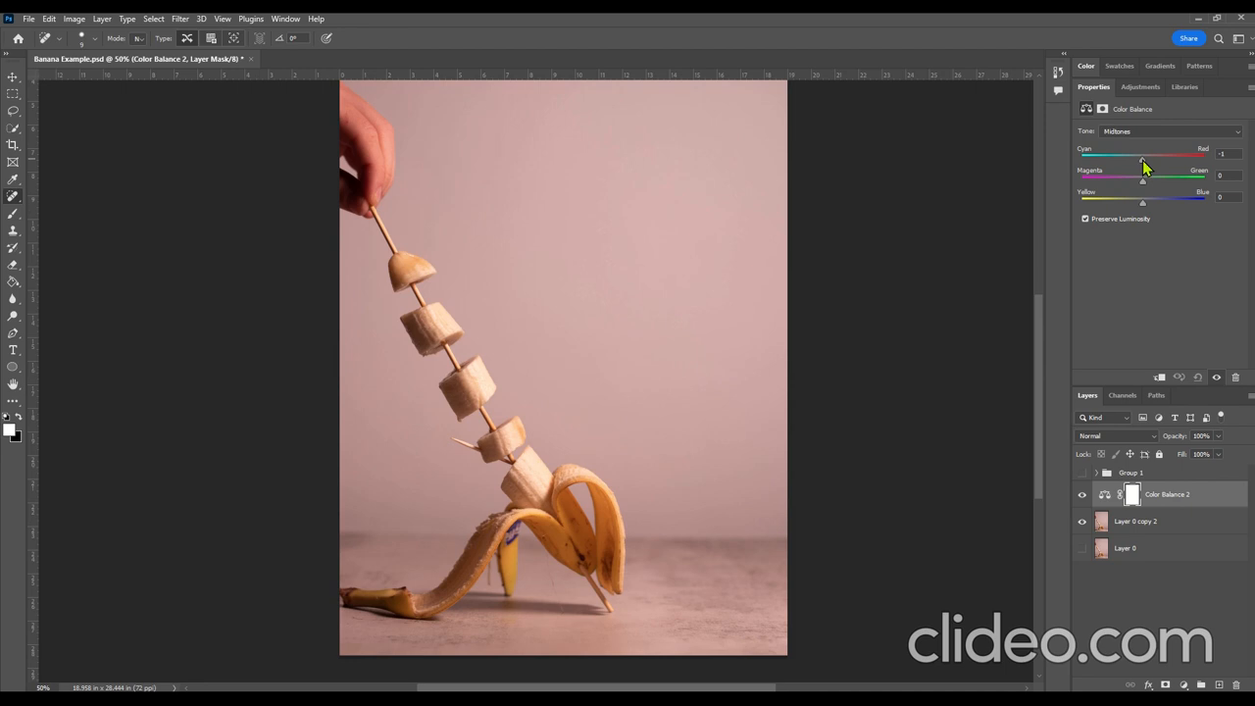
{"action": "mouse_move", "coordinate": [1151, 158]}
{"action": "left_mouse_down"}
{"action": "mouse_move", "coordinate": [1185, 161]}
{"action": "mouse_move", "coordinate": [1129, 169]}
{"action": "left_mouse_up"}
{"action": "mouse_move", "coordinate": [1119, 162]}
{"action": "left_mouse_down"}
{"action": "mouse_move", "coordinate": [1093, 167]}
{"action": "mouse_move", "coordinate": [1141, 165]}
{"action": "mouse_move", "coordinate": [1117, 163]}
{"action": "left_mouse_up"}
{"action": "mouse_move", "coordinate": [1144, 203]}
{"action": "left_mouse_down"}
{"action": "mouse_move", "coordinate": [1158, 203]}
{"action": "mouse_move", "coordinate": [1123, 204]}
{"action": "mouse_move", "coordinate": [1158, 203]}
{"action": "mouse_move", "coordinate": [1144, 204]}
{"action": "mouse_move", "coordinate": [1162, 181]}
{"action": "mouse_move", "coordinate": [1142, 182]}
{"action": "left_mouse_up"}
{"action": "left_click", "coordinate": [1082, 495]}
{"action": "left_click", "coordinate": [1082, 495]}
{"action": "left_click", "coordinate": [1082, 497]}
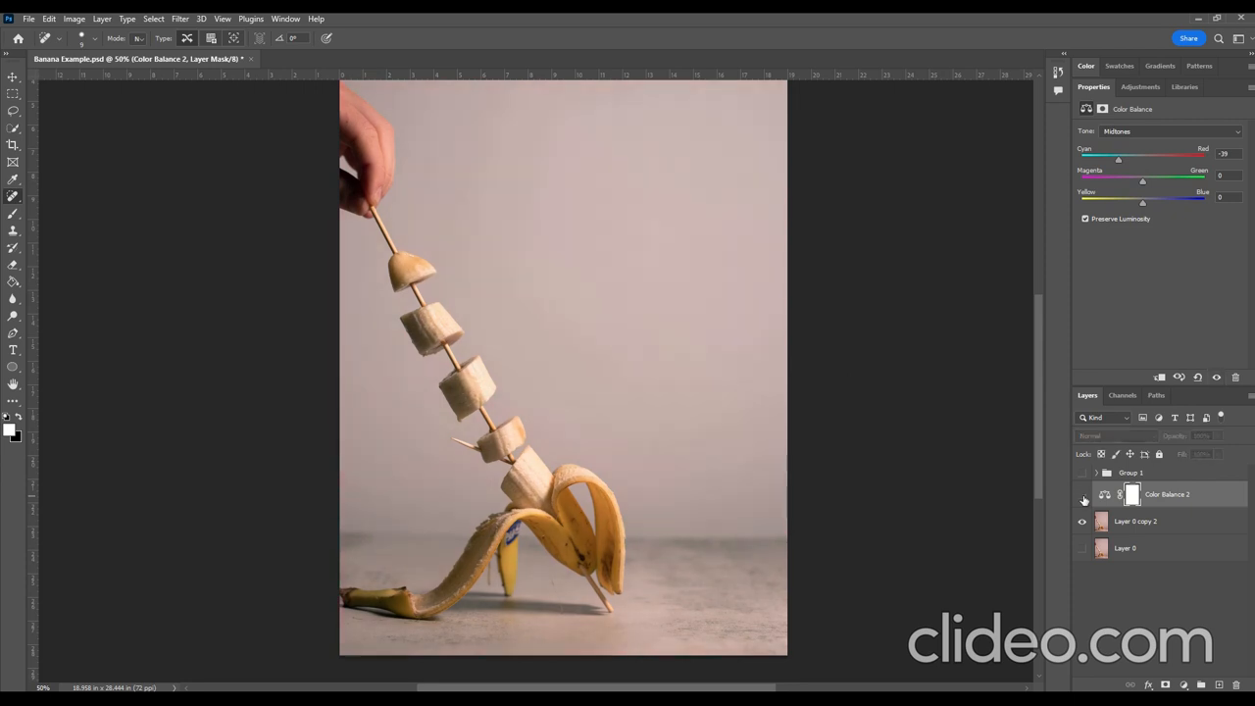
{"action": "left_click", "coordinate": [1082, 497]}
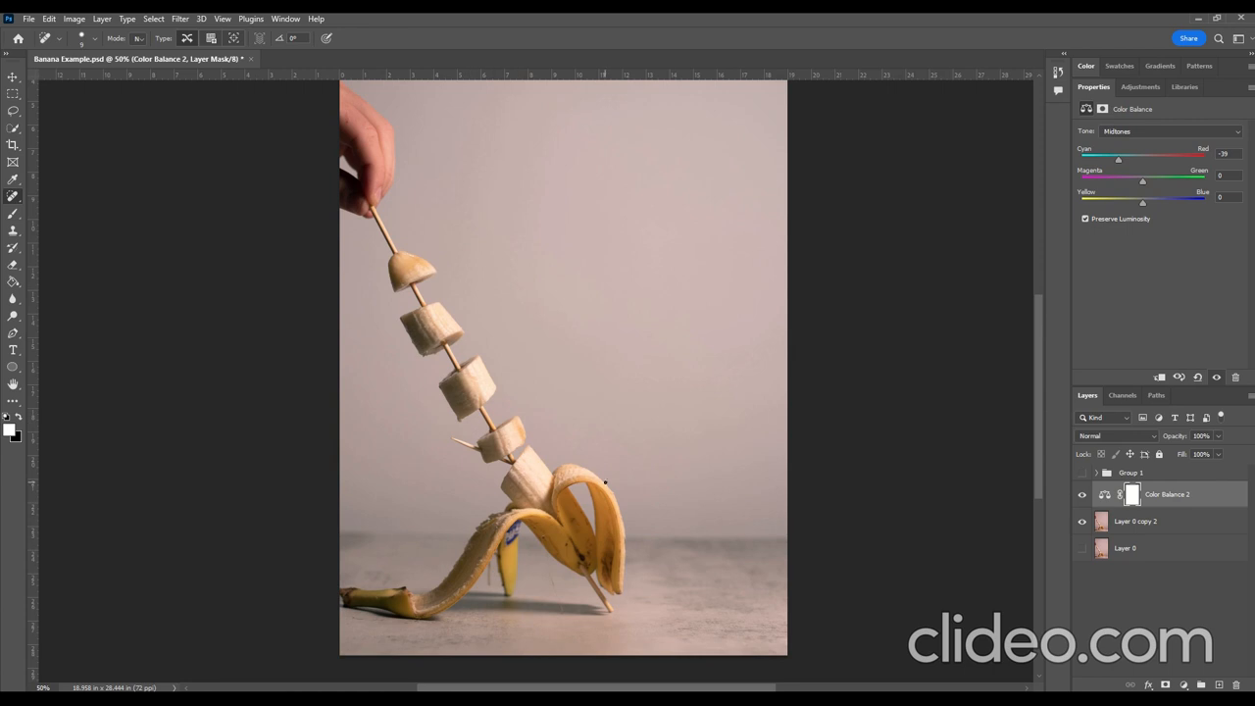
Add a Hue/Saturation adjustment layer above the Color Balance layer
{"action": "left_click", "coordinate": [1184, 685]}
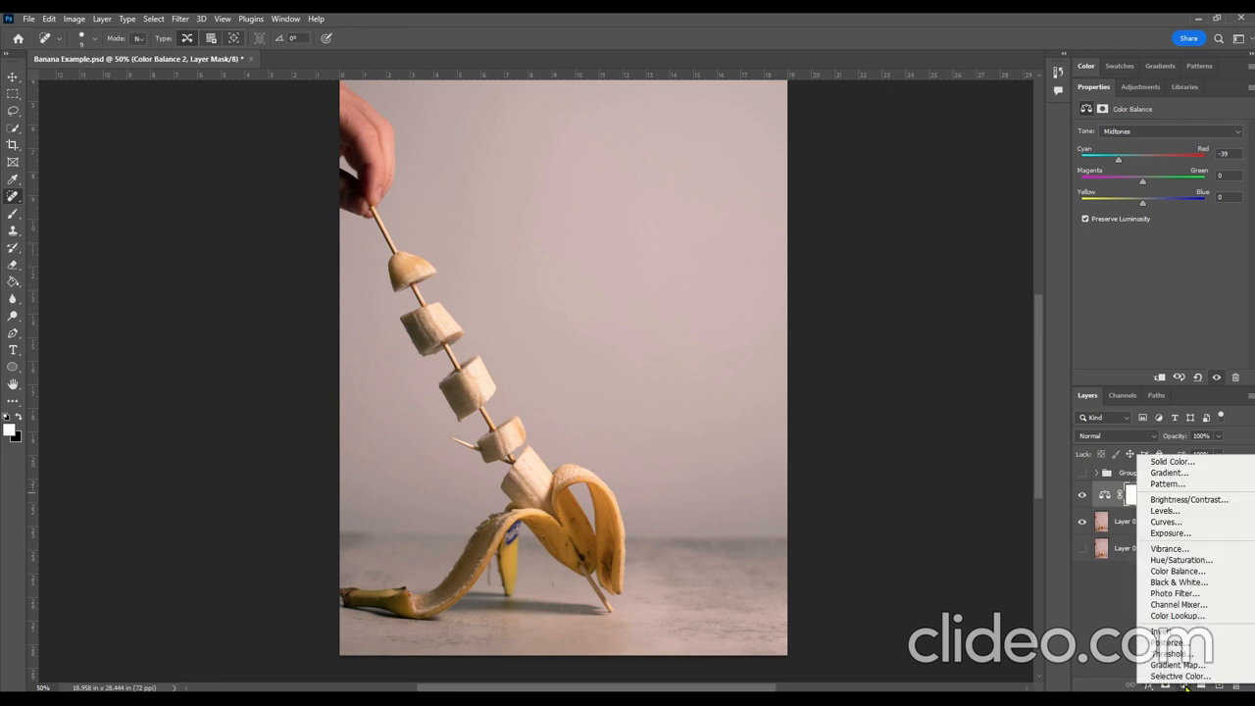
{"action": "left_click", "coordinate": [1176, 560]}
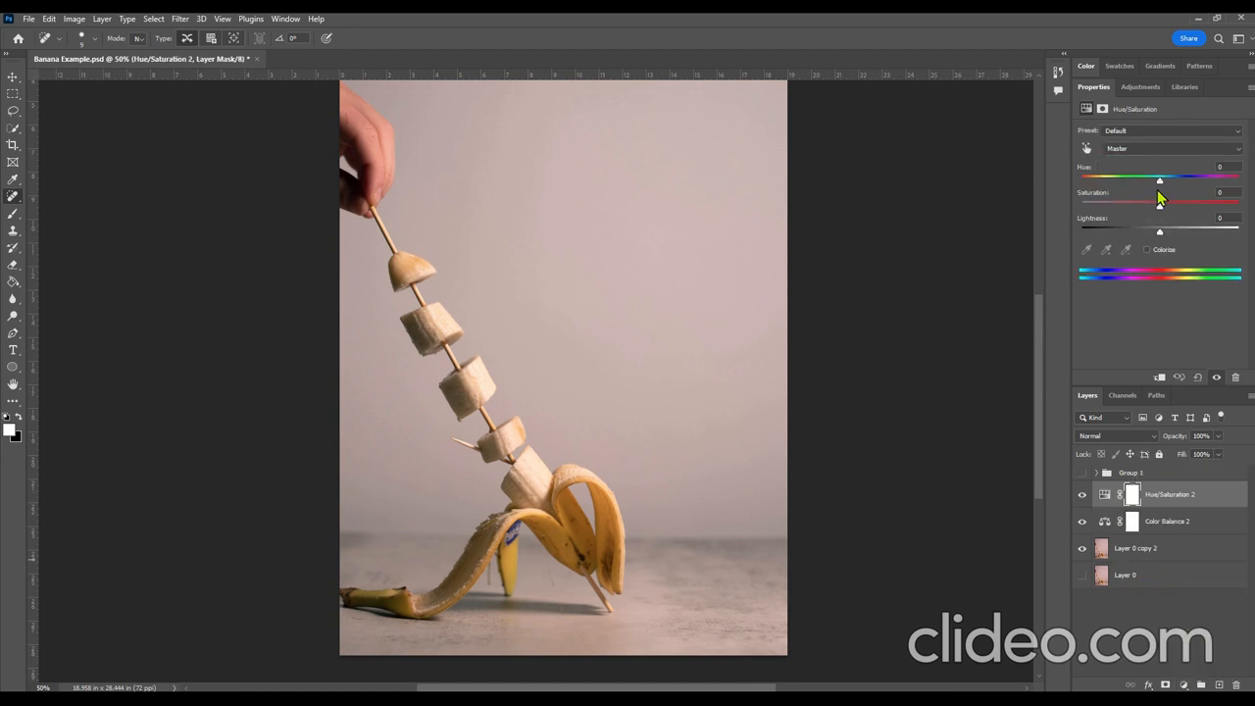
{"action": "left_click_drag", "start_coordinate": [1158, 180], "coordinate": [1176, 217]}
{"action": "key", "text": "ctrl+z"}
{"action": "key", "text": "ctrl+z"}
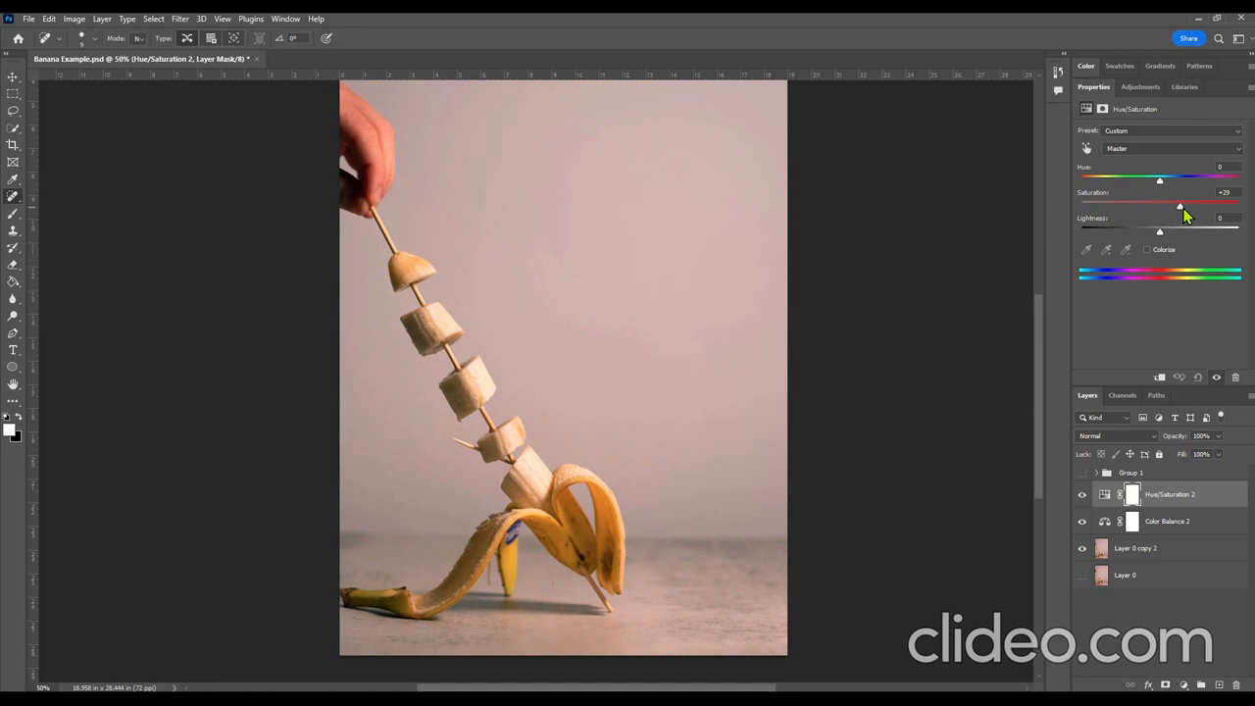
{"action": "key", "text": "ctrl+z"}
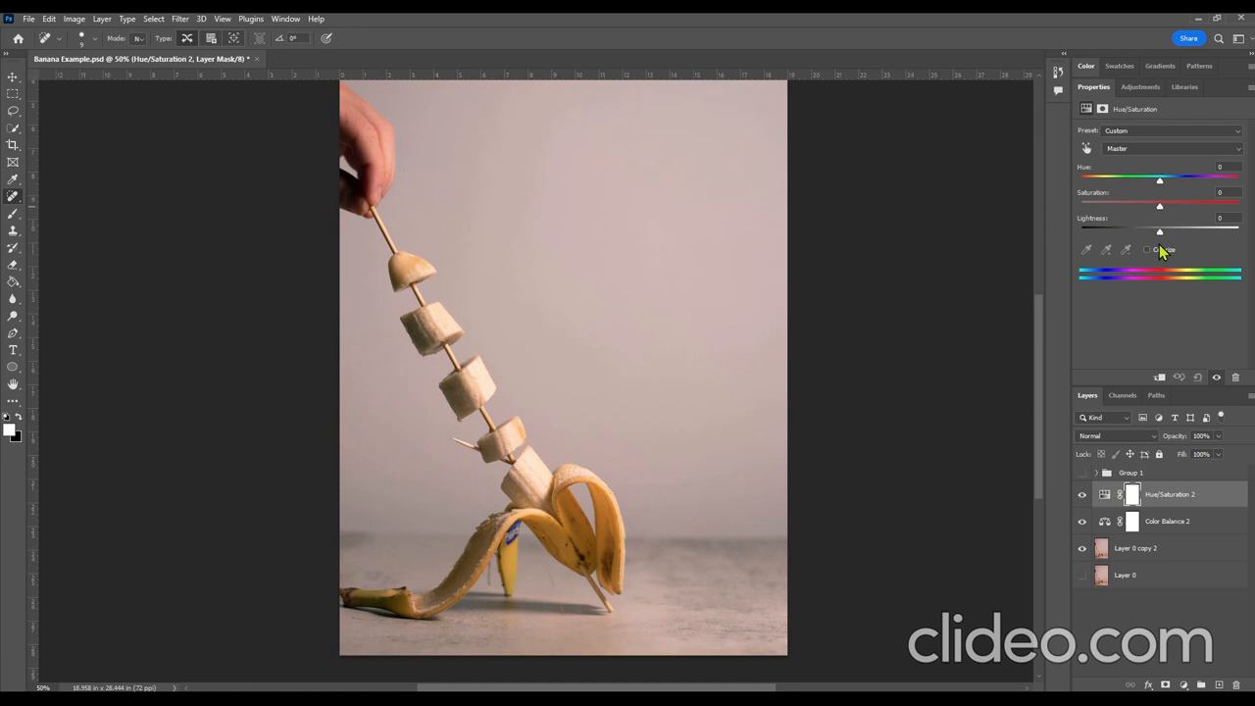
Raise the saturation of only the Yellows range to +18 in the Hue/Saturation adjustment
{"action": "left_click", "coordinate": [1114, 149]}
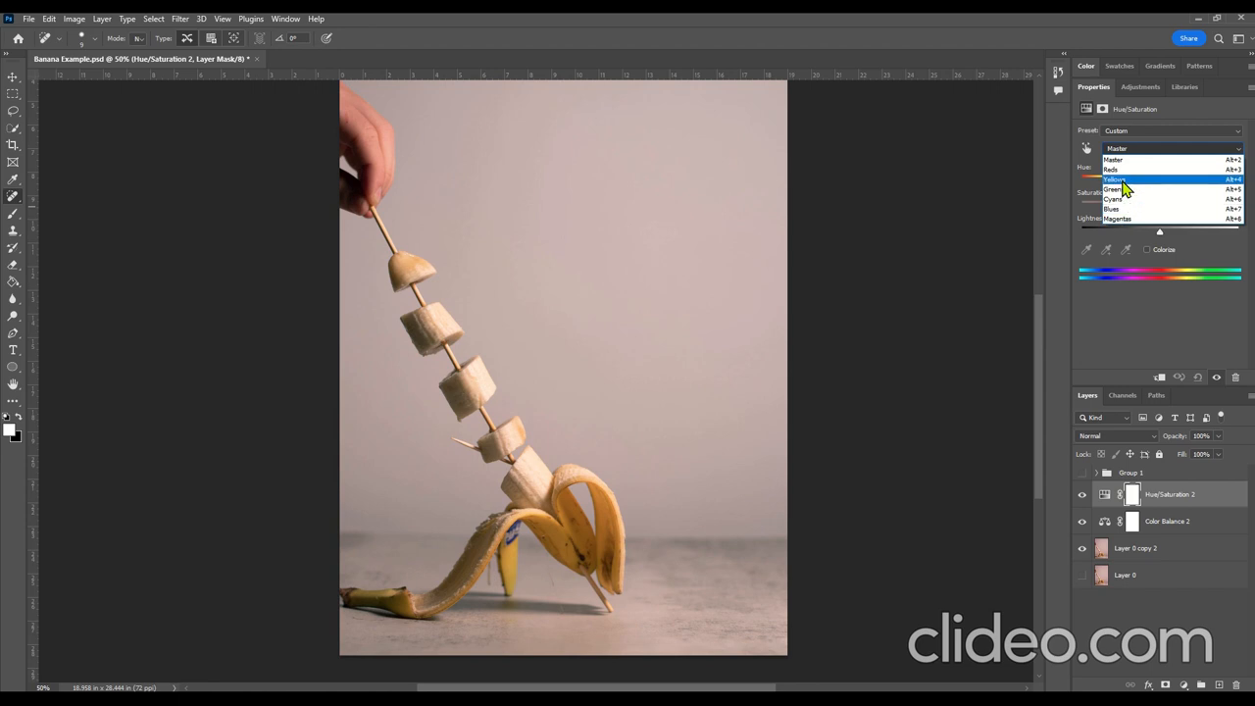
{"action": "left_click", "coordinate": [1123, 181]}
{"action": "mouse_move", "coordinate": [1160, 208]}
{"action": "left_mouse_down"}
{"action": "mouse_move", "coordinate": [1240, 203]}
{"action": "mouse_move", "coordinate": [1157, 208]}
{"action": "mouse_move", "coordinate": [1175, 205]}
{"action": "left_mouse_up"}
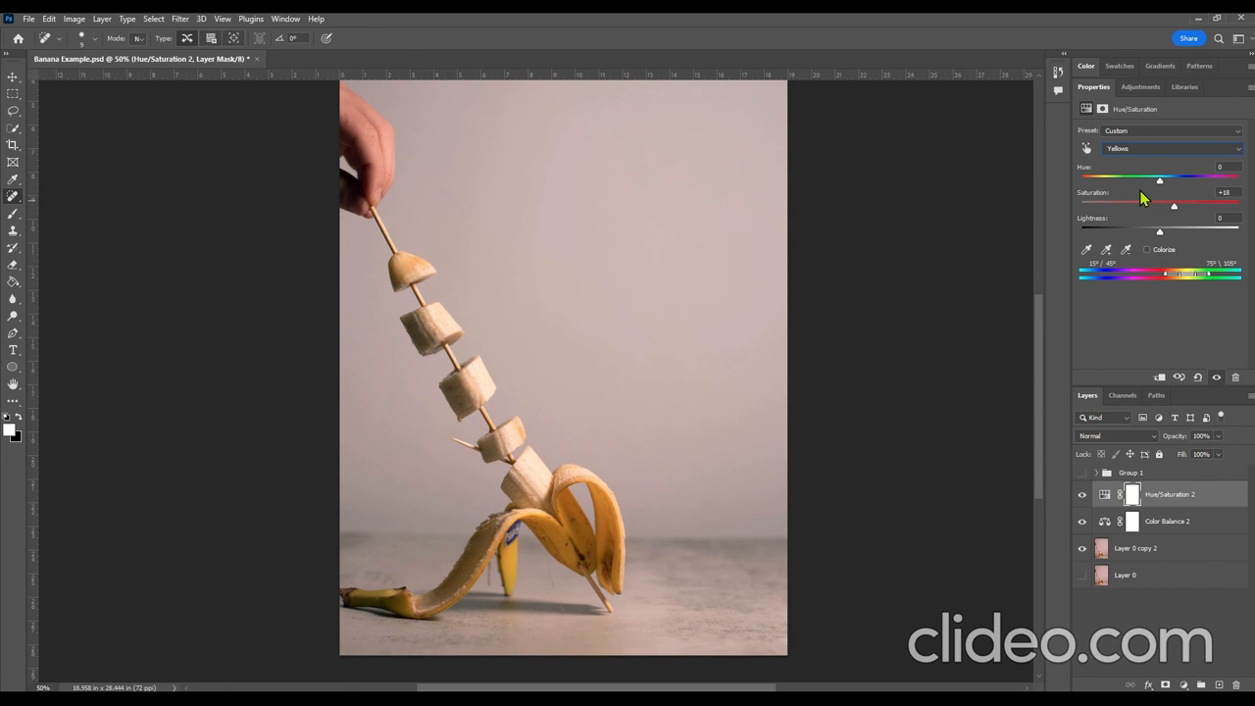
Try lowering the saturation of the Cyans range and of the Blues range in the Hue/Saturation adjustment
{"action": "left_click", "coordinate": [1173, 149]}
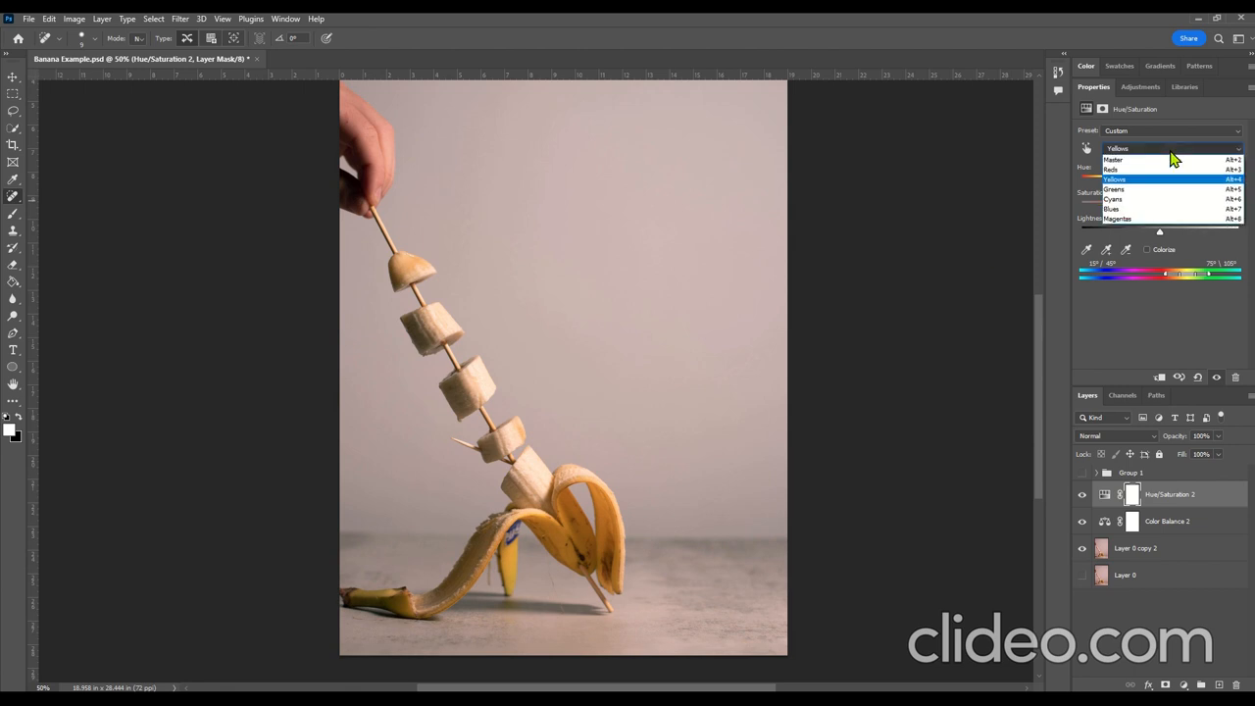
{"action": "left_click", "coordinate": [1114, 199]}
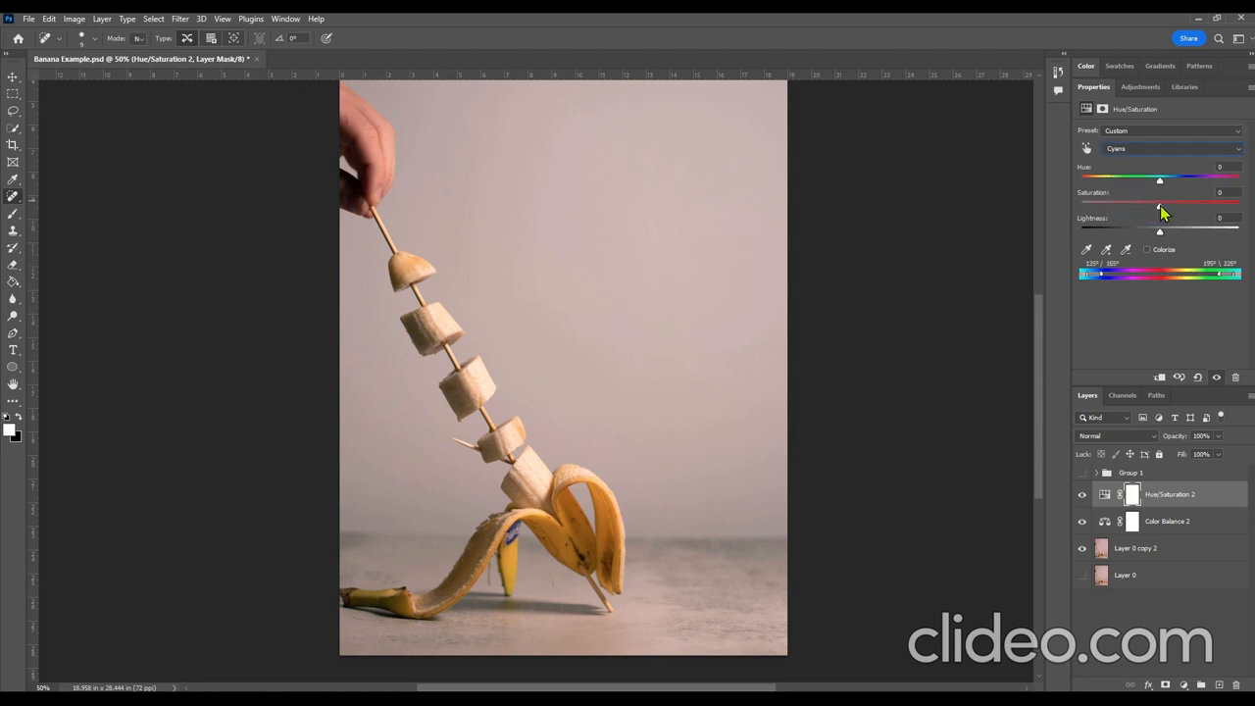
{"action": "left_click_drag", "start_coordinate": [1160, 207], "coordinate": [1071, 205]}
{"action": "left_click", "coordinate": [1142, 150]}
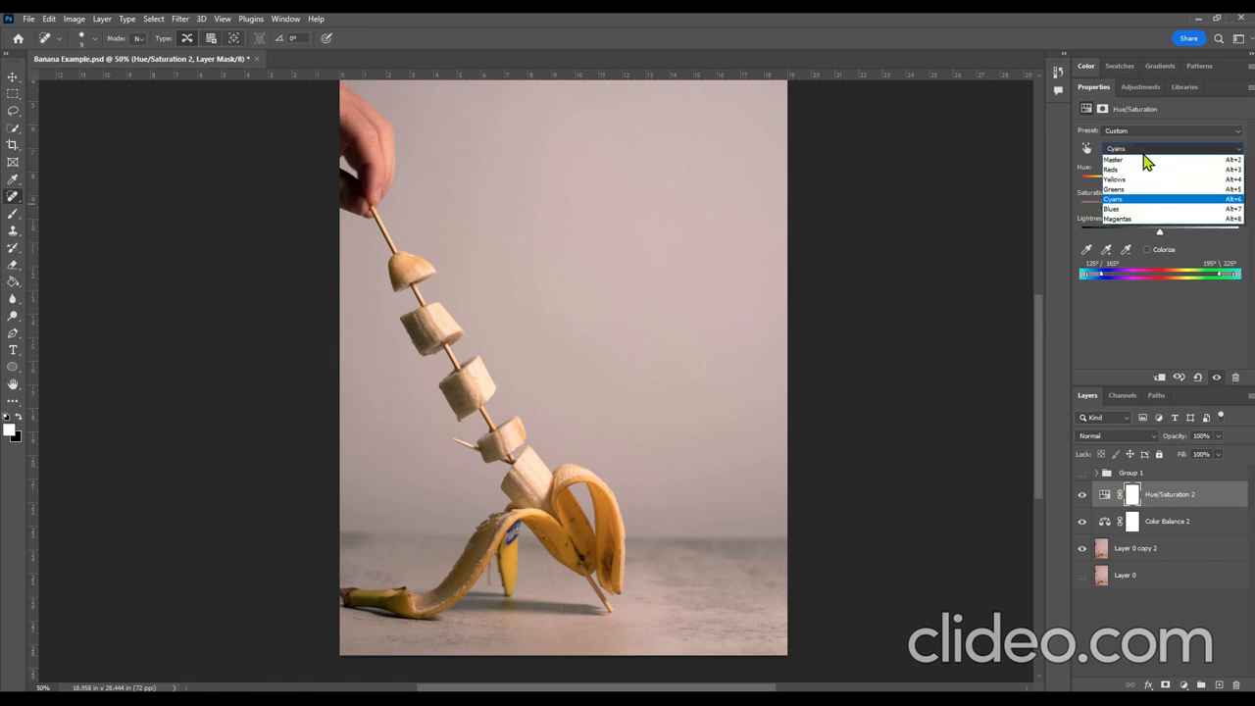
{"action": "left_click", "coordinate": [1112, 209]}
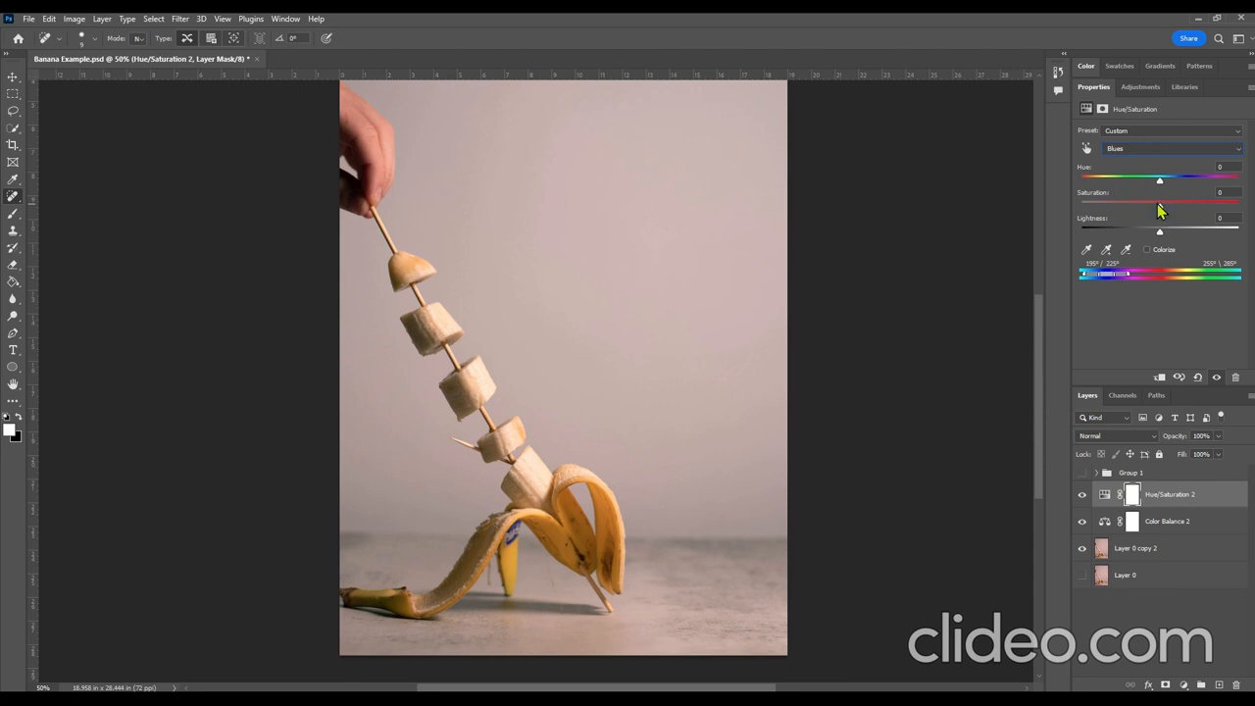
{"action": "left_click_drag", "start_coordinate": [1160, 209], "coordinate": [1094, 214]}
{"action": "left_click", "coordinate": [1135, 148]}
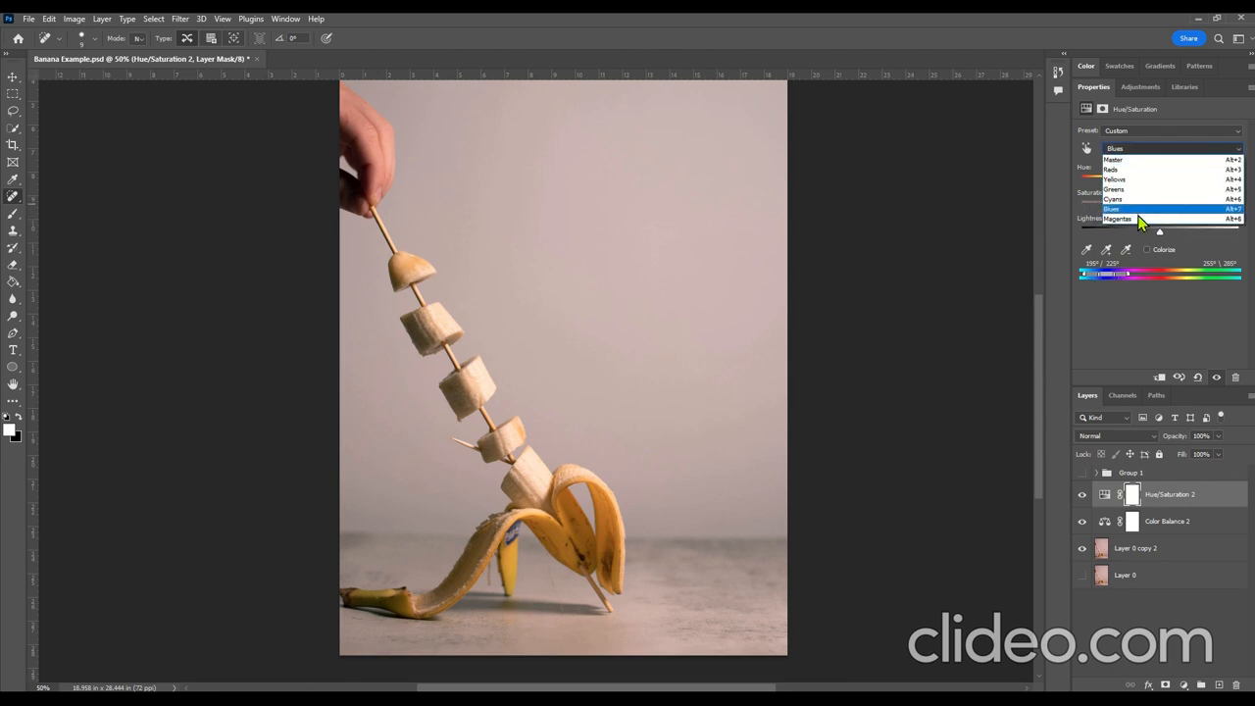
{"action": "left_click", "coordinate": [1164, 150]}
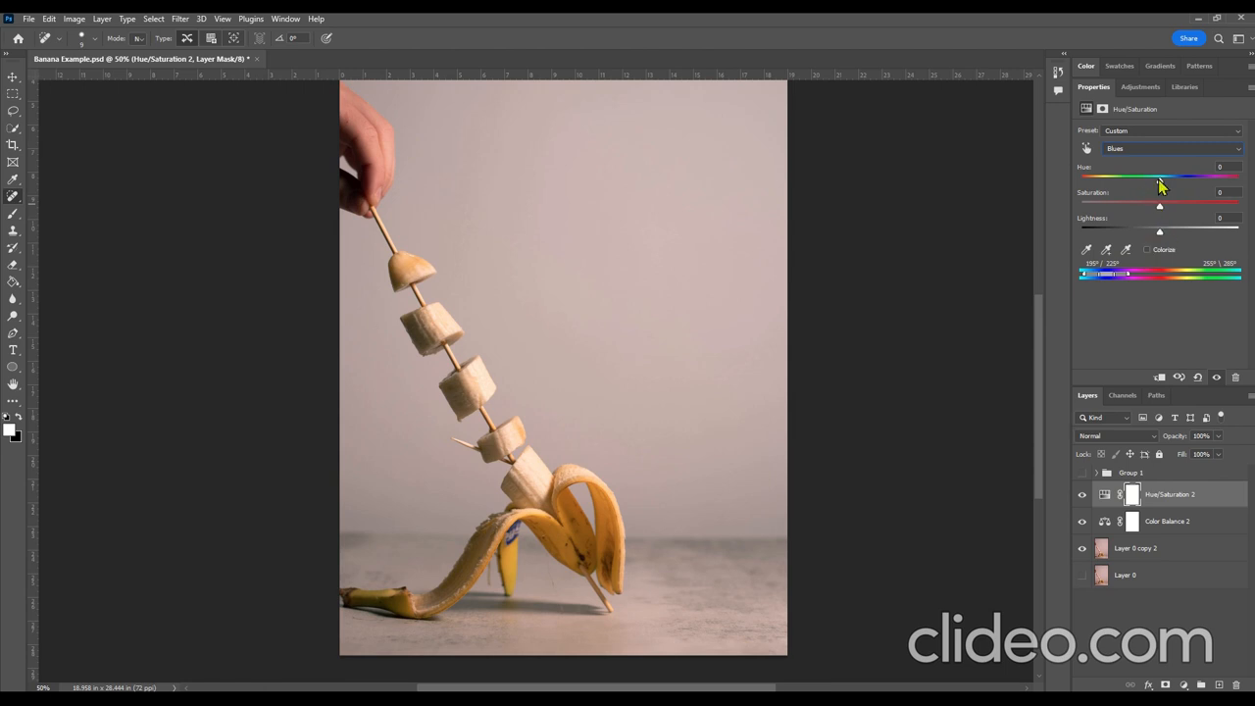
{"action": "mouse_move", "coordinate": [1160, 186]}
{"action": "left_mouse_down"}
{"action": "mouse_move", "coordinate": [1186, 186]}
{"action": "mouse_move", "coordinate": [1128, 190]}
{"action": "mouse_move", "coordinate": [1178, 183]}
{"action": "mouse_move", "coordinate": [1131, 182]}
{"action": "mouse_move", "coordinate": [1160, 183]}
{"action": "left_mouse_up"}
Add a Levels adjustment layer, brighten the photo with midtone input 1.28 and white input 244, and compare it with the adjustment hidden
{"action": "left_click", "coordinate": [1182, 684]}
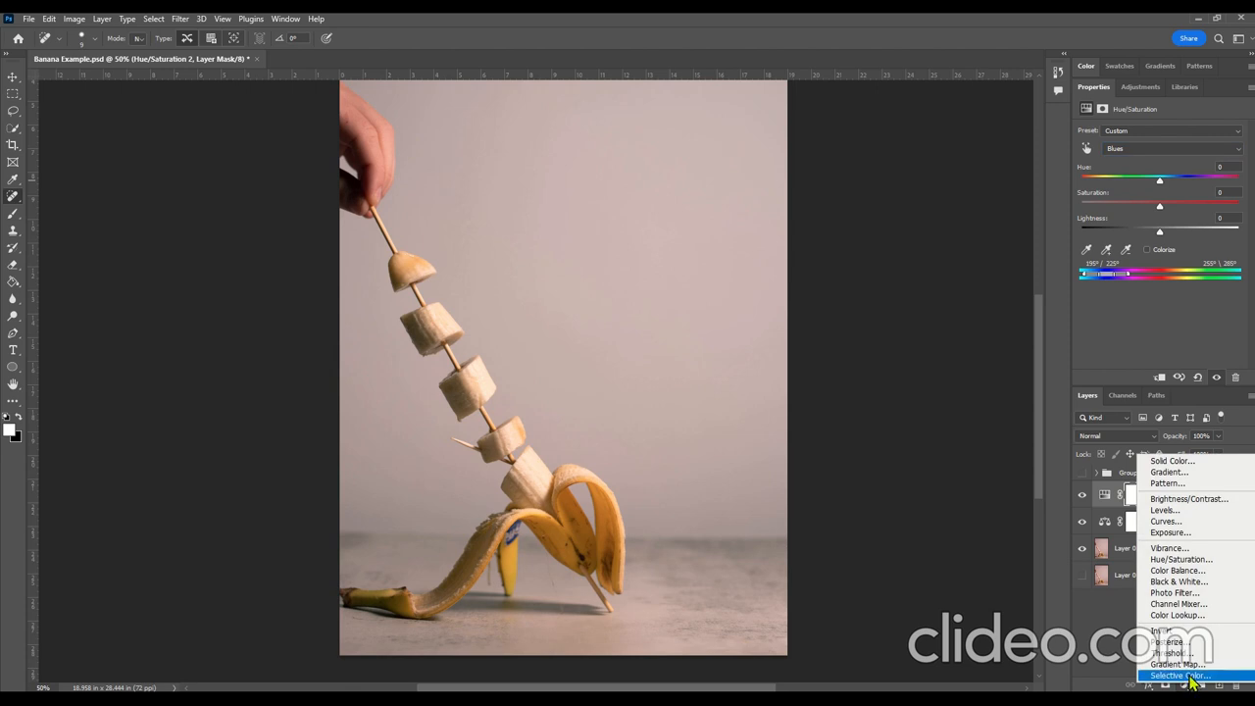
{"action": "left_click", "coordinate": [1171, 514]}
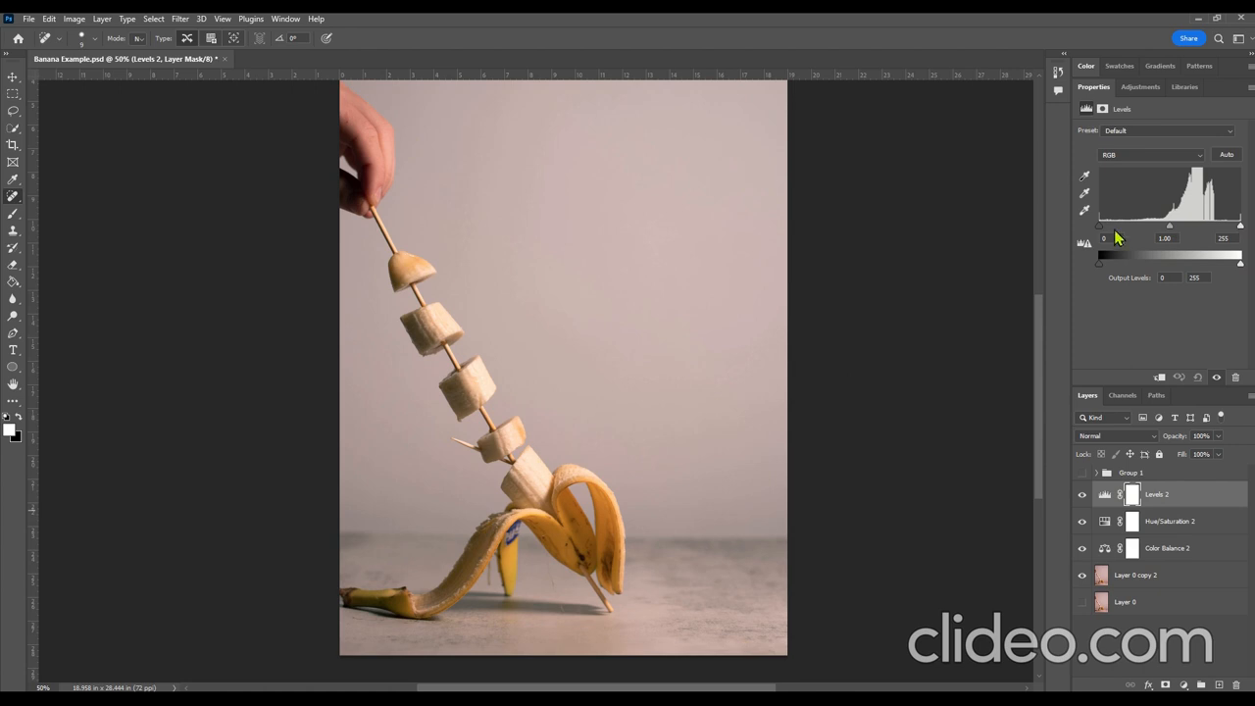
{"action": "left_click_drag", "start_coordinate": [1100, 233], "coordinate": [1159, 229]}
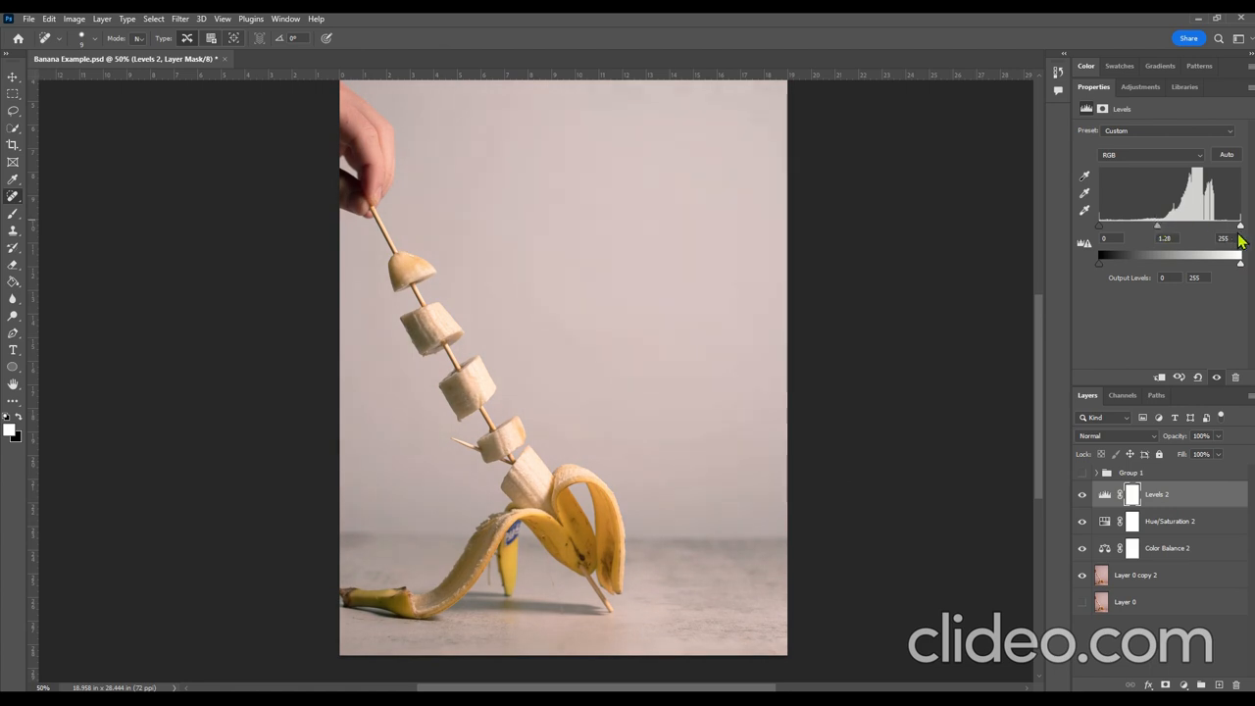
{"action": "left_click", "coordinate": [1081, 496]}
{"action": "left_click", "coordinate": [1081, 496]}
{"action": "left_click", "coordinate": [1081, 496]}
{"action": "left_click", "coordinate": [1081, 496]}
{"action": "mouse_move", "coordinate": [1239, 226]}
{"action": "left_mouse_down"}
{"action": "mouse_move", "coordinate": [1227, 231]}
{"action": "mouse_move", "coordinate": [1251, 229]}
{"action": "mouse_move", "coordinate": [1237, 231]}
{"action": "left_mouse_up"}
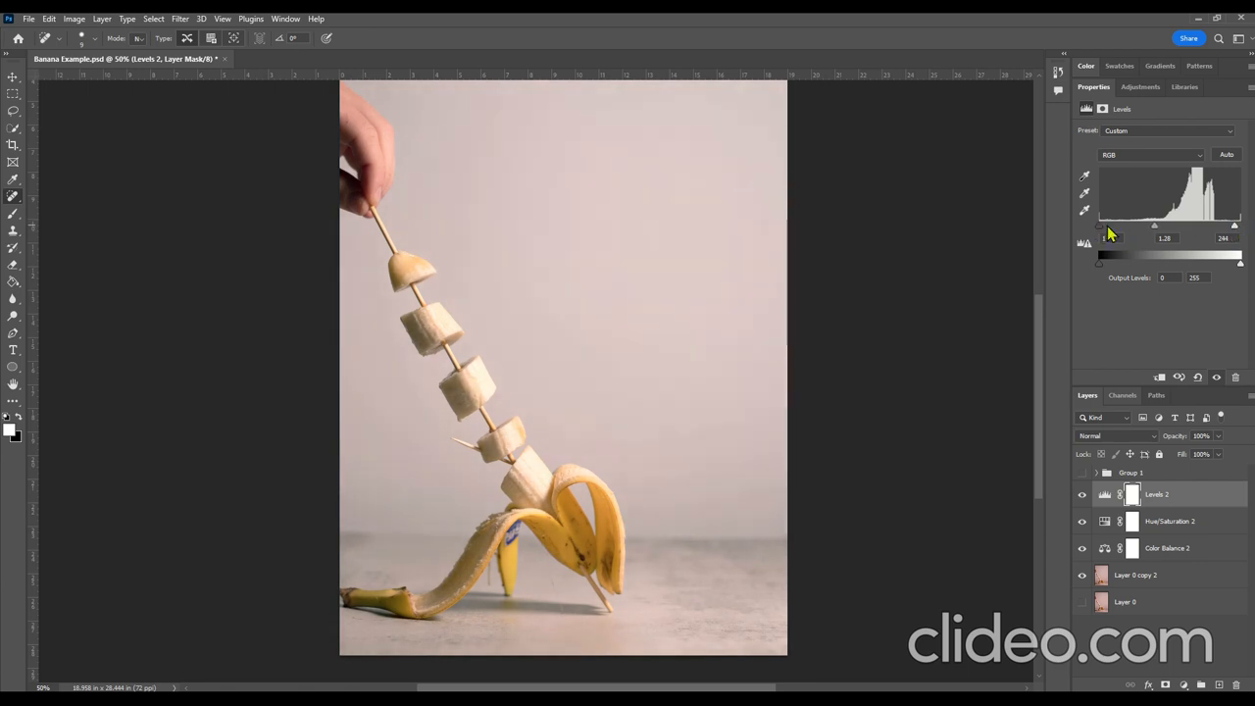
{"action": "left_click_drag", "start_coordinate": [1107, 232], "coordinate": [1097, 231]}
Group the Levels, Hue/Saturation and Color Balance layers and compare the photo with the group hidden and shown
{"action": "left_click", "coordinate": [1208, 545], "text": "shift"}
{"action": "key", "text": "ctrl+g"}
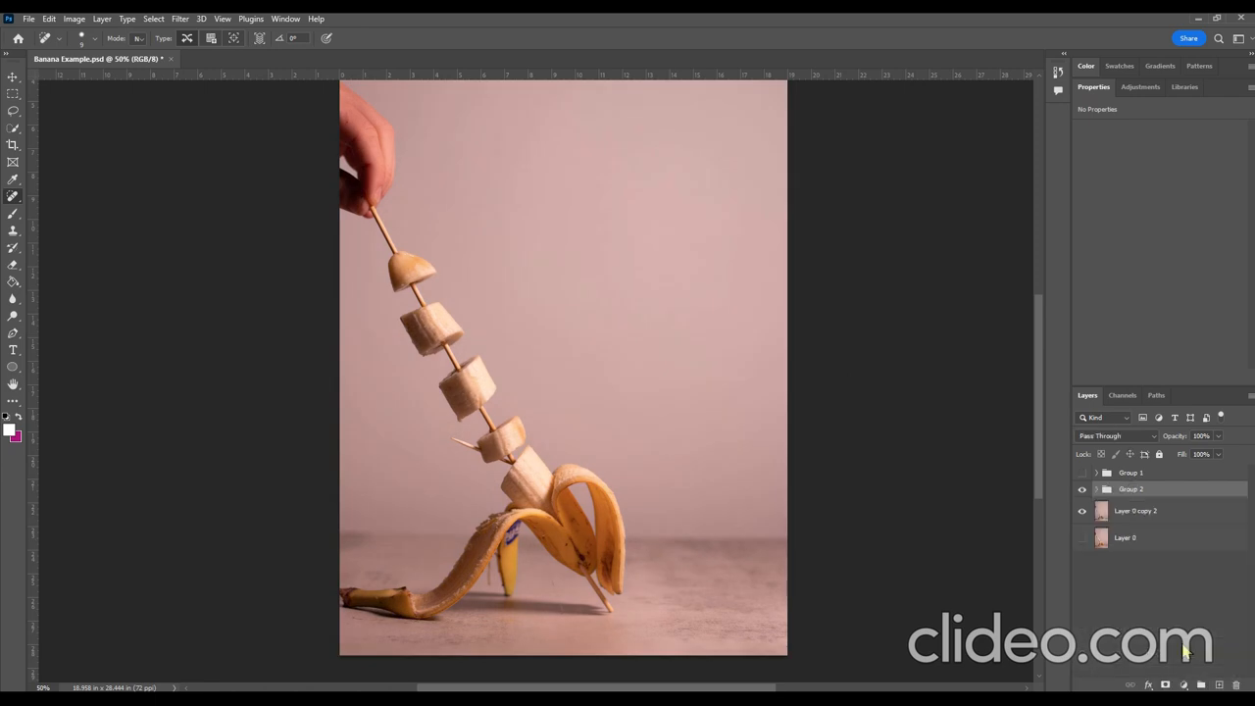
{"action": "left_click", "coordinate": [1083, 490]}
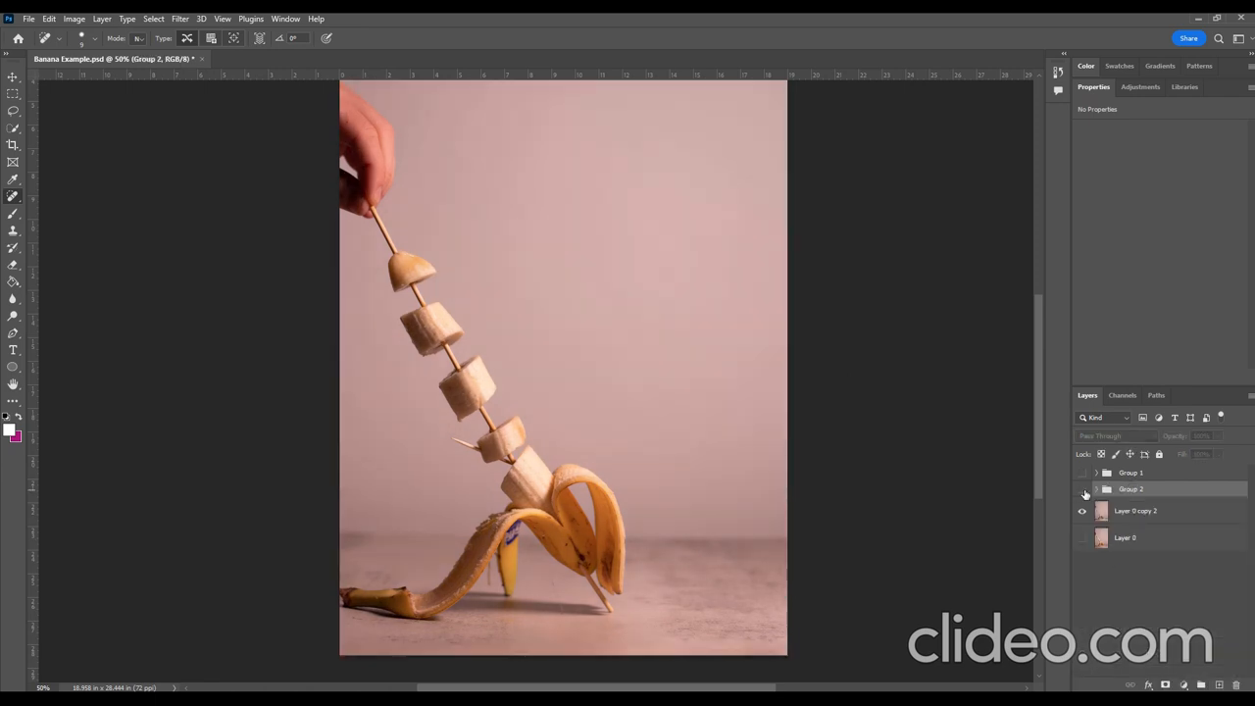
{"action": "left_click", "coordinate": [1083, 491]}
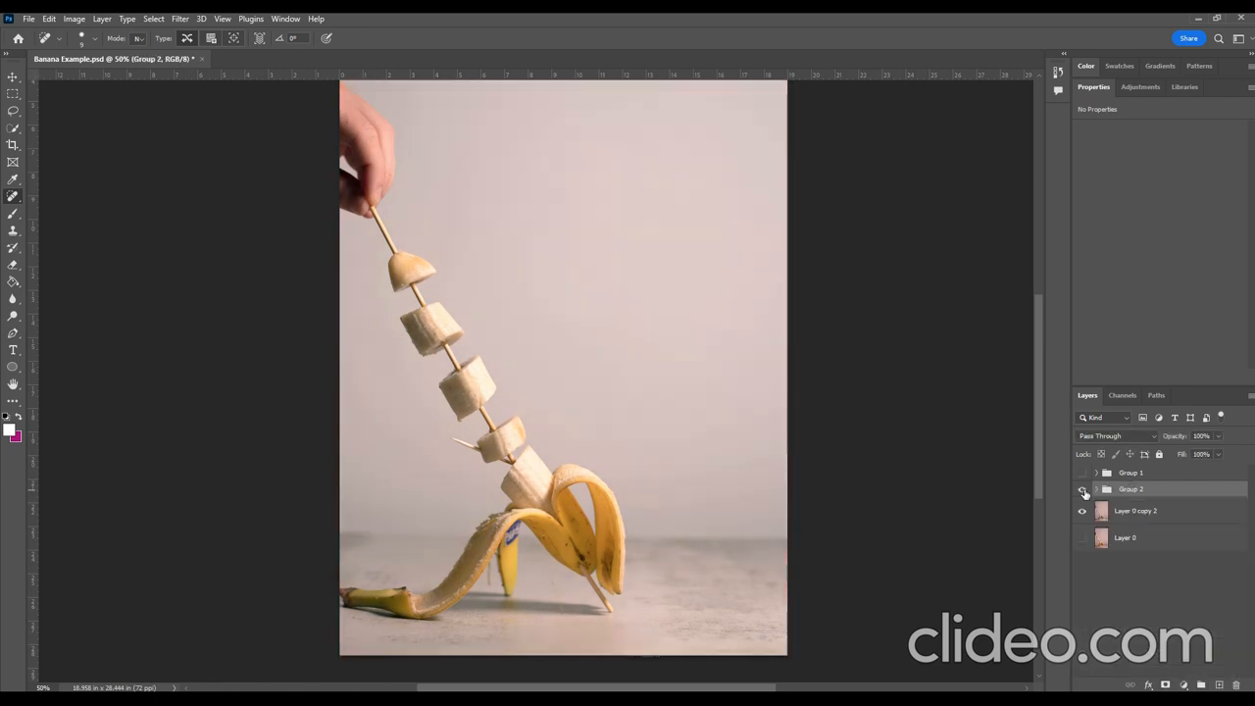
{"action": "left_click", "coordinate": [1084, 490]}
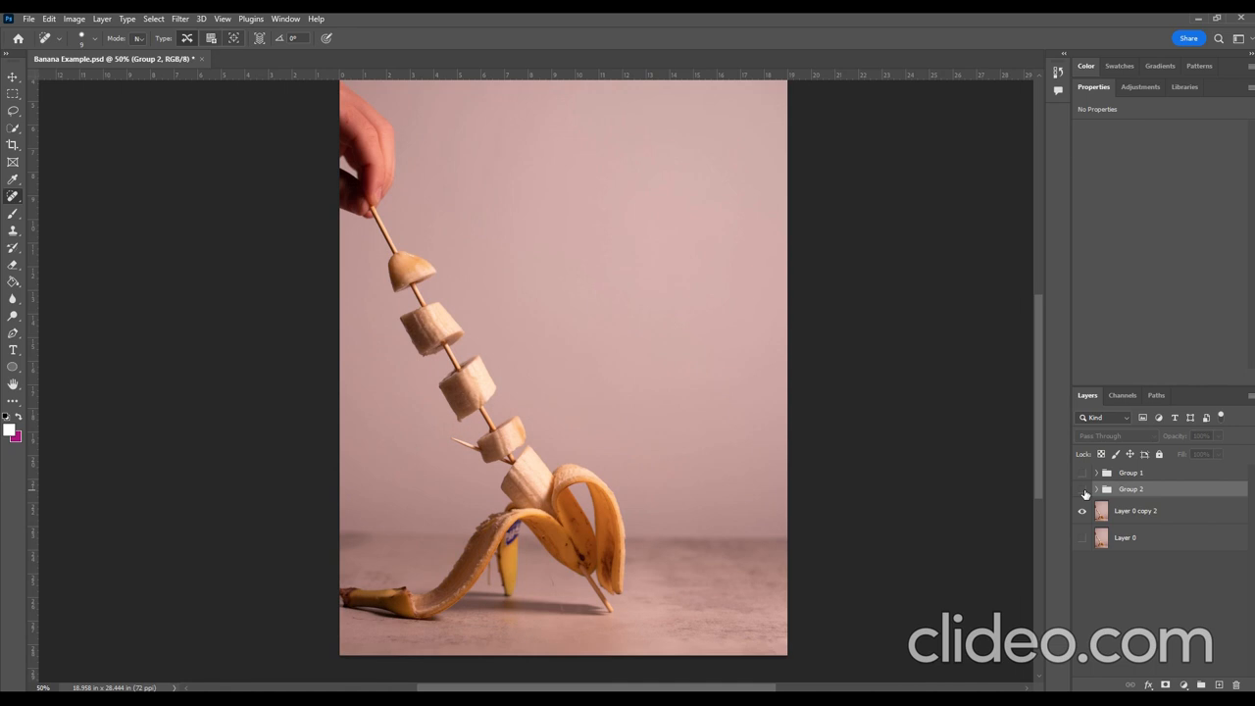
{"action": "left_click", "coordinate": [1083, 490]}
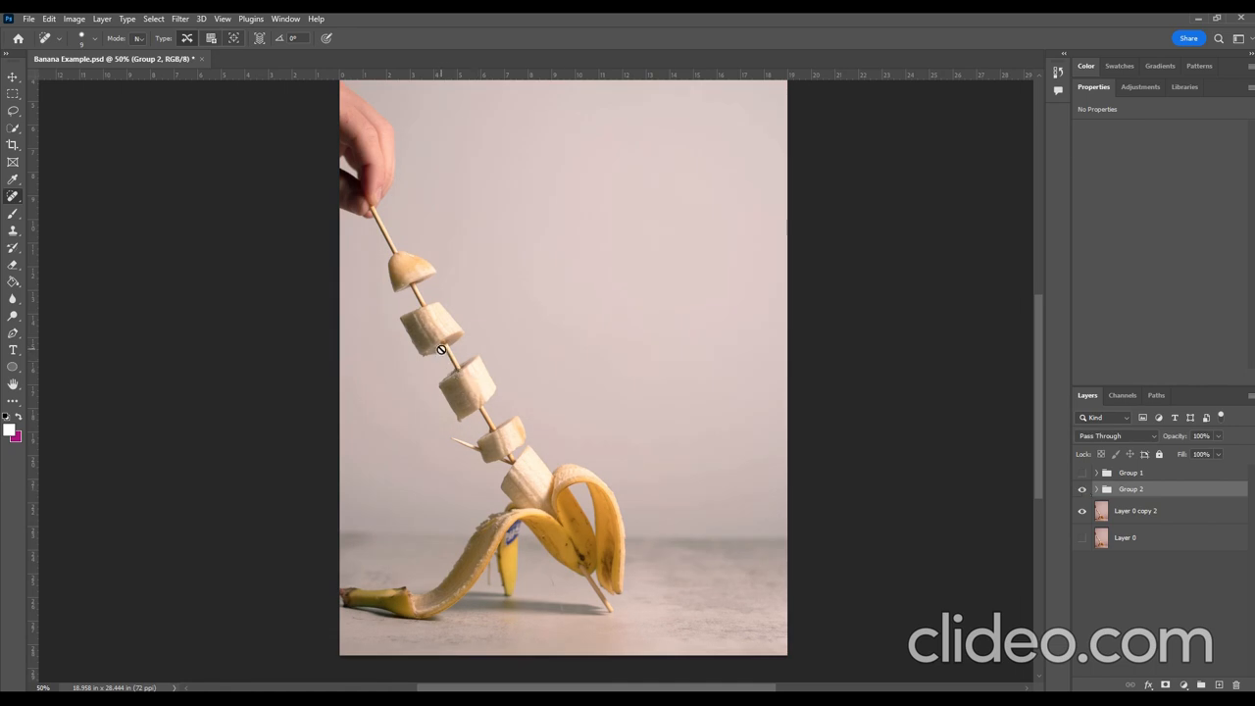
Select the Layer 0 copy 2 photo layer and look through the Healing Brush and Clone Stamp retouching tools
{"action": "left_click", "coordinate": [1122, 515]}
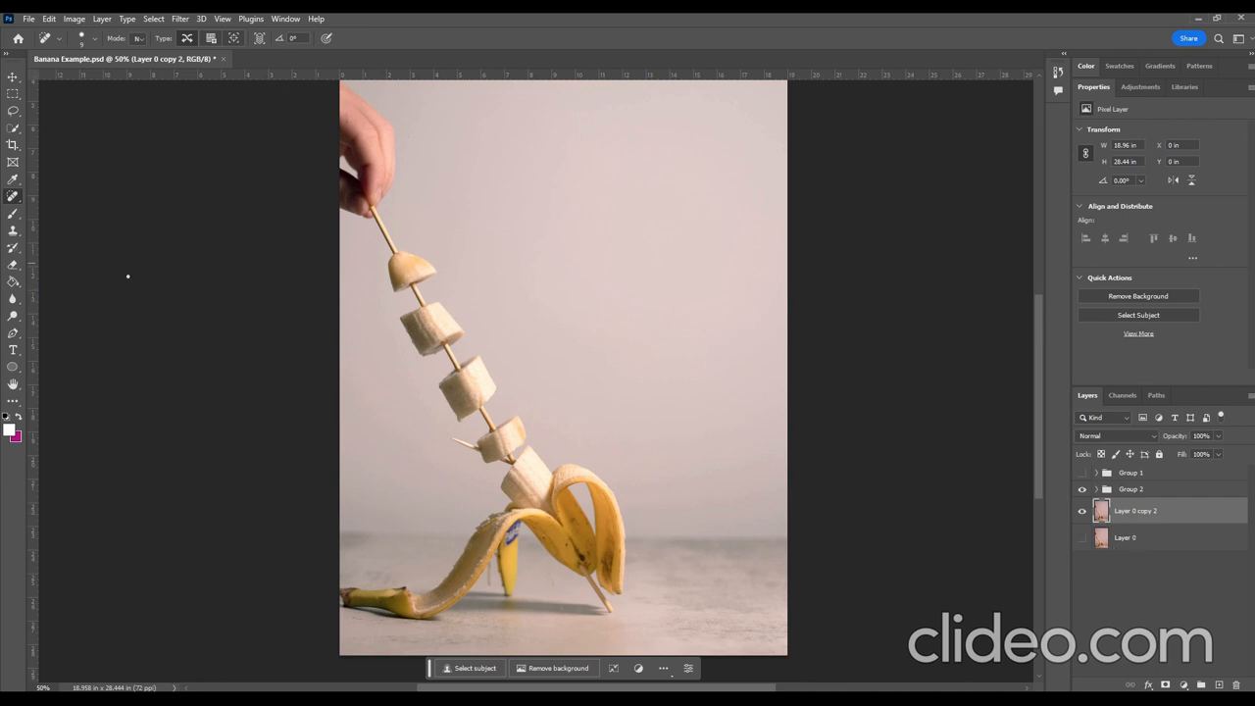
{"action": "right_click", "coordinate": [15, 196]}
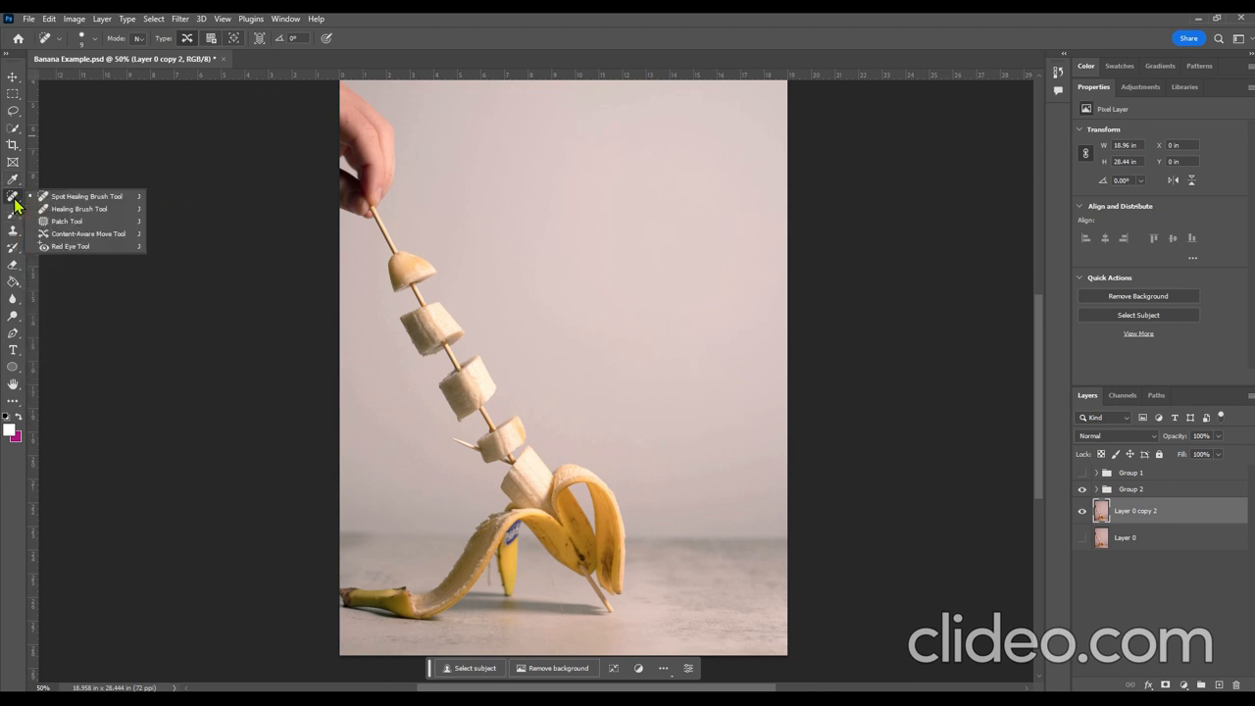
{"action": "left_click", "coordinate": [89, 209]}
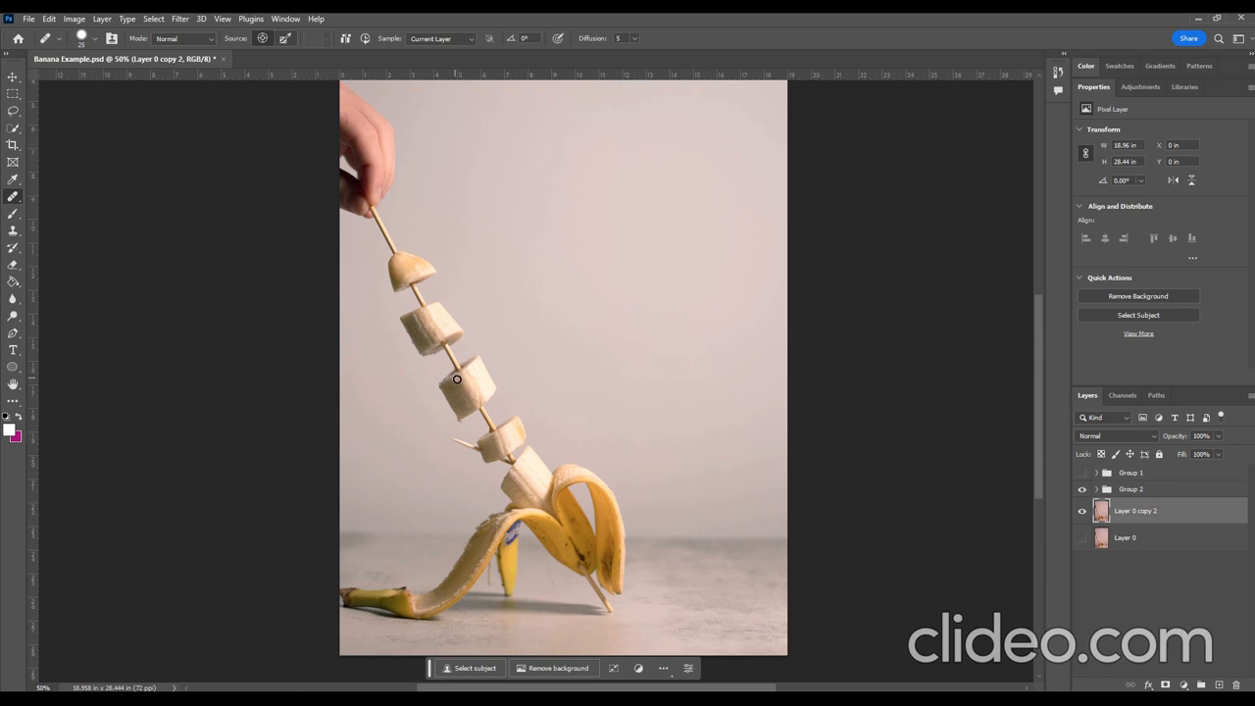
{"action": "left_click", "coordinate": [13, 199]}
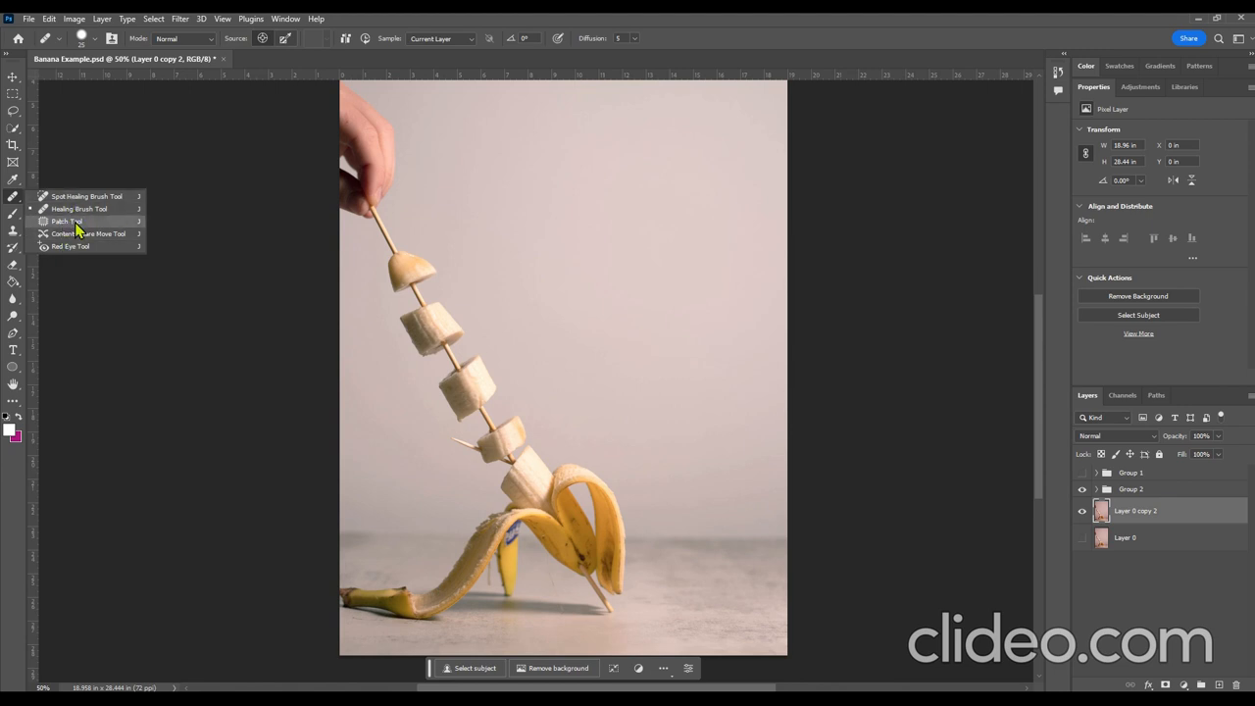
{"action": "left_click", "coordinate": [13, 233]}
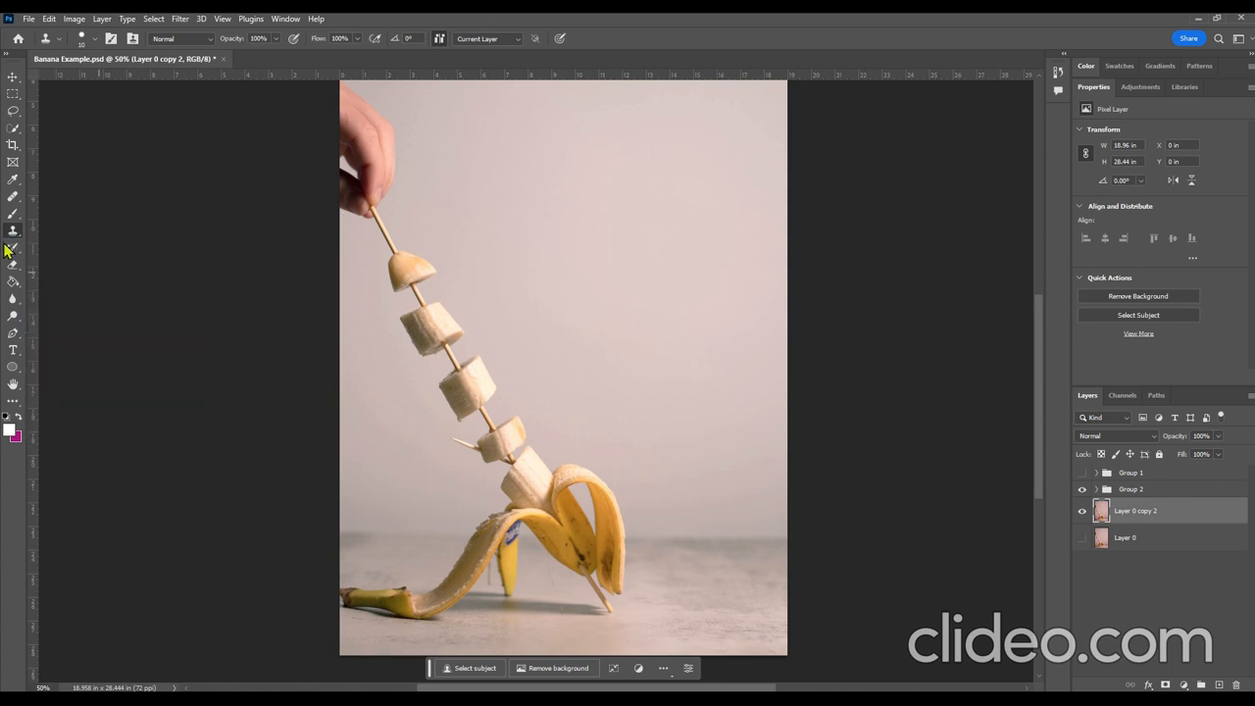
Remove the hand at the photo's left edge with the Patch tool, replacing it with the plain background beside it, and clear the selection
{"action": "key", "text": "ctrl+plus"}
{"action": "key", "text": "ctrl+plus"}
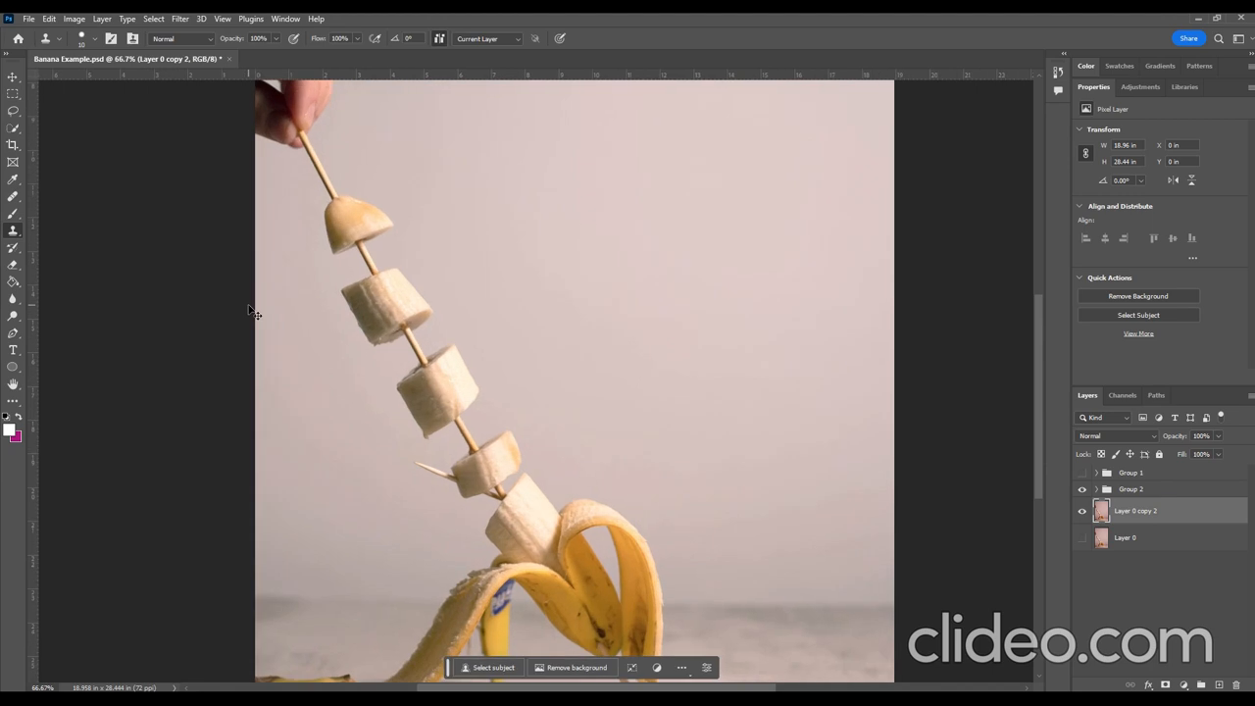
{"action": "scroll", "coordinate": [275, 231], "scroll_direction": "up", "scroll_amount": 1}
{"action": "scroll", "coordinate": [274, 232], "scroll_direction": "up", "scroll_amount": 5}
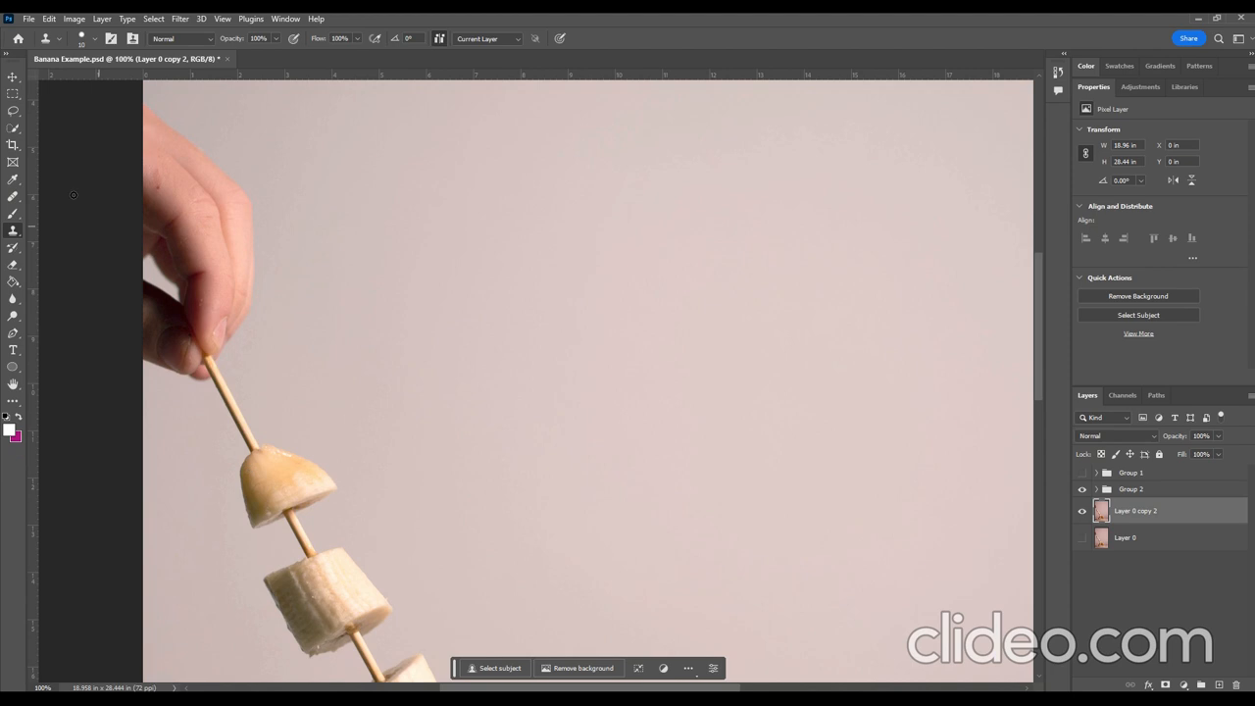
{"action": "left_click", "coordinate": [12, 197]}
{"action": "left_click", "coordinate": [61, 221]}
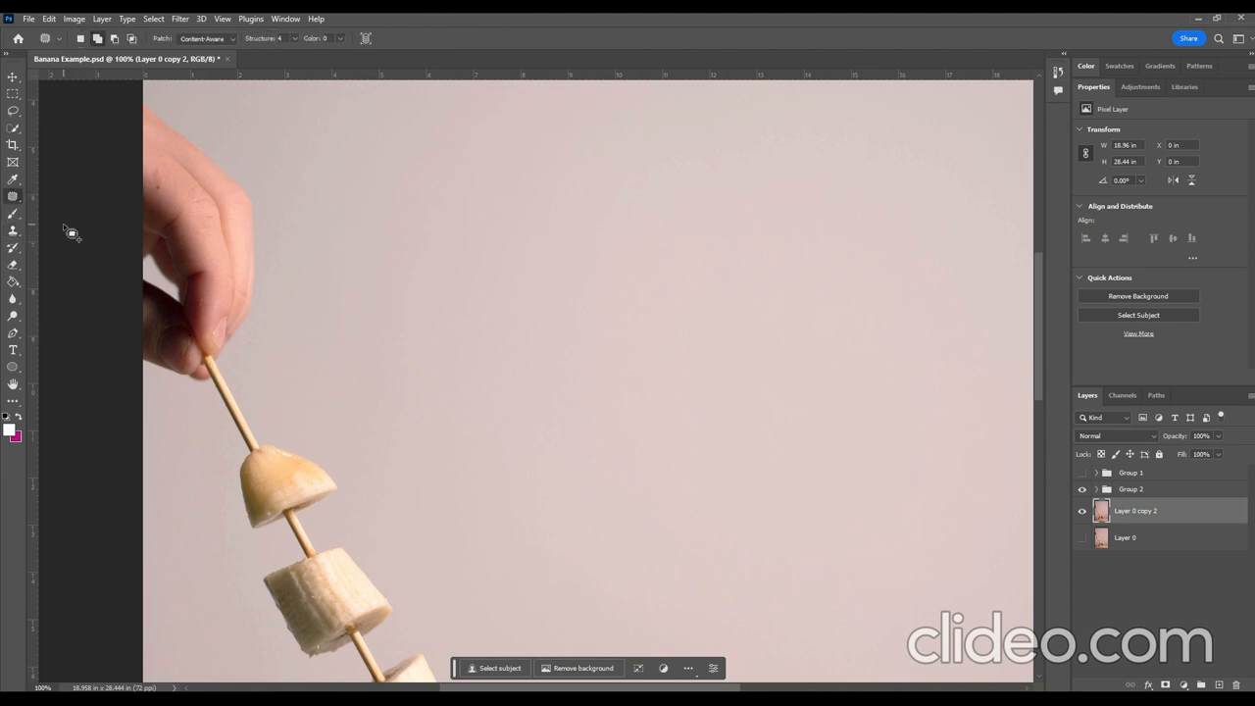
{"action": "mouse_move", "coordinate": [144, 95]}
{"action": "left_mouse_down"}
{"action": "mouse_move", "coordinate": [192, 114]}
{"action": "mouse_move", "coordinate": [243, 159]}
{"action": "mouse_move", "coordinate": [291, 284]}
{"action": "mouse_move", "coordinate": [294, 336]}
{"action": "mouse_move", "coordinate": [275, 401]}
{"action": "mouse_move", "coordinate": [220, 443]}
{"action": "left_mouse_up"}
{"action": "mouse_move", "coordinate": [150, 428]}
{"action": "left_mouse_down"}
{"action": "mouse_move", "coordinate": [95, 346]}
{"action": "mouse_move", "coordinate": [76, 196]}
{"action": "mouse_move", "coordinate": [102, 115]}
{"action": "mouse_move", "coordinate": [145, 94]}
{"action": "left_mouse_up"}
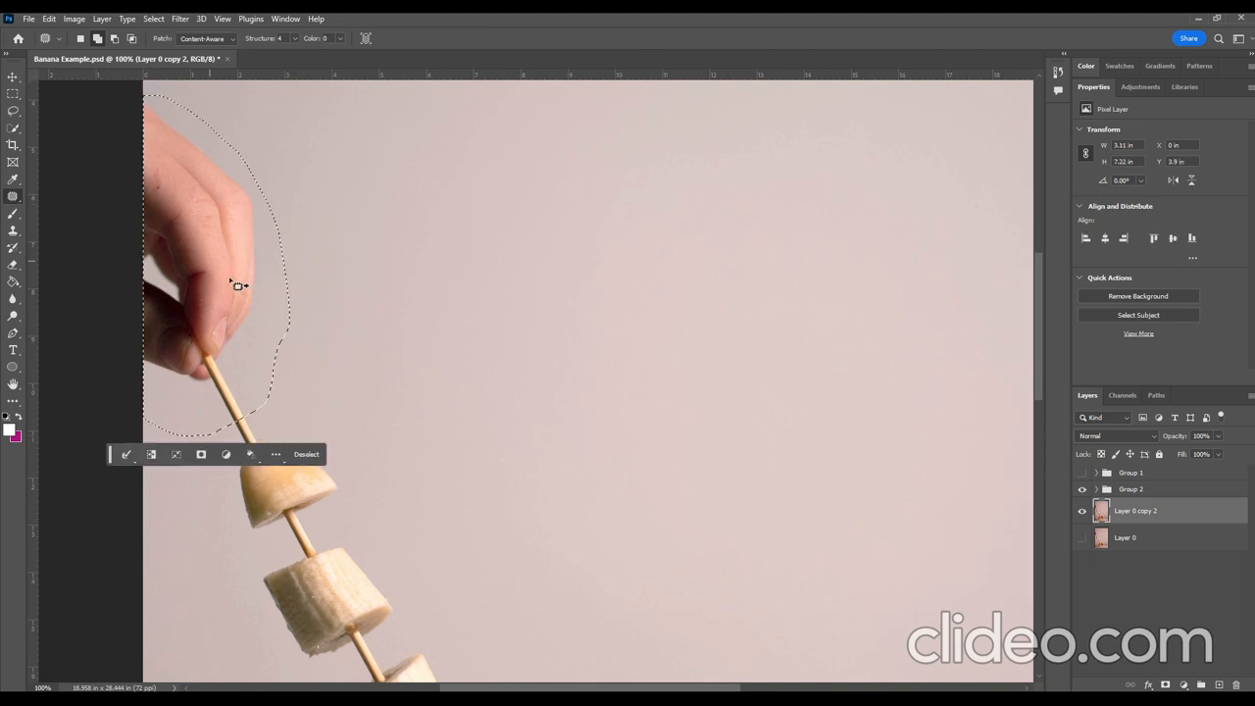
{"action": "left_click_drag", "start_coordinate": [212, 305], "coordinate": [468, 309]}
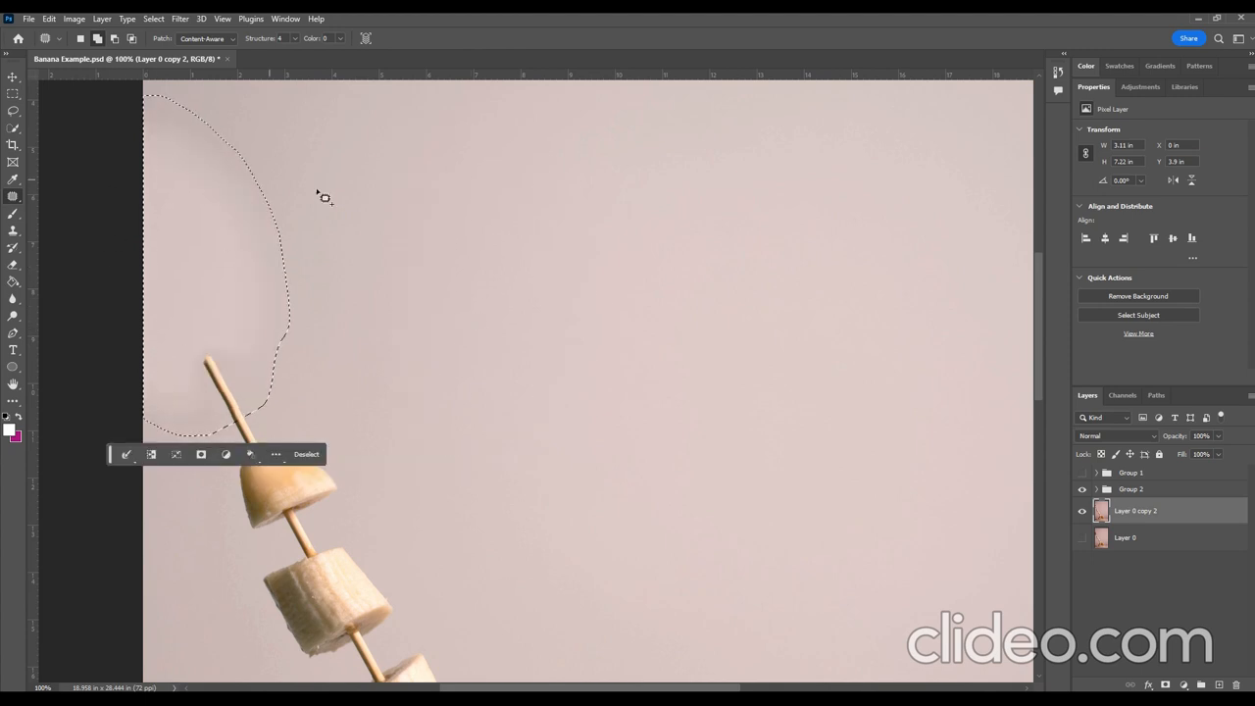
{"action": "left_click", "coordinate": [306, 455]}
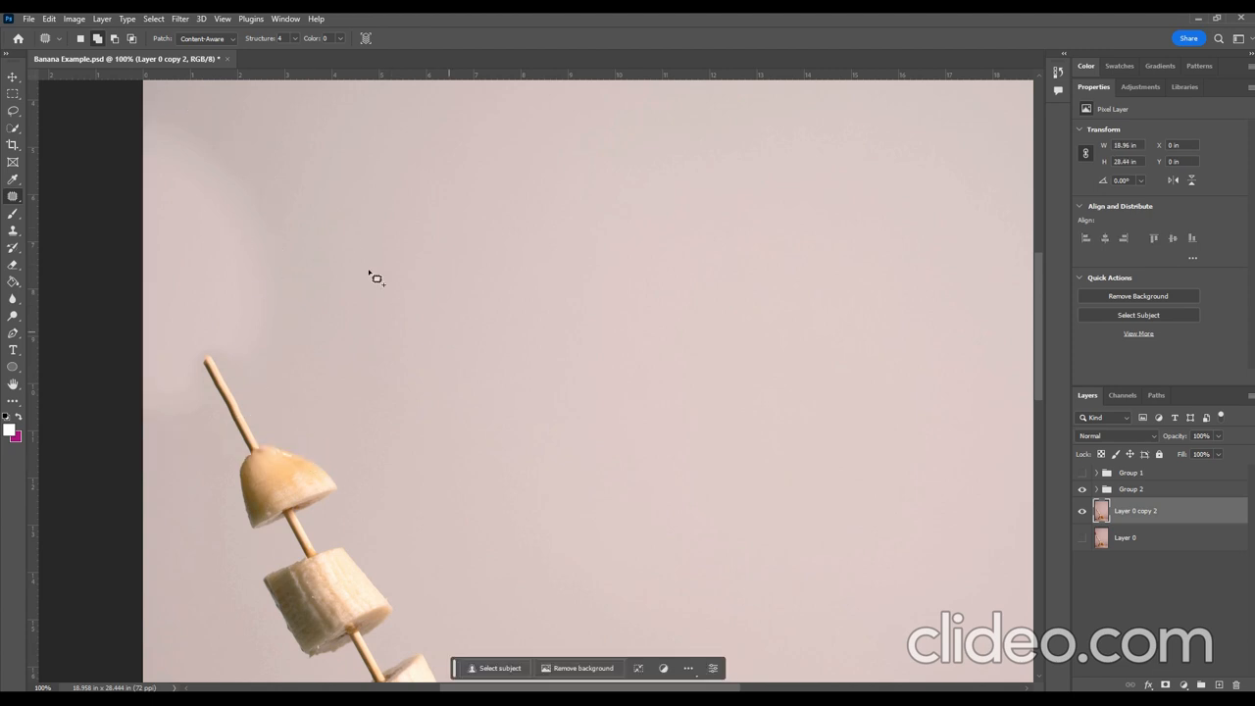
Patch out the skewer protruding above the top banana piece with nearby background and clear the selection
{"action": "scroll", "coordinate": [231, 359], "scroll_direction": "down", "scroll_amount": 3}
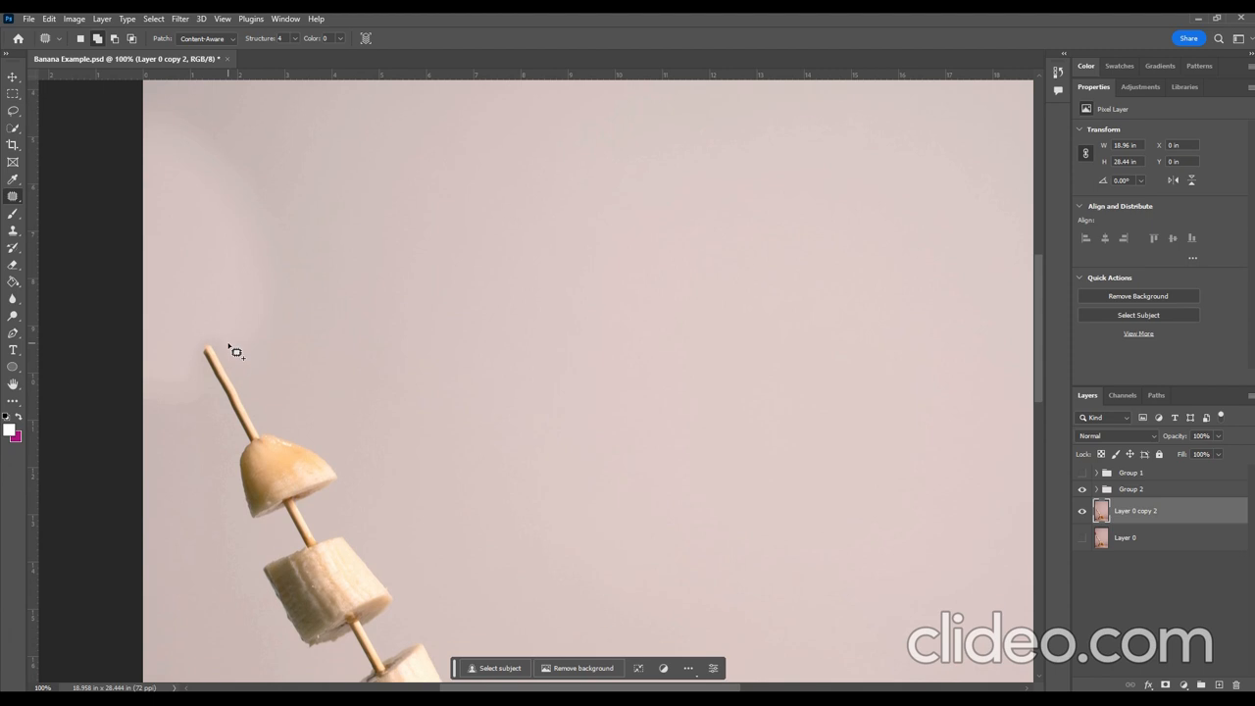
{"action": "scroll", "coordinate": [282, 364], "scroll_direction": "down", "scroll_amount": 3}
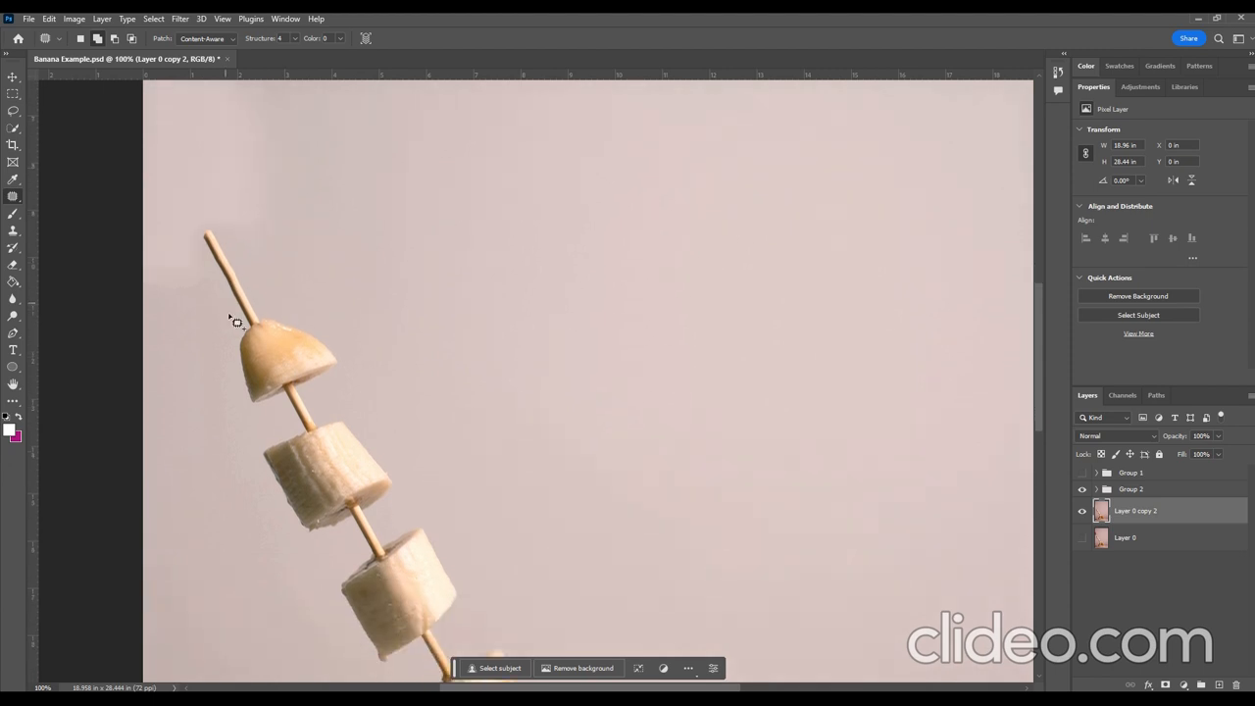
{"action": "mouse_move", "coordinate": [230, 314]}
{"action": "left_mouse_down"}
{"action": "mouse_move", "coordinate": [184, 234]}
{"action": "mouse_move", "coordinate": [206, 193]}
{"action": "left_mouse_up"}
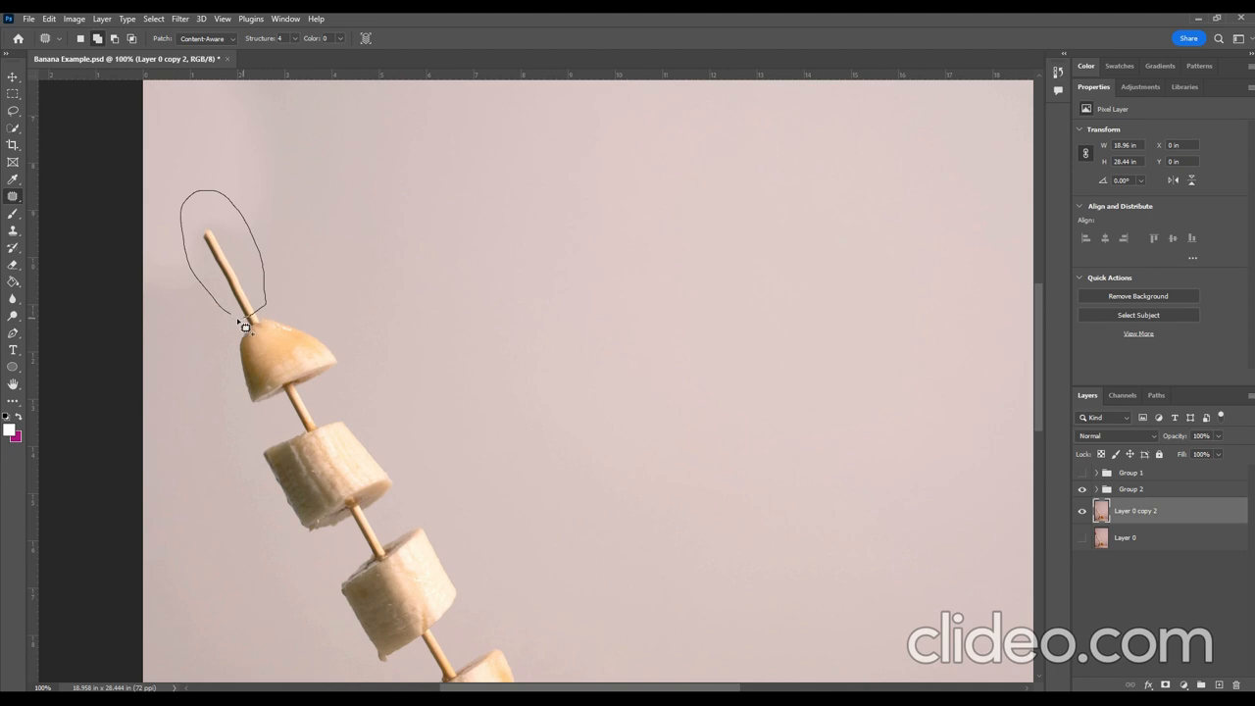
{"action": "left_click_drag", "start_coordinate": [253, 335], "coordinate": [251, 329]}
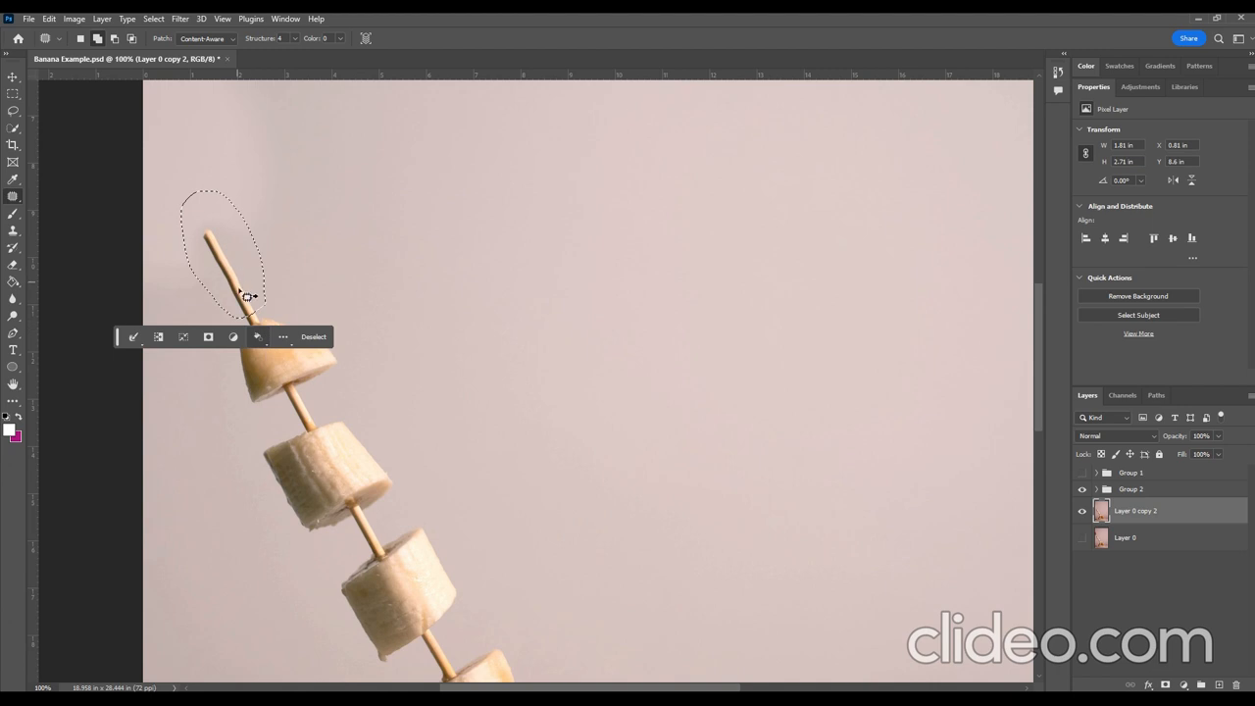
{"action": "left_click_drag", "start_coordinate": [258, 293], "coordinate": [350, 308]}
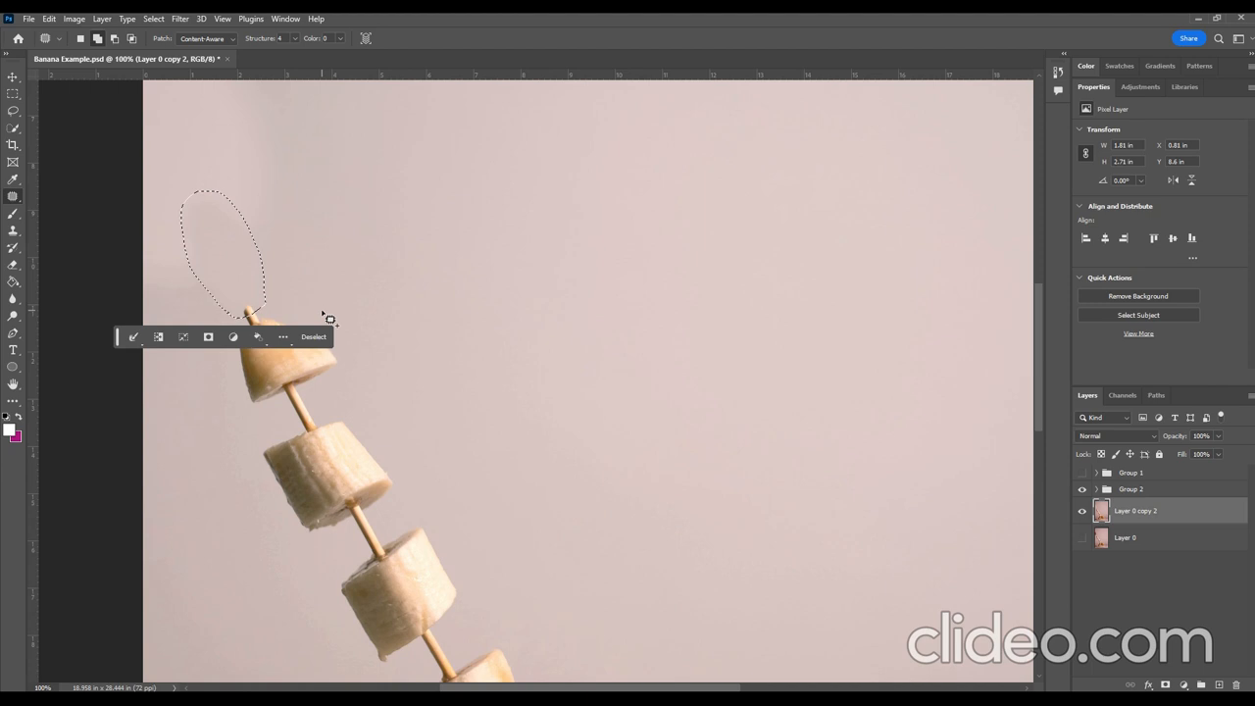
{"action": "key", "text": "ctrl+d"}
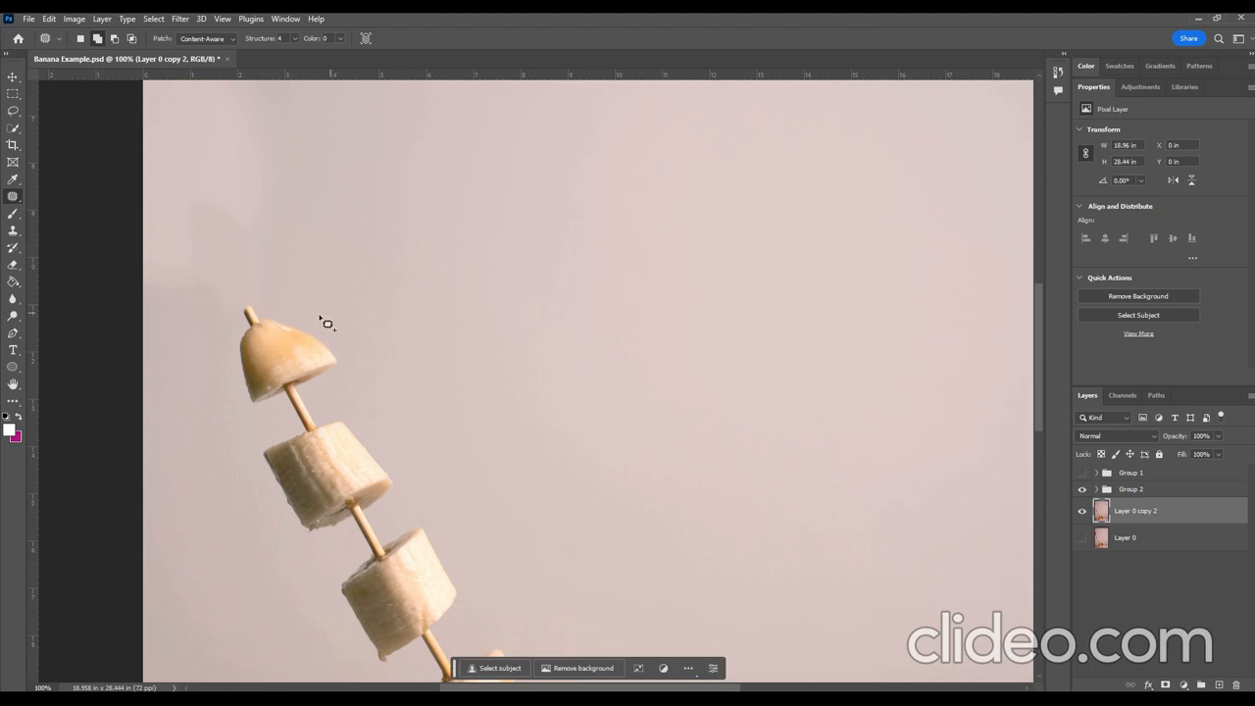
Cover the short skewer stub above the top banana piece with background using the Clone Stamp tool
{"action": "right_click", "coordinate": [15, 200]}
{"action": "left_click", "coordinate": [16, 200]}
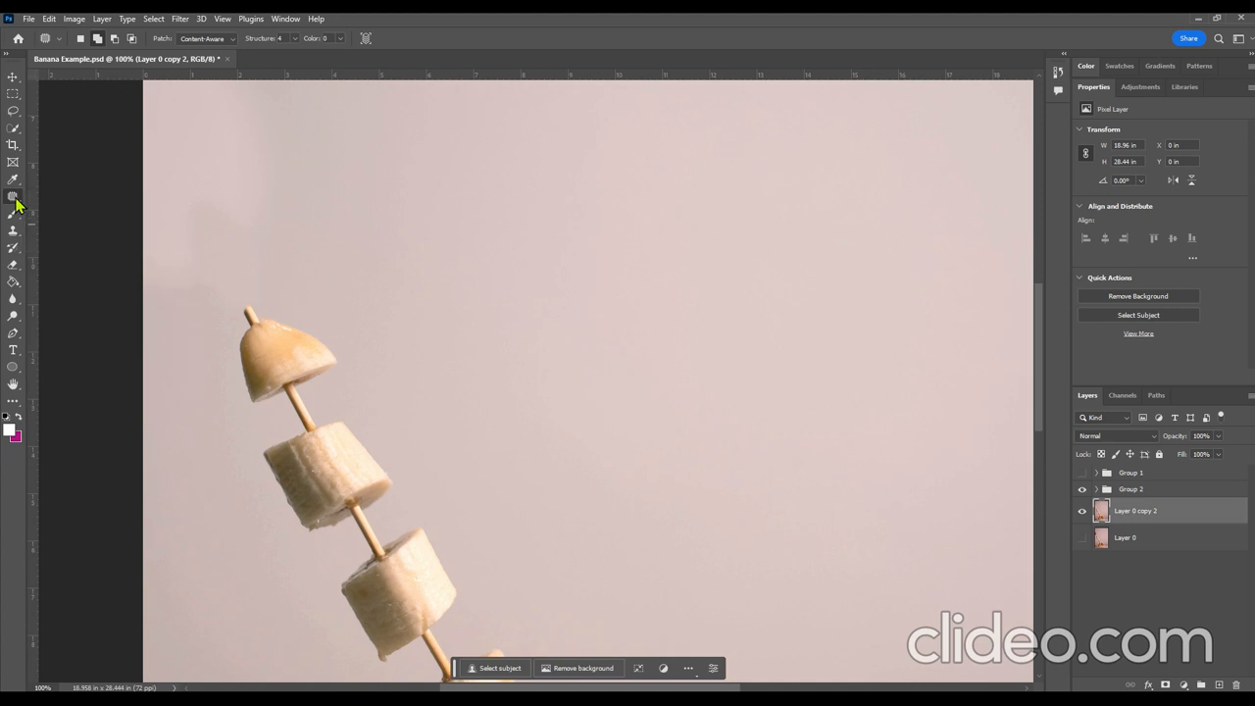
{"action": "left_click", "coordinate": [14, 234]}
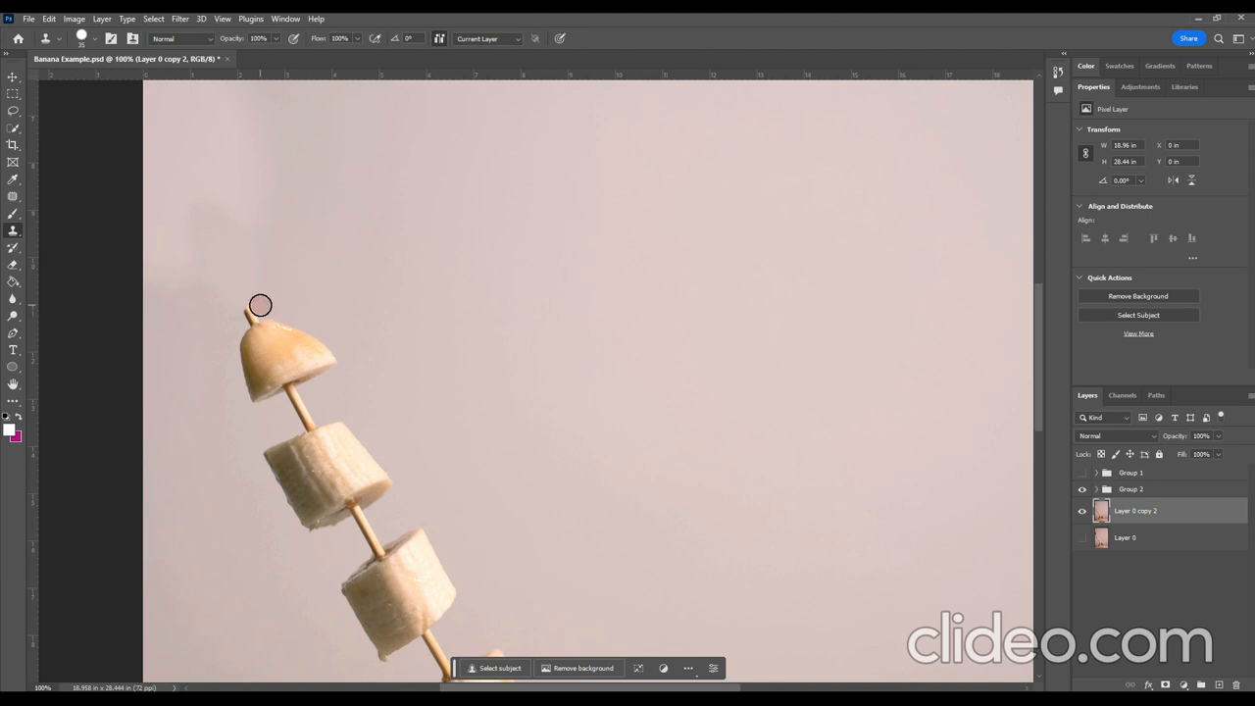
{"action": "left_click_drag", "start_coordinate": [260, 306], "coordinate": [245, 313]}
{"action": "left_click_drag", "start_coordinate": [254, 312], "coordinate": [252, 308]}
Clean up the upper edge of the top banana piece with a smaller Clone Stamp brush, resampling the background as the source
{"action": "key", "text": "ctrl+plus"}
{"action": "key", "text": "ctrl+plus"}
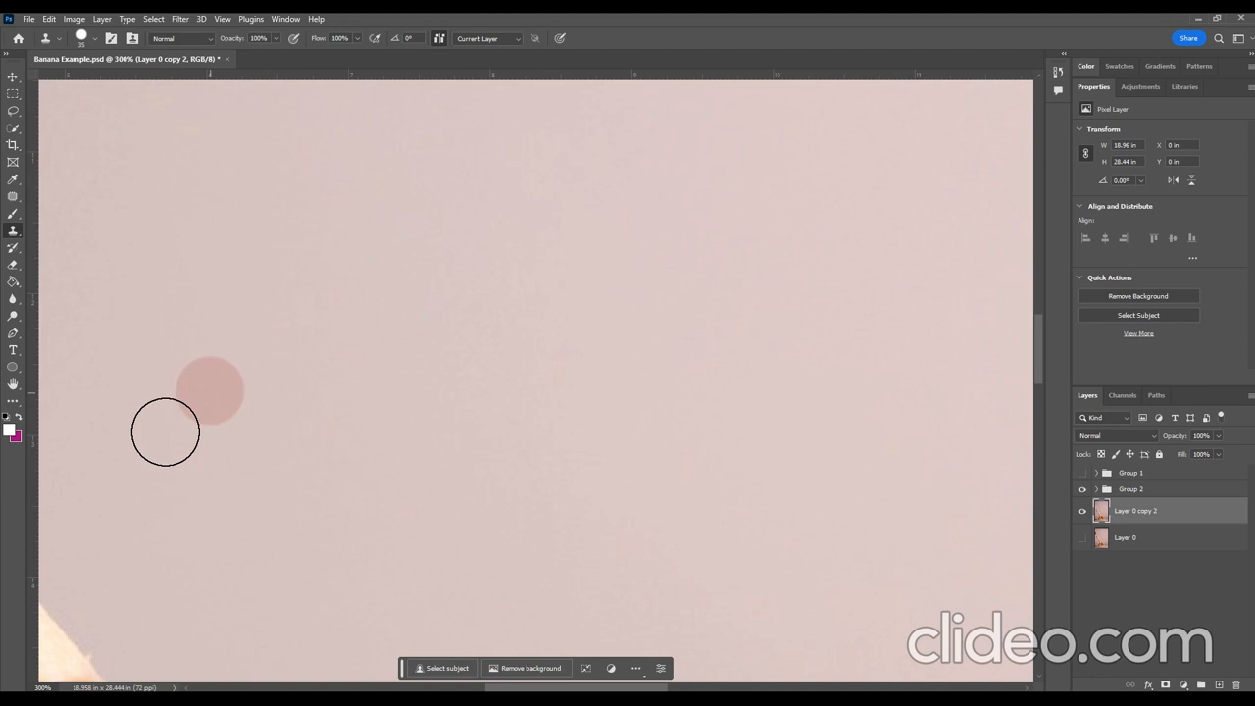
{"action": "mouse_move", "coordinate": [122, 421]}
{"action": "left_mouse_down"}
{"action": "mouse_move", "coordinate": [834, 268]}
{"action": "mouse_move", "coordinate": [820, 516]}
{"action": "left_mouse_up"}
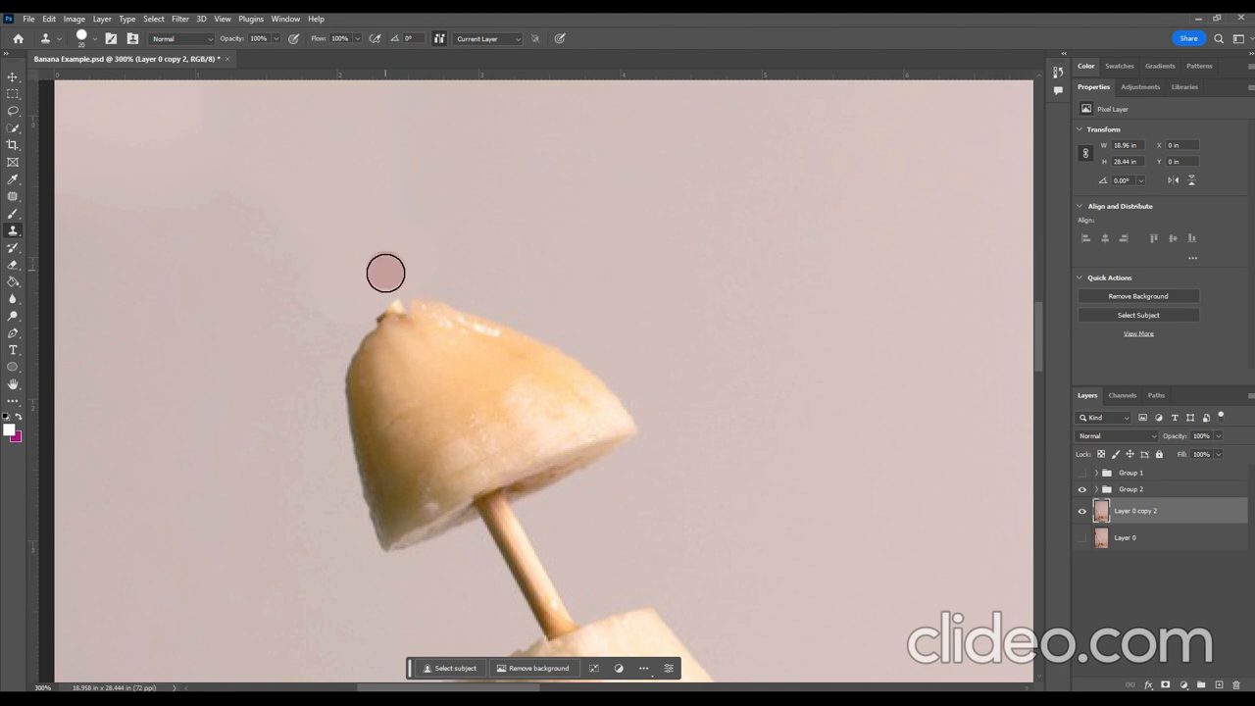
{"action": "key", "text": "bracketleft"}
{"action": "key", "text": "bracketleft"}
{"action": "key", "text": "bracketleft"}
{"action": "key", "text": "bracketleft"}
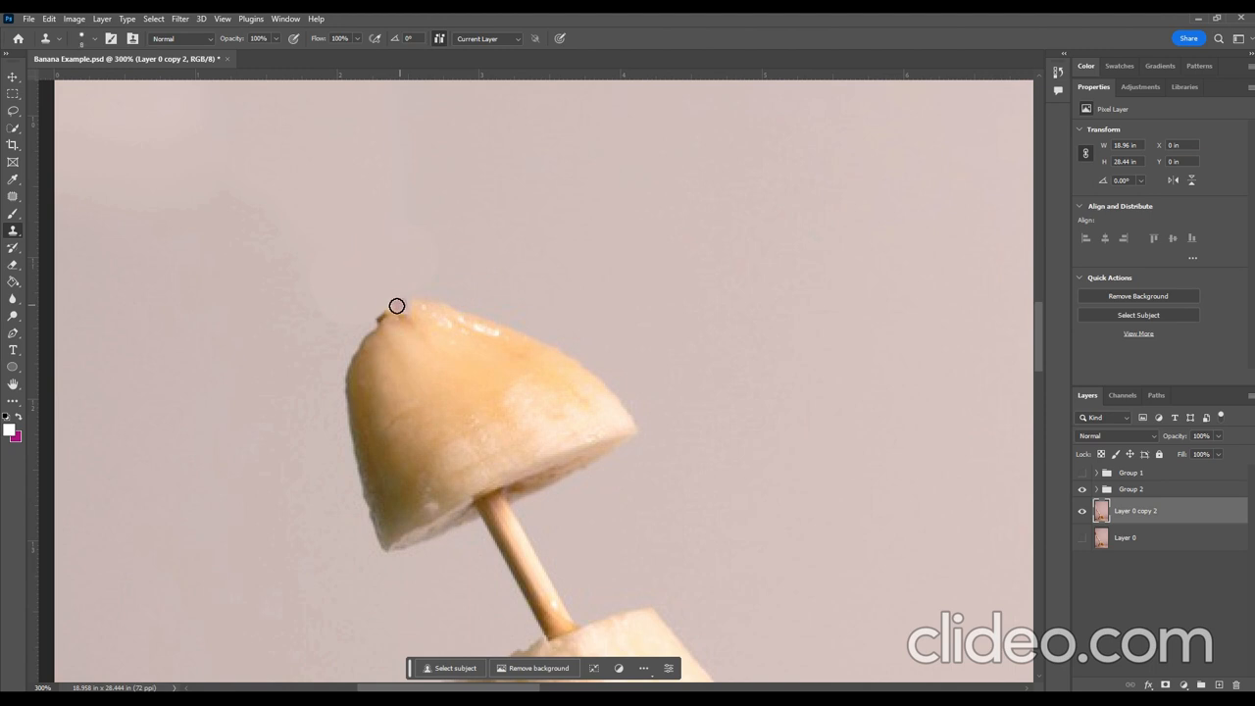
{"action": "mouse_move", "coordinate": [396, 306]}
{"action": "left_mouse_down"}
{"action": "mouse_move", "coordinate": [373, 315]}
{"action": "mouse_move", "coordinate": [381, 304]}
{"action": "mouse_move", "coordinate": [399, 315]}
{"action": "left_mouse_up"}
{"action": "key", "text": "ctrl+z"}
{"action": "mouse_move", "coordinate": [407, 304]}
{"action": "left_mouse_down"}
{"action": "mouse_move", "coordinate": [437, 297]}
{"action": "mouse_move", "coordinate": [484, 313]}
{"action": "left_mouse_up"}
{"action": "left_click", "coordinate": [726, 414], "text": "alt"}
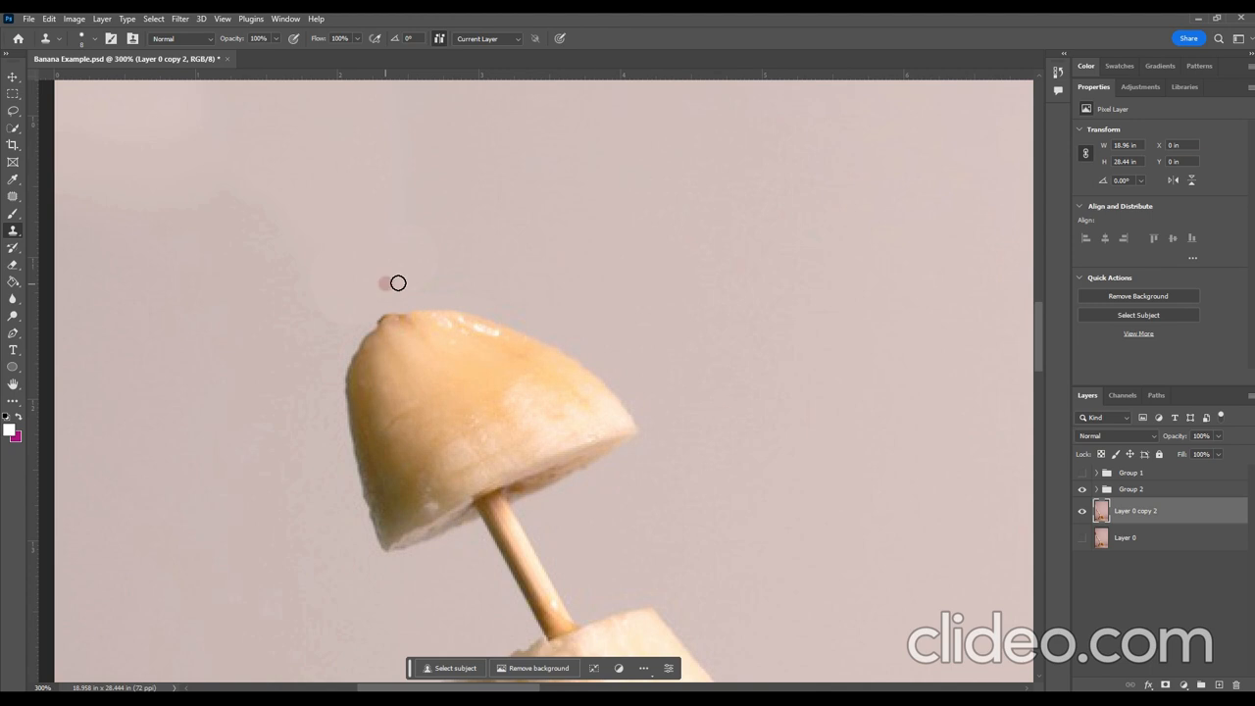
{"action": "left_click_drag", "start_coordinate": [402, 306], "coordinate": [414, 300]}
Blend the uneven background patches beside the top banana piece using the Spot Healing Brush at size 30
{"action": "left_click", "coordinate": [12, 200]}
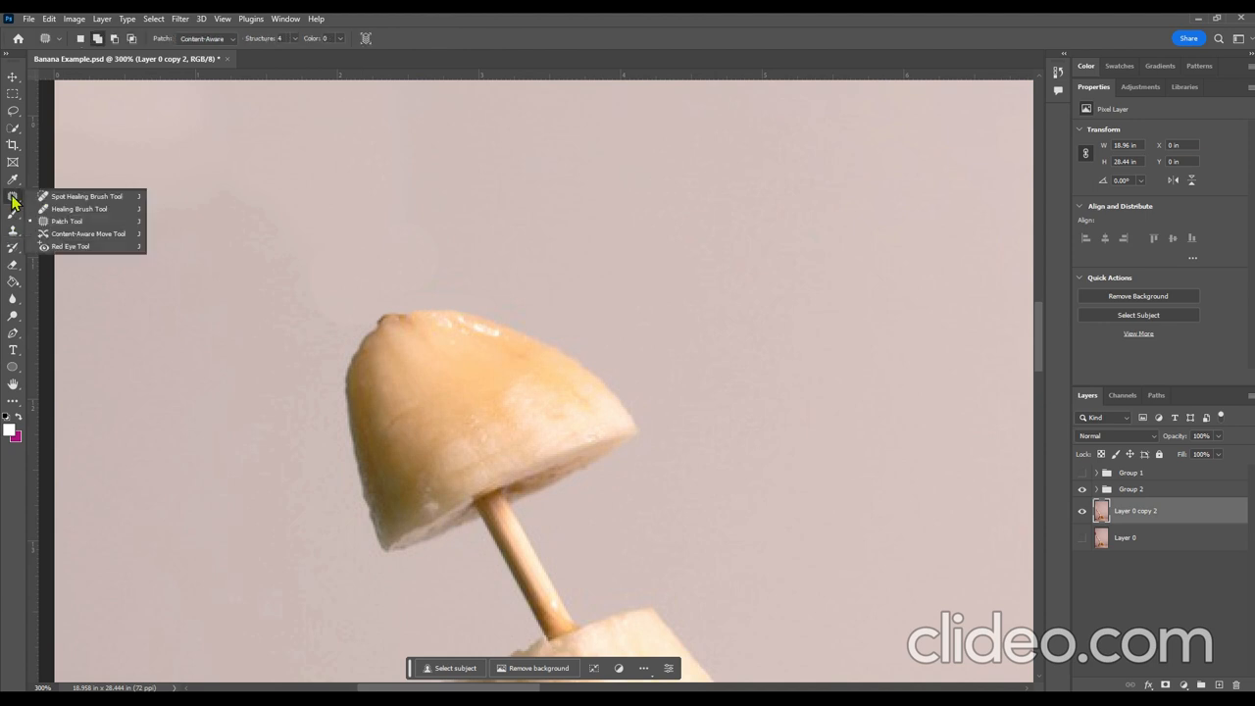
{"action": "left_click", "coordinate": [58, 196]}
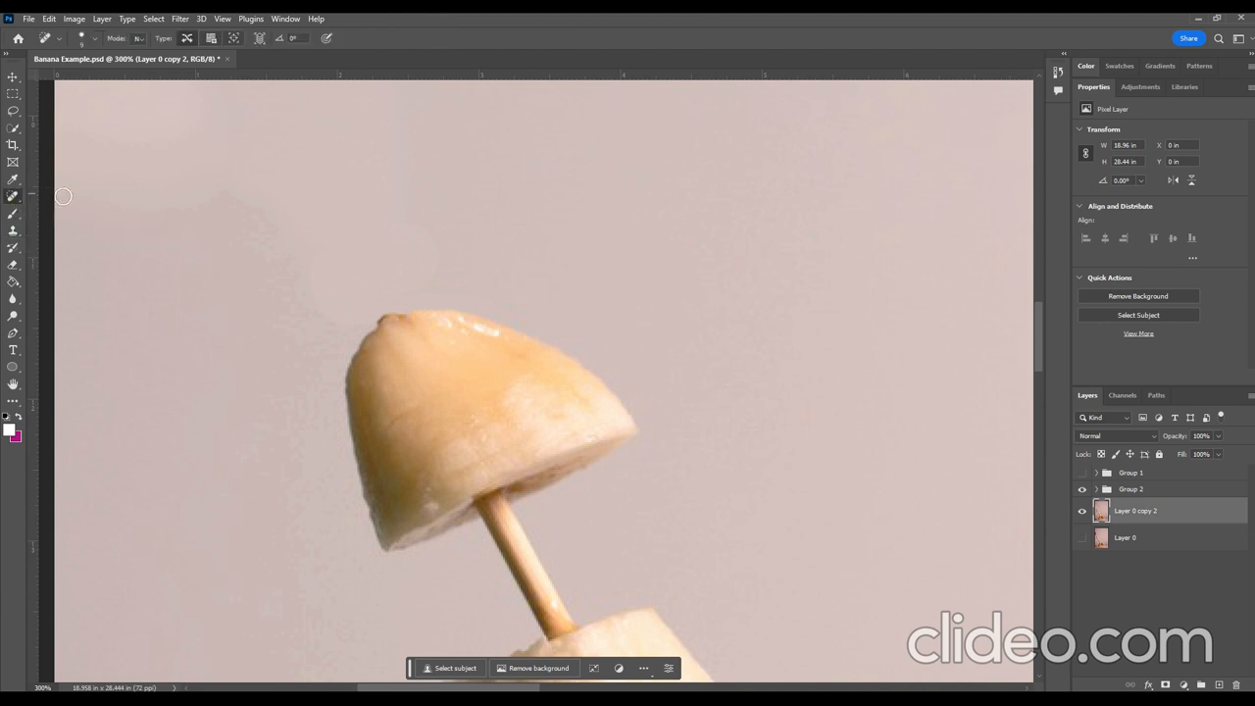
{"action": "key", "text": "bracketright"}
{"action": "key", "text": "bracketright"}
{"action": "key", "text": "bracketright"}
{"action": "mouse_move", "coordinate": [278, 297]}
{"action": "left_mouse_down"}
{"action": "mouse_move", "coordinate": [319, 252]}
{"action": "mouse_move", "coordinate": [318, 311]}
{"action": "mouse_move", "coordinate": [343, 268]}
{"action": "mouse_move", "coordinate": [415, 258]}
{"action": "mouse_move", "coordinate": [389, 221]}
{"action": "mouse_move", "coordinate": [331, 204]}
{"action": "left_mouse_up"}
{"action": "left_click_drag", "start_coordinate": [34, 260], "coordinate": [32, 338]}
Try to paint out the skewer between the top two banana pieces with the Healing Brush, sampling the background
{"action": "scroll", "coordinate": [715, 391], "scroll_direction": "down", "scroll_amount": 1}
{"action": "scroll", "coordinate": [714, 392], "scroll_direction": "down", "scroll_amount": 5}
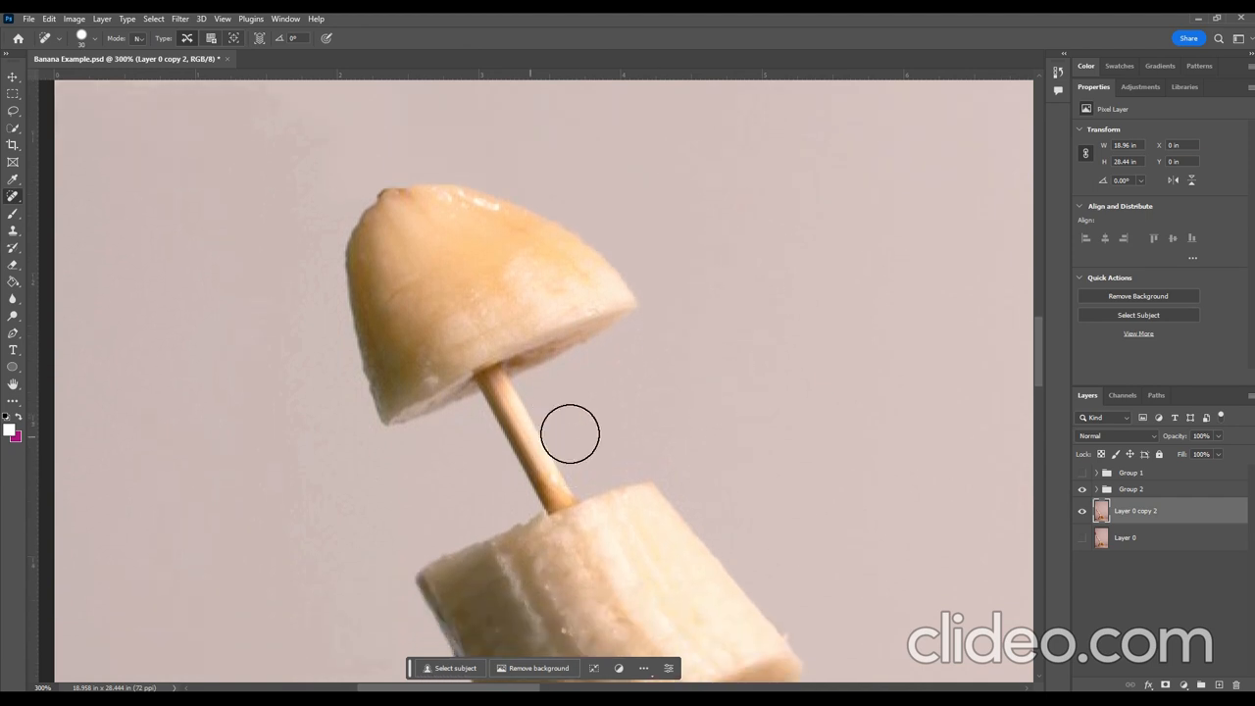
{"action": "left_click", "coordinate": [14, 198]}
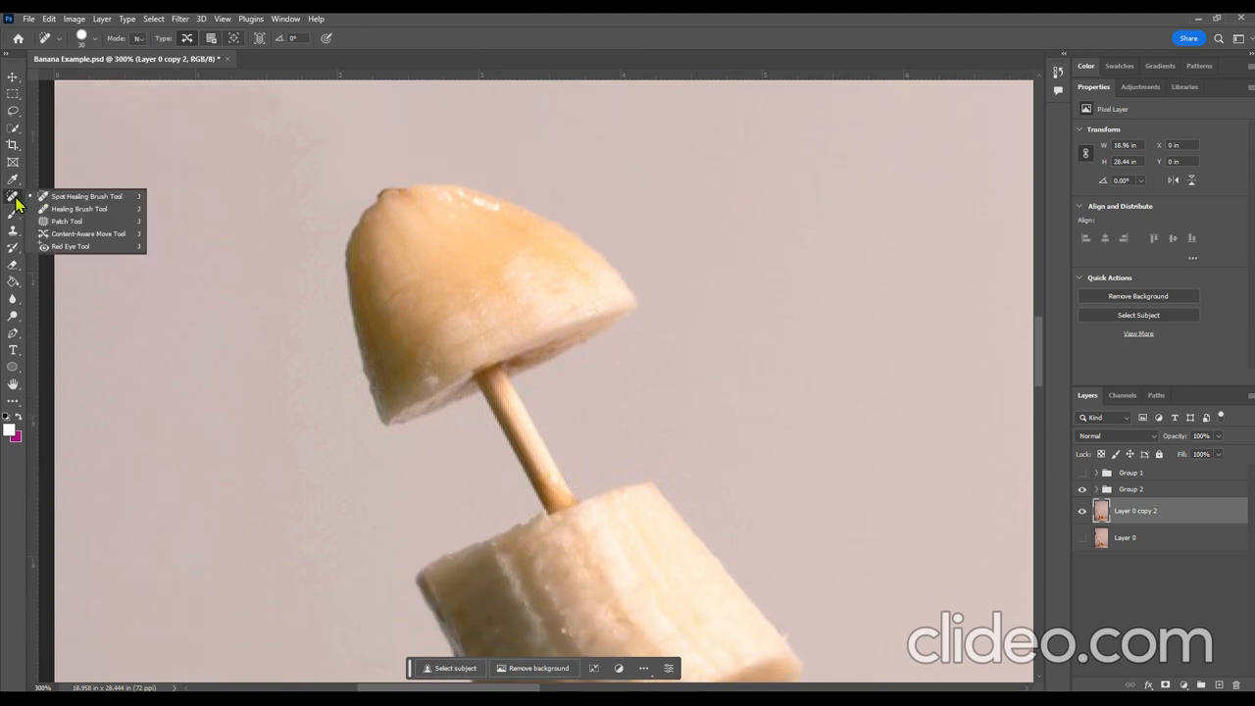
{"action": "left_click", "coordinate": [78, 208]}
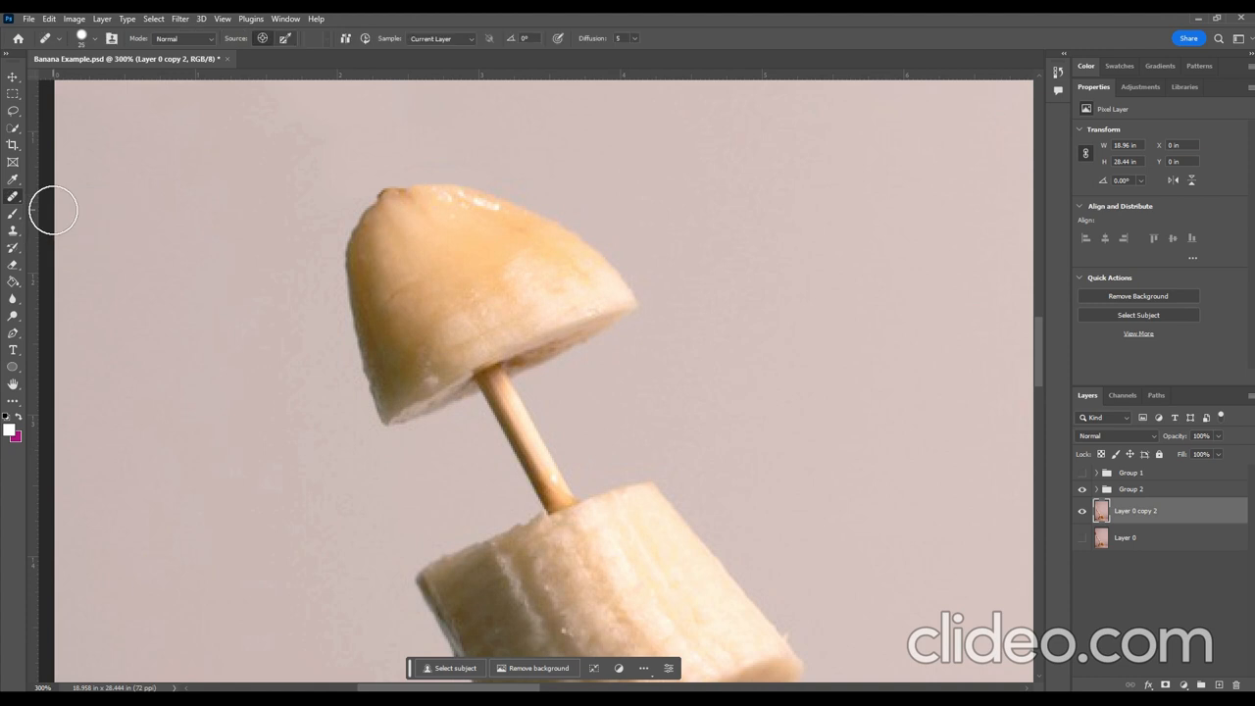
{"action": "left_click", "coordinate": [733, 355], "text": "alt"}
{"action": "mouse_move", "coordinate": [563, 432]}
{"action": "left_mouse_down"}
{"action": "mouse_move", "coordinate": [504, 455]}
{"action": "mouse_move", "coordinate": [542, 445]}
{"action": "mouse_move", "coordinate": [506, 457]}
{"action": "mouse_move", "coordinate": [541, 443]}
{"action": "mouse_move", "coordinate": [505, 454]}
{"action": "mouse_move", "coordinate": [549, 440]}
{"action": "left_mouse_up"}
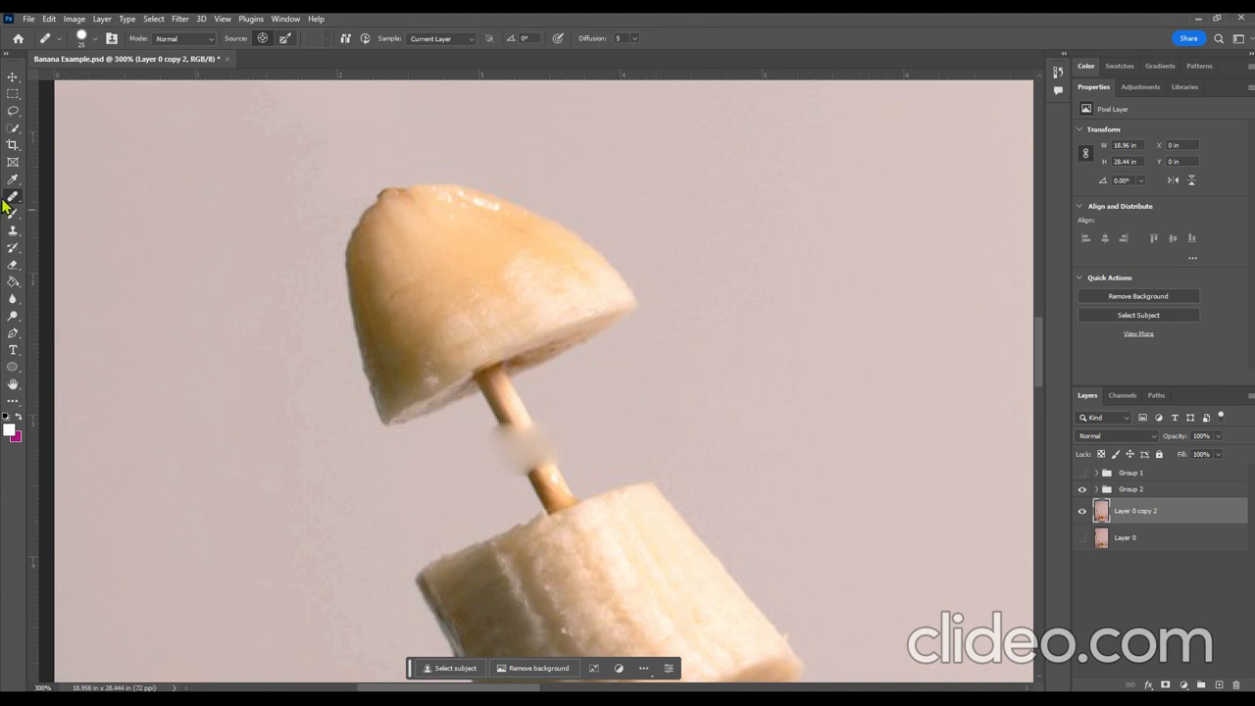
Patch out the middle of the skewer between the top two banana pieces with clean background and clear the selection
{"action": "right_click", "coordinate": [13, 199]}
{"action": "left_click", "coordinate": [59, 222]}
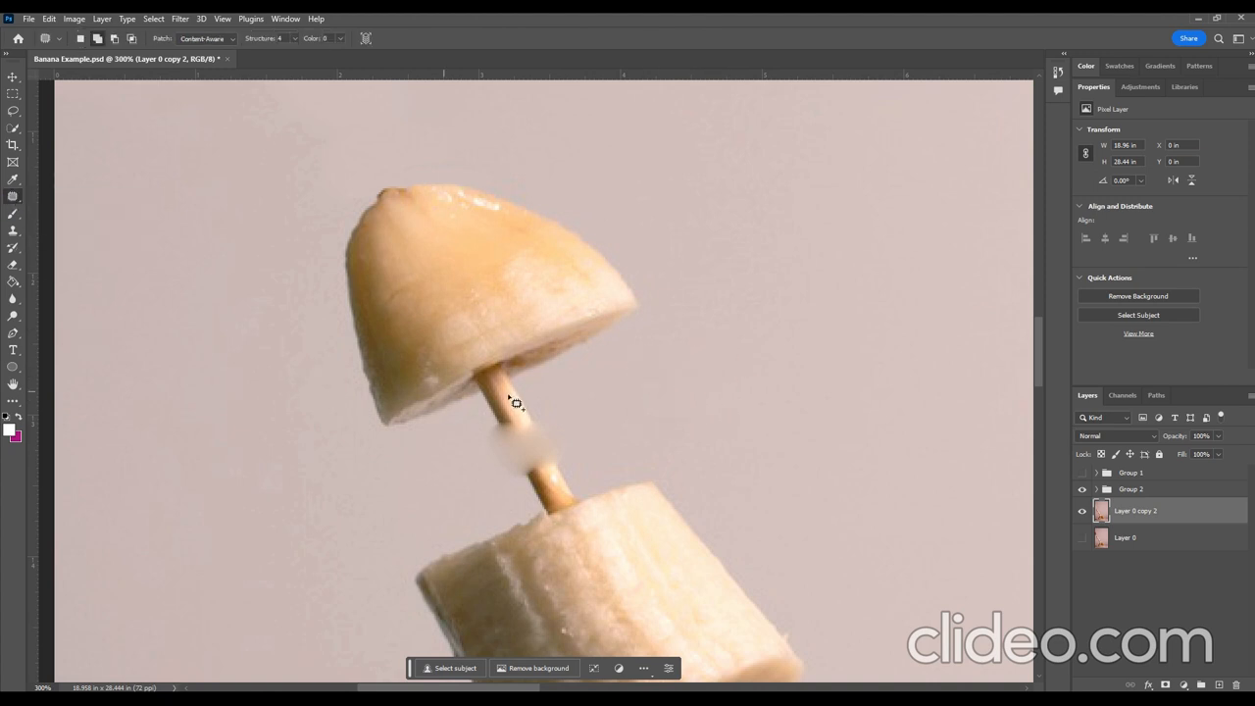
{"action": "left_click_drag", "start_coordinate": [524, 387], "coordinate": [468, 417]}
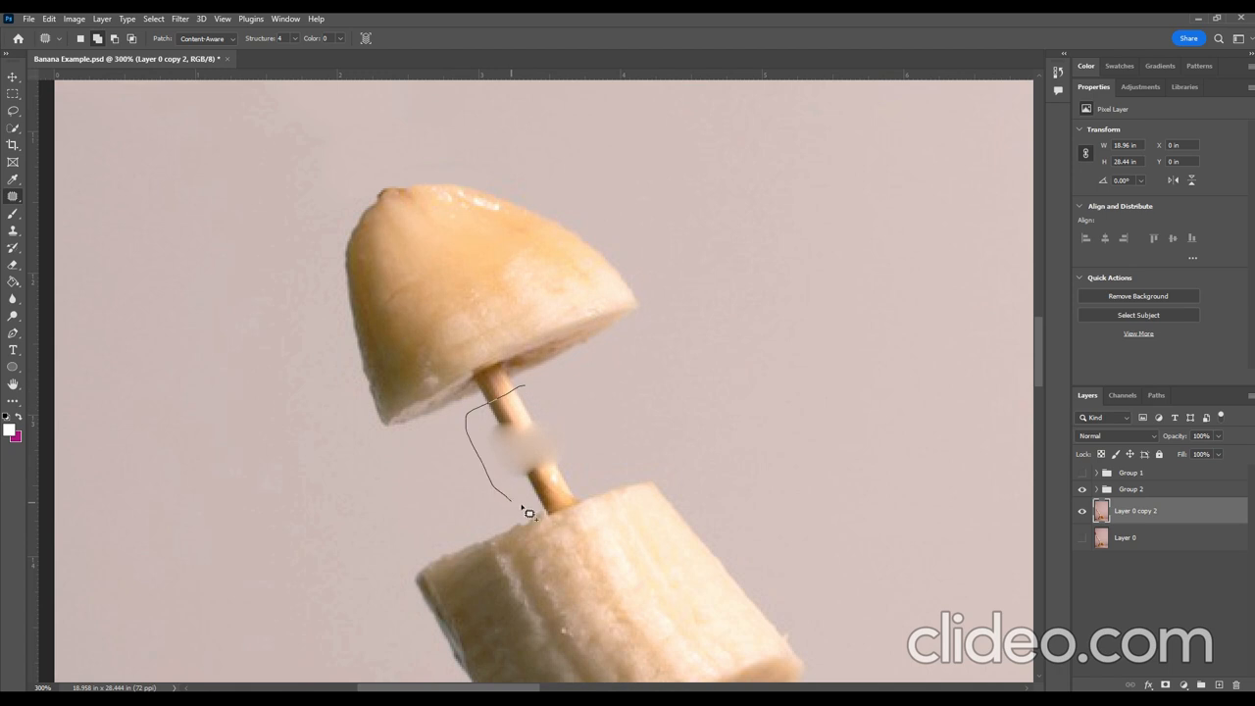
{"action": "left_click_drag", "start_coordinate": [588, 468], "coordinate": [533, 392]}
{"action": "left_click_drag", "start_coordinate": [512, 466], "coordinate": [677, 401]}
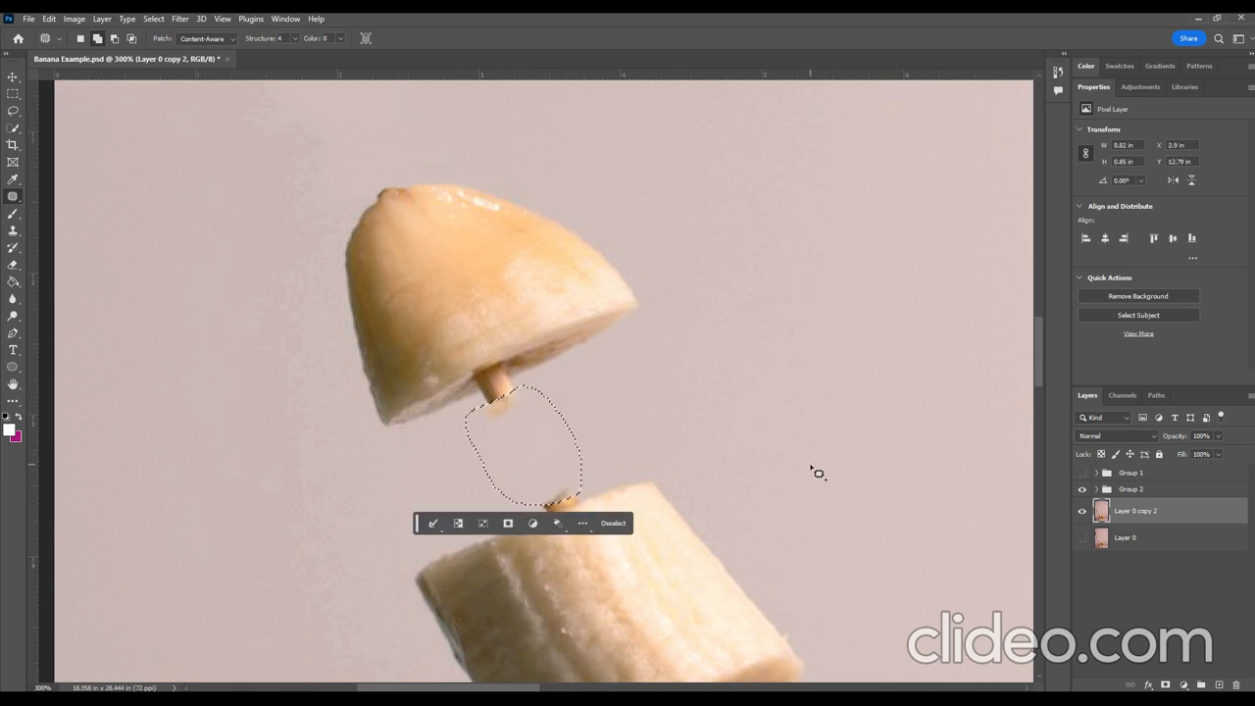
{"action": "key", "text": "ctrl+d"}
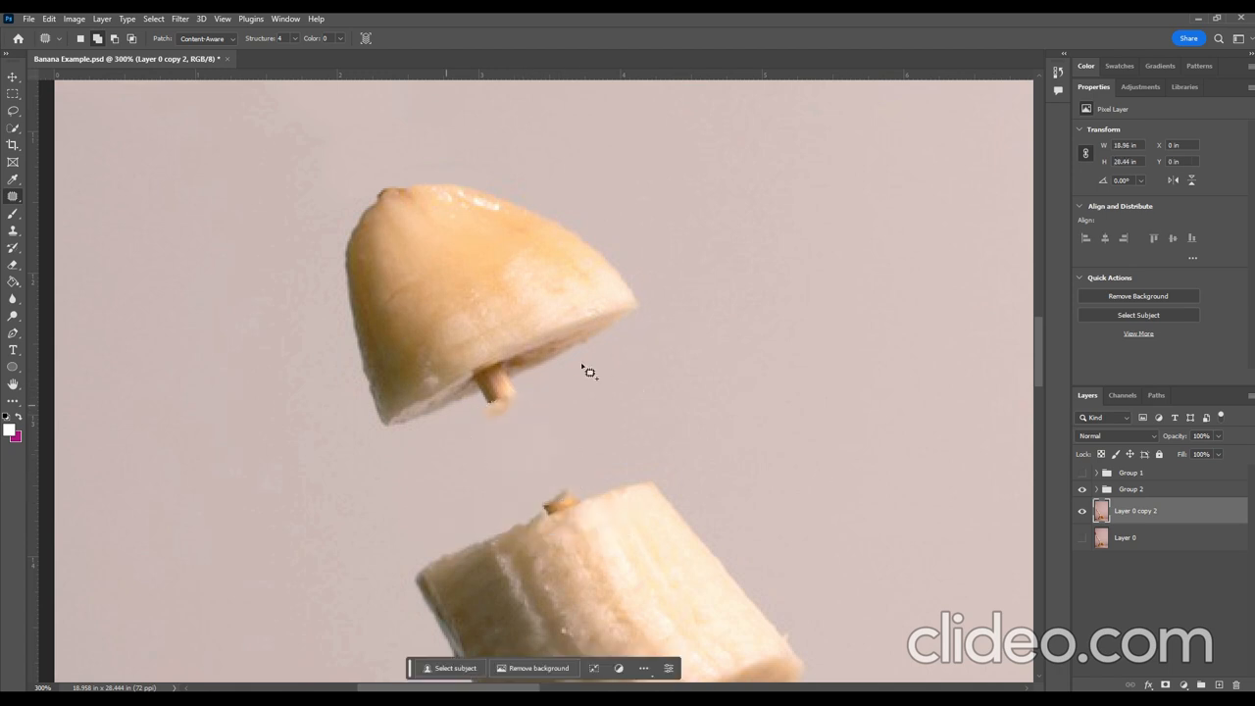
Heal the end of the skewer stub under the top banana piece with the Healing Brush, sampling the background
{"action": "right_click", "coordinate": [9, 201]}
{"action": "left_click", "coordinate": [68, 209]}
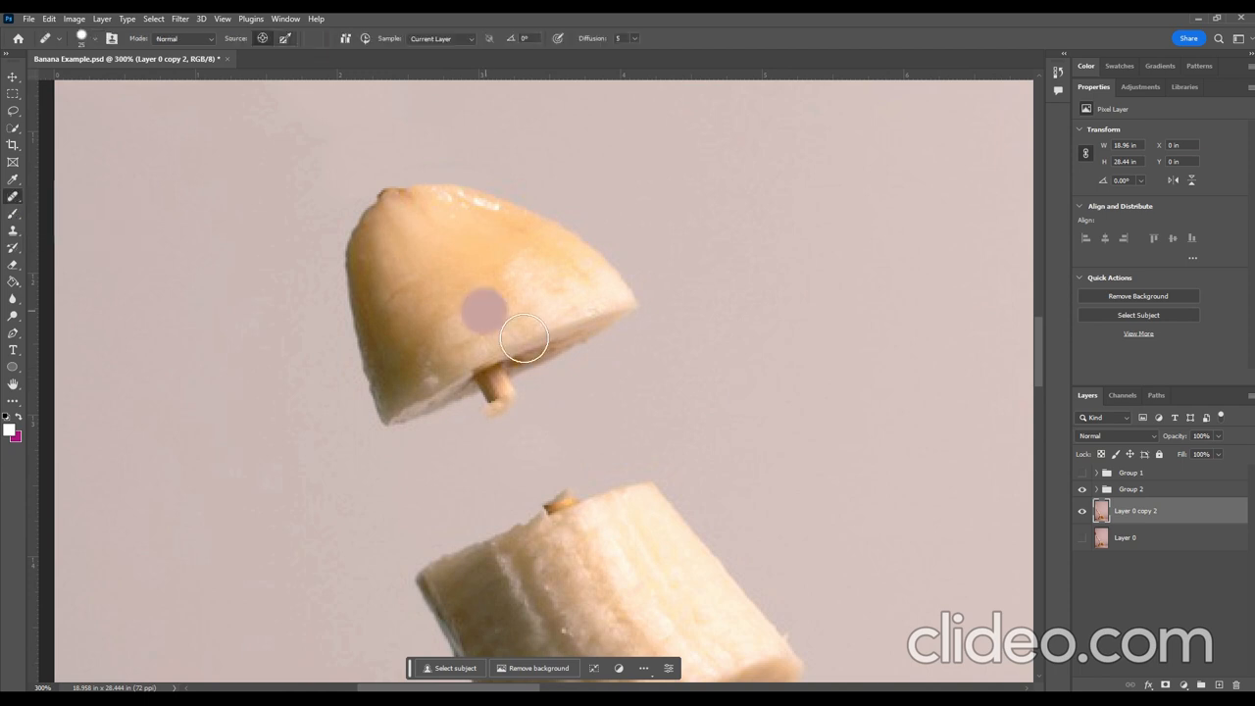
{"action": "left_click", "coordinate": [673, 344], "text": "alt"}
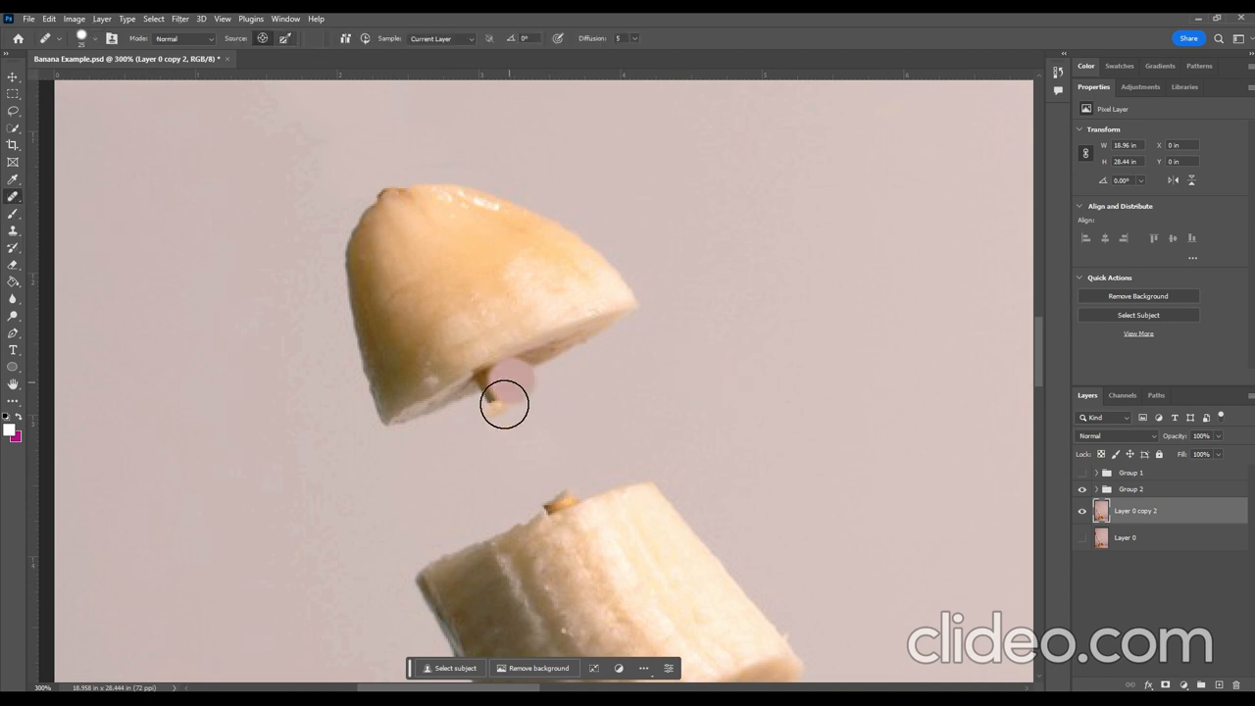
{"action": "mouse_move", "coordinate": [510, 414]}
{"action": "left_mouse_down"}
{"action": "mouse_move", "coordinate": [490, 420]}
{"action": "mouse_move", "coordinate": [523, 403]}
{"action": "left_mouse_up"}
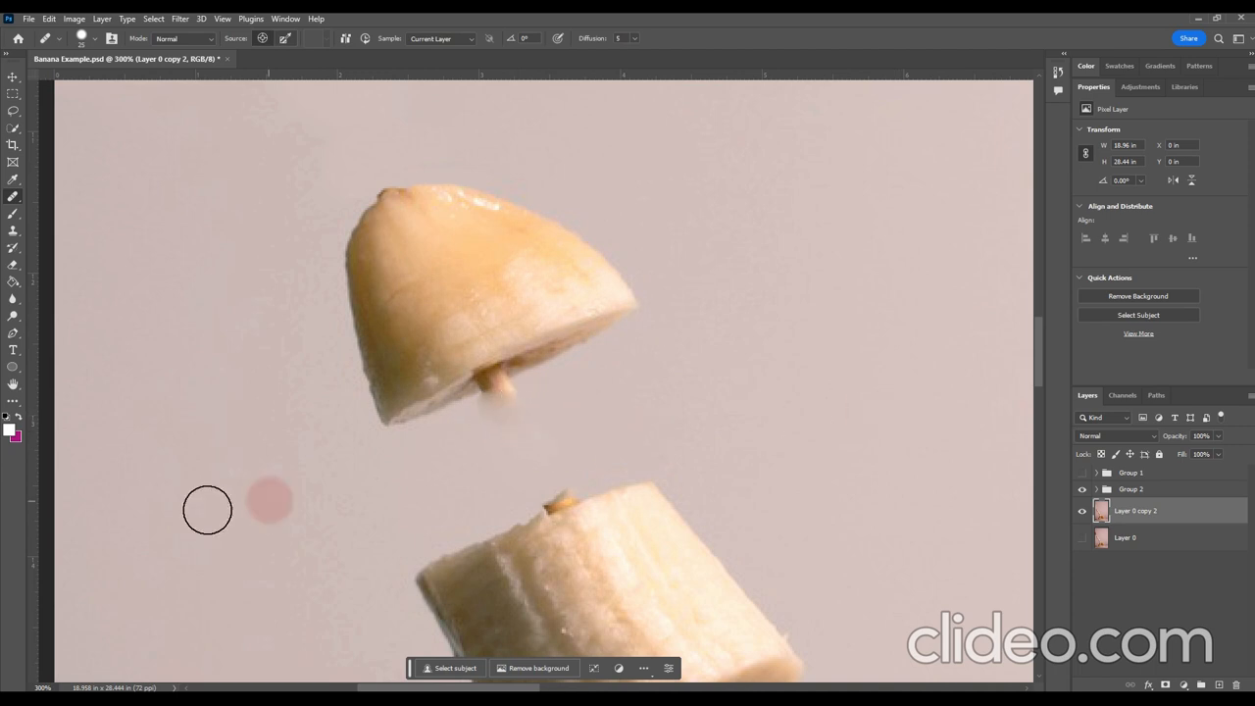
Clone background over the skewer remnants below the top banana piece and along the upper edge of the second piece
{"action": "left_click", "coordinate": [13, 231]}
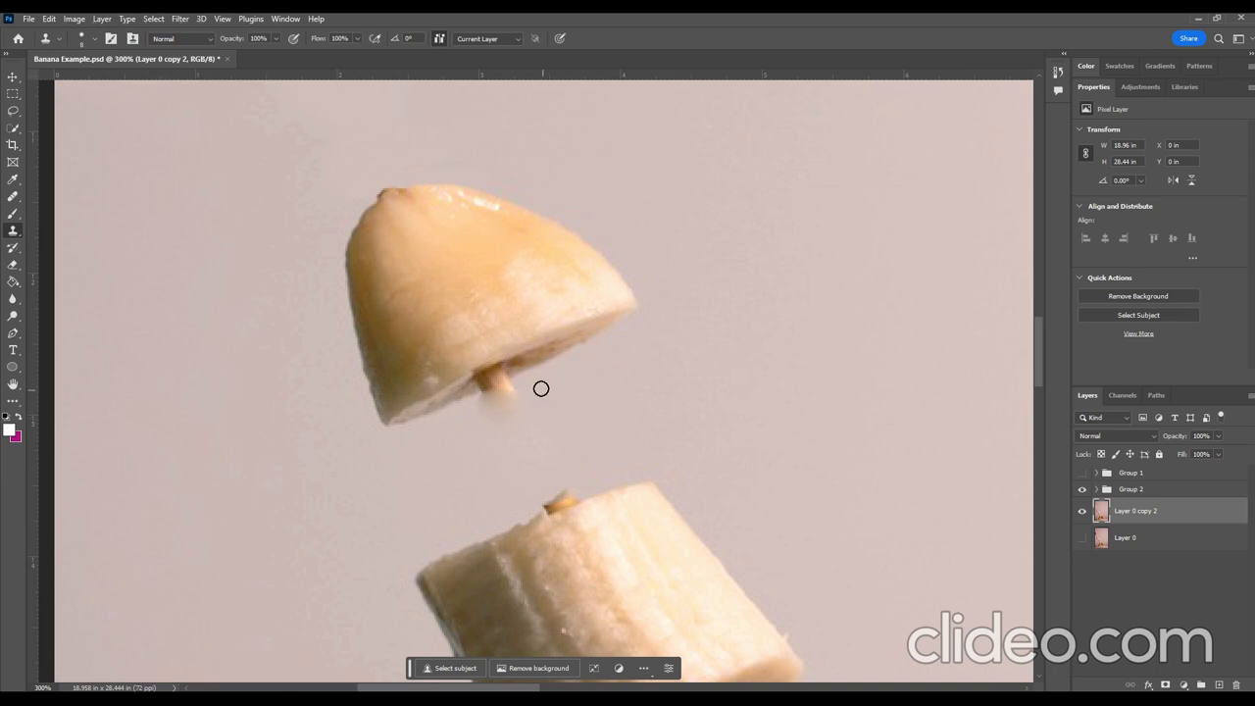
{"action": "mouse_move", "coordinate": [522, 385]}
{"action": "left_mouse_down"}
{"action": "mouse_move", "coordinate": [473, 403]}
{"action": "mouse_move", "coordinate": [510, 396]}
{"action": "mouse_move", "coordinate": [479, 410]}
{"action": "mouse_move", "coordinate": [531, 404]}
{"action": "mouse_move", "coordinate": [605, 450]}
{"action": "left_mouse_up"}
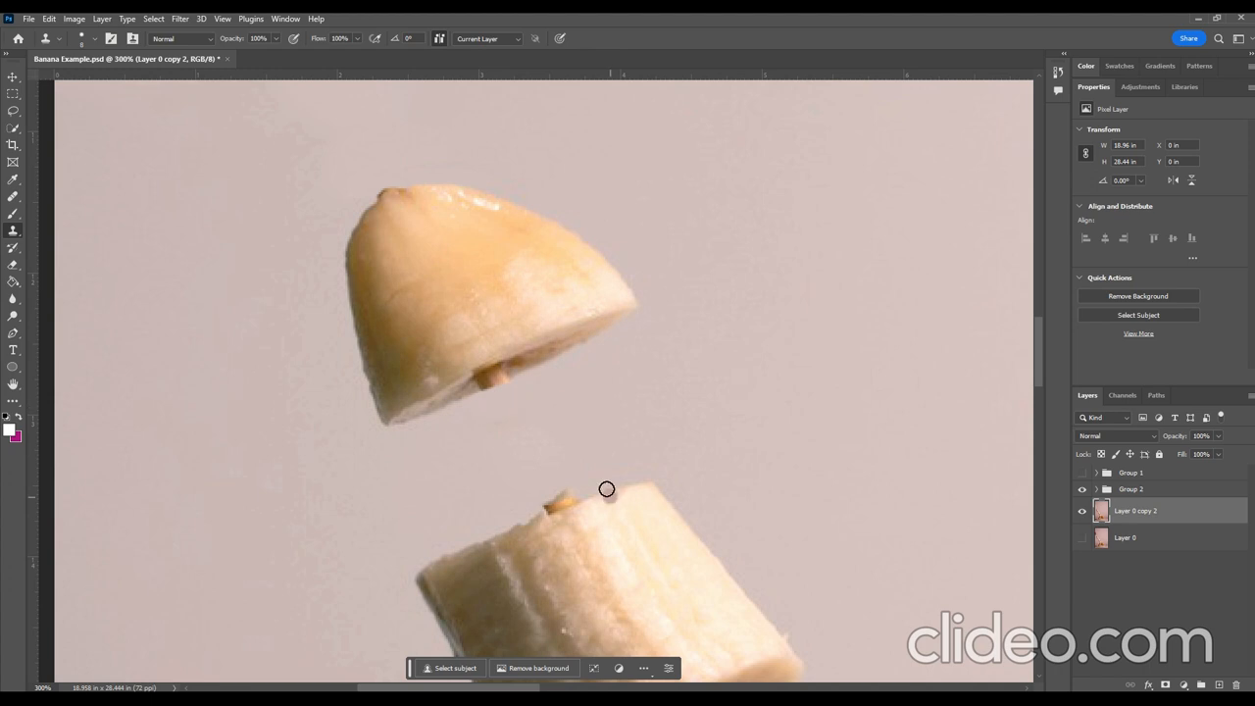
{"action": "left_click", "coordinate": [591, 473], "text": "alt"}
{"action": "left_click_drag", "start_coordinate": [574, 494], "coordinate": [541, 504]}
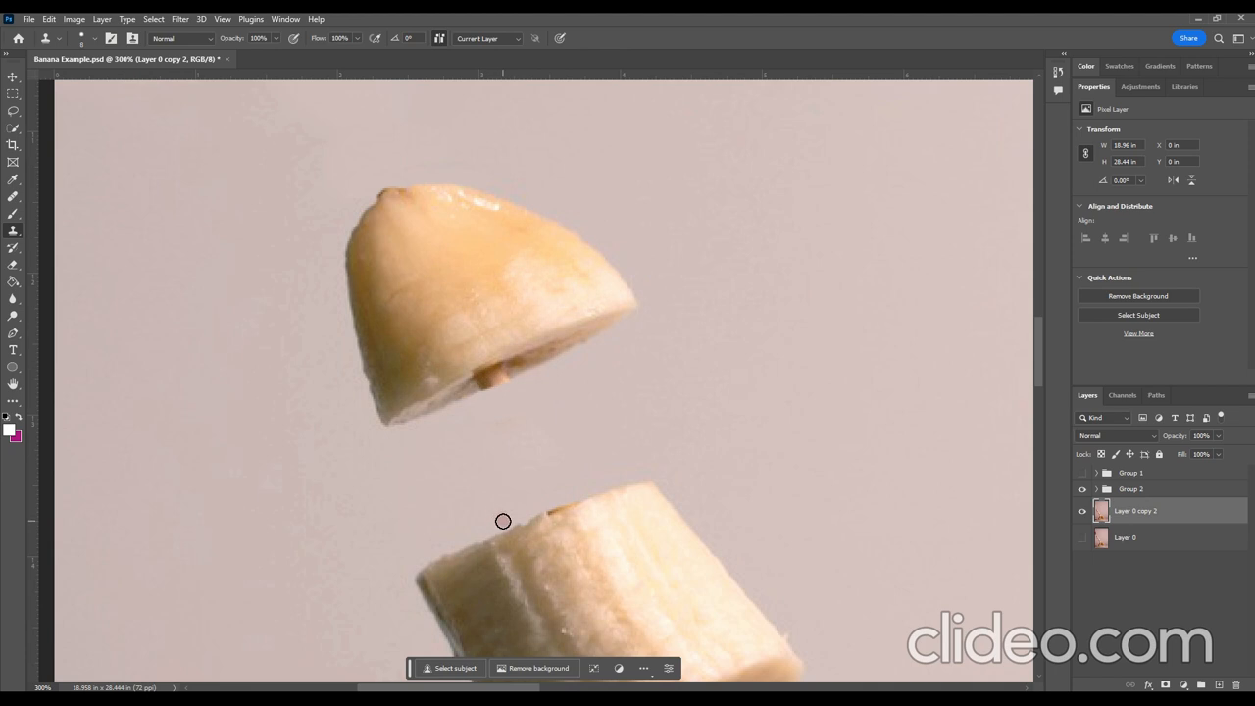
{"action": "left_click_drag", "start_coordinate": [515, 519], "coordinate": [577, 498]}
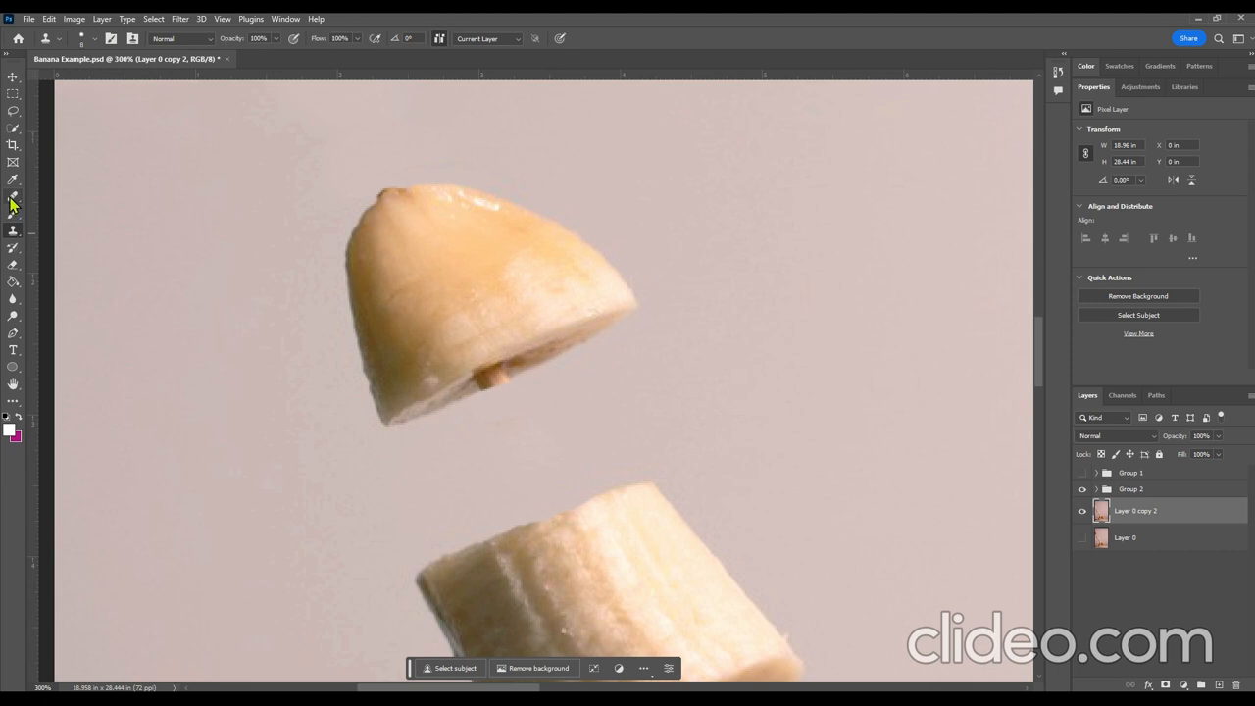
Remove the skewer stub on the underside of the top banana piece using a smaller Spot Healing Brush
{"action": "left_click", "coordinate": [13, 196]}
{"action": "right_click", "coordinate": [13, 196]}
{"action": "left_click", "coordinate": [69, 201]}
{"action": "key", "text": "bracketleft"}
{"action": "key", "text": "bracketleft"}
{"action": "key", "text": "bracketleft"}
{"action": "key", "text": "bracketleft"}
{"action": "key", "text": "bracketleft"}
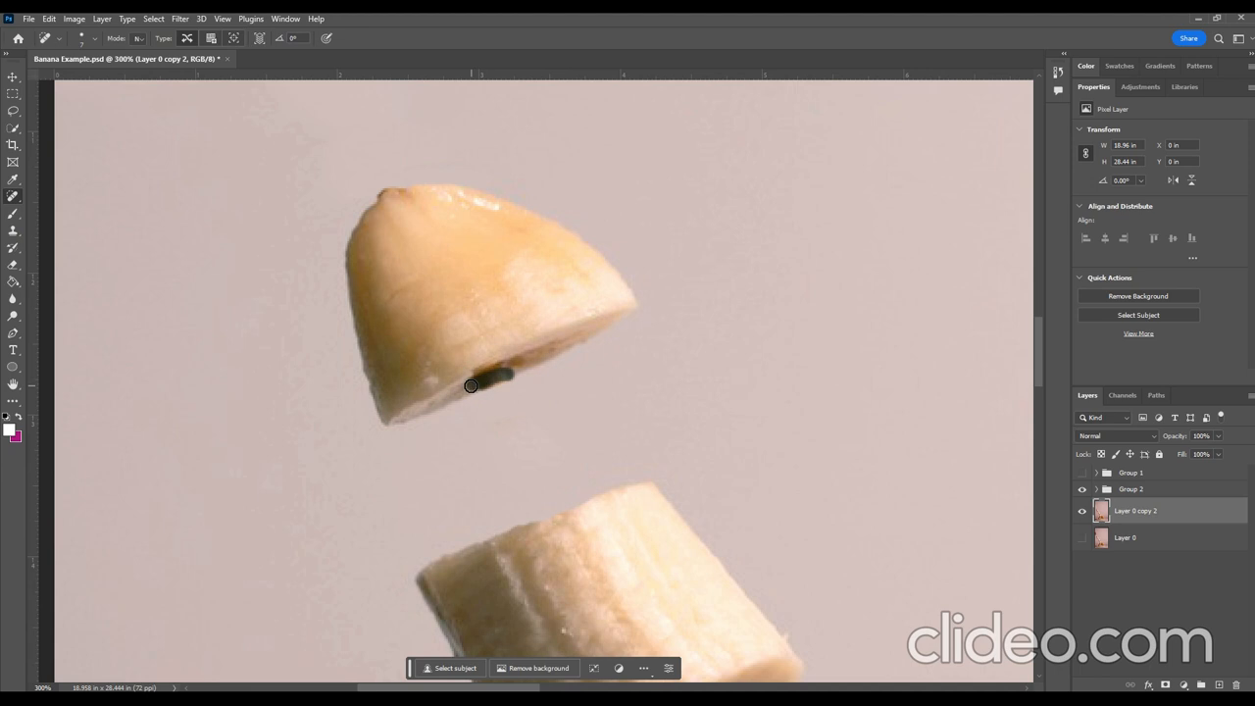
{"action": "left_click_drag", "start_coordinate": [471, 385], "coordinate": [521, 366]}
Clean up the lower edge of the top banana piece with the Clone Stamp, sampling the adjacent background
{"action": "left_click", "coordinate": [13, 231]}
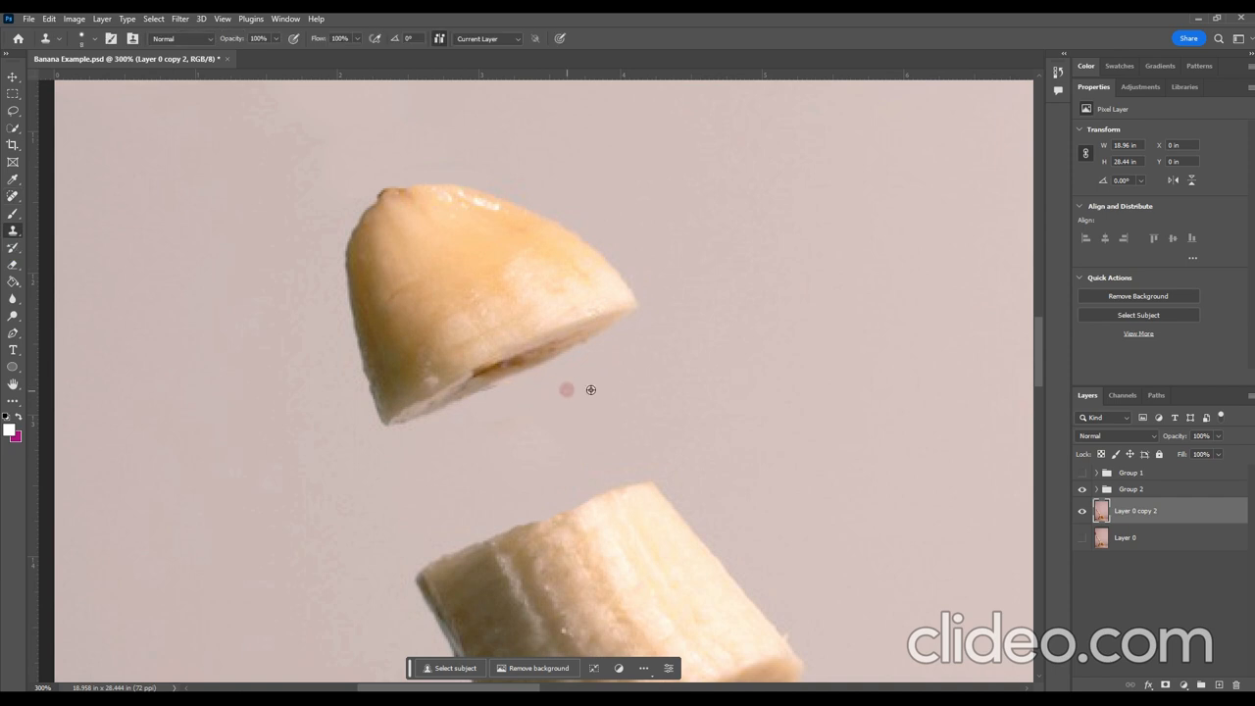
{"action": "left_click", "coordinate": [504, 386], "text": "alt"}
{"action": "left_click", "coordinate": [502, 387]}
{"action": "key", "text": "ctrl+z"}
{"action": "left_click_drag", "start_coordinate": [510, 384], "coordinate": [483, 403]}
Patch out the middle of the skewer between the second and third banana pieces with clean background and clear the selection
{"action": "left_click", "coordinate": [12, 198]}
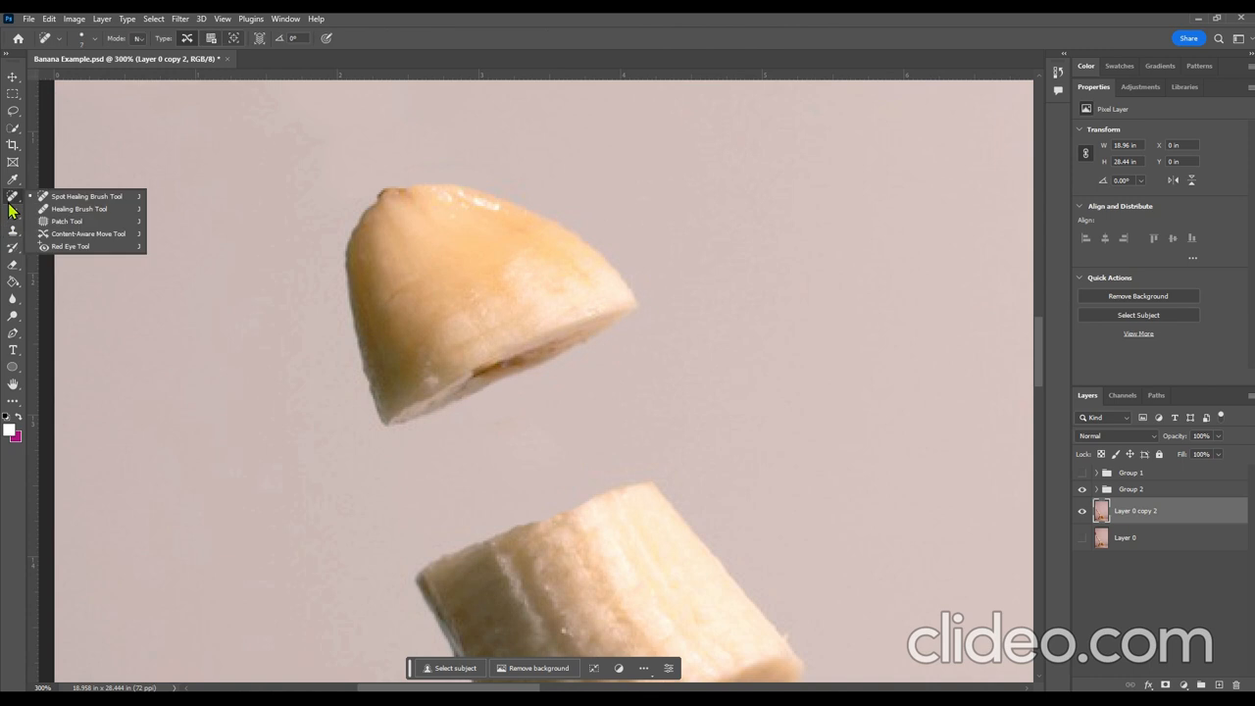
{"action": "left_click", "coordinate": [73, 196]}
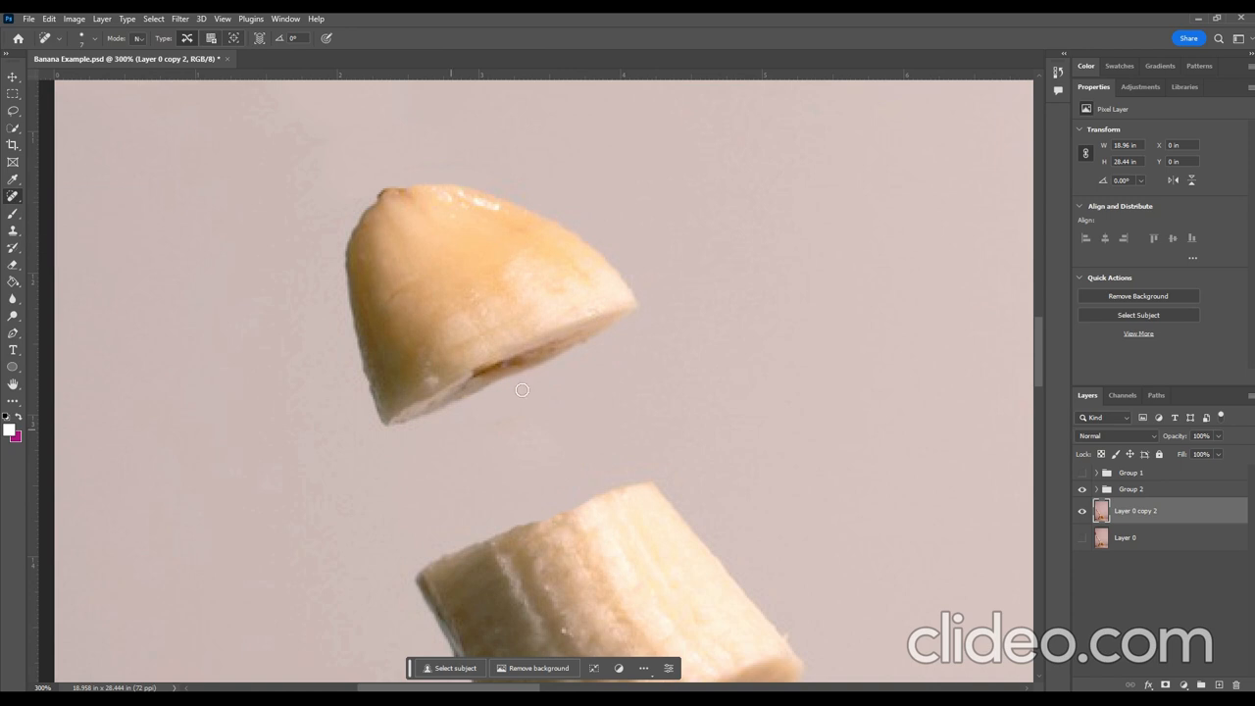
{"action": "scroll", "coordinate": [596, 422], "scroll_direction": "down", "scroll_amount": 5}
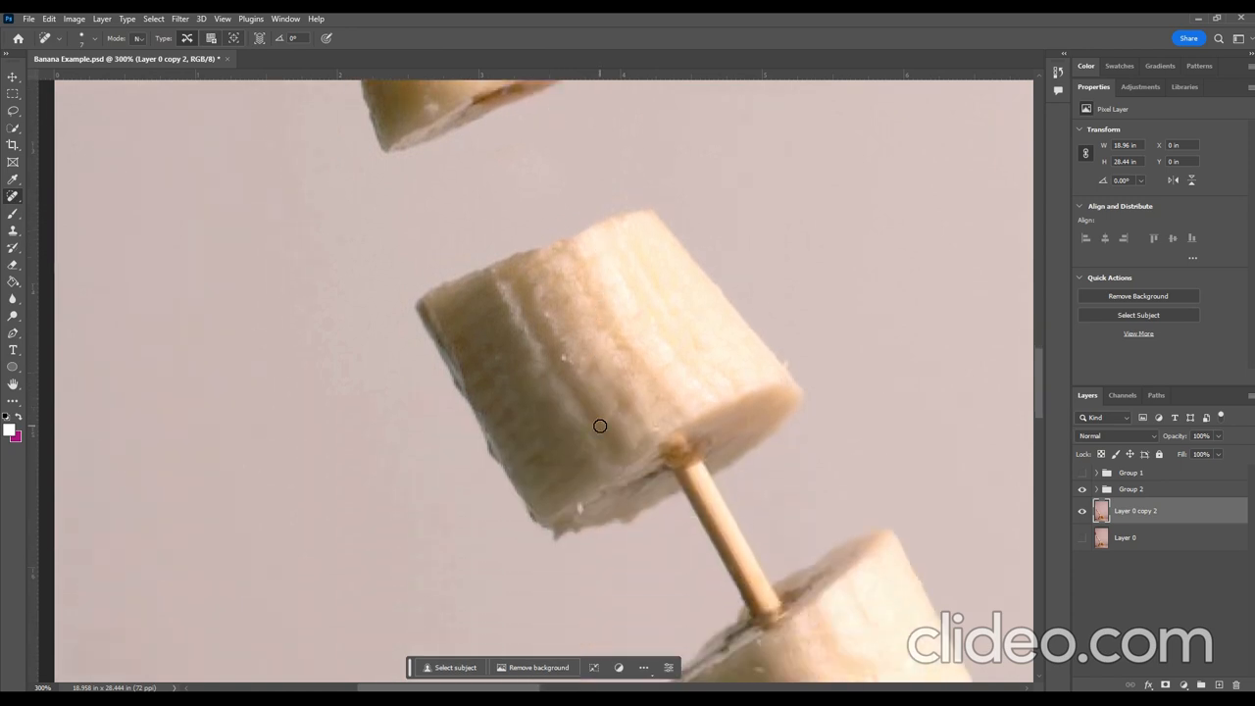
{"action": "scroll", "coordinate": [598, 425], "scroll_direction": "down", "scroll_amount": 3}
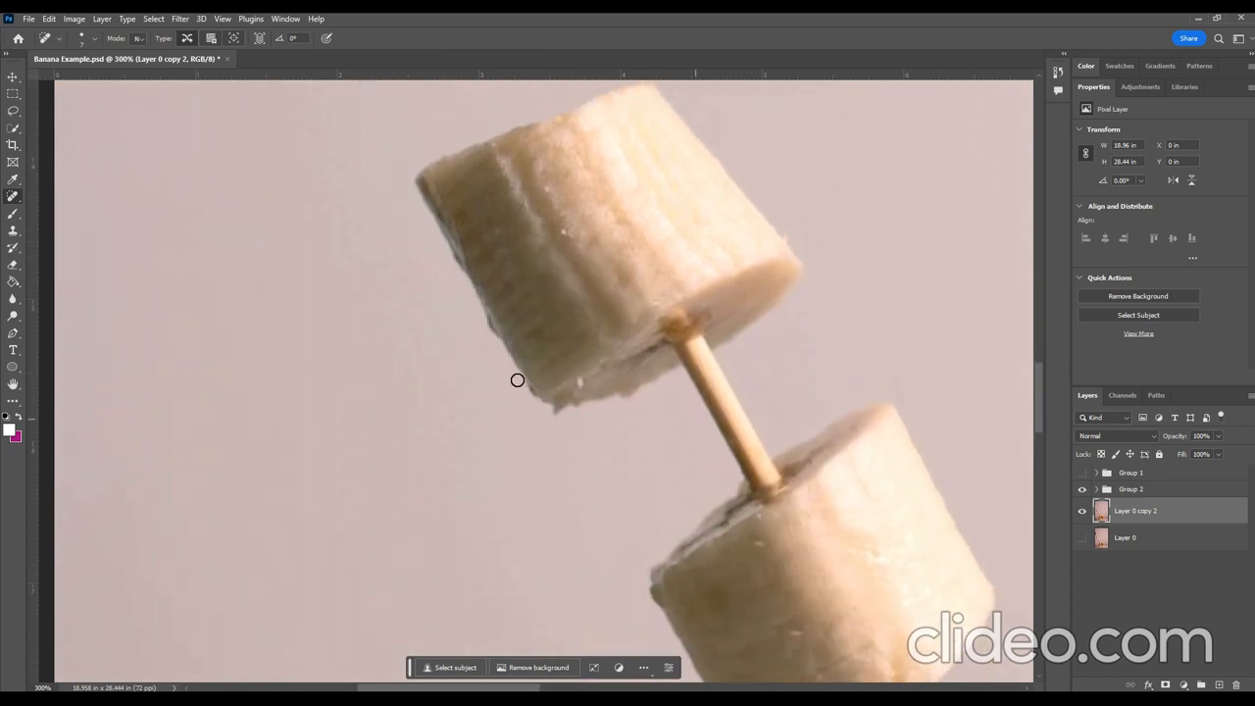
{"action": "right_click", "coordinate": [9, 200]}
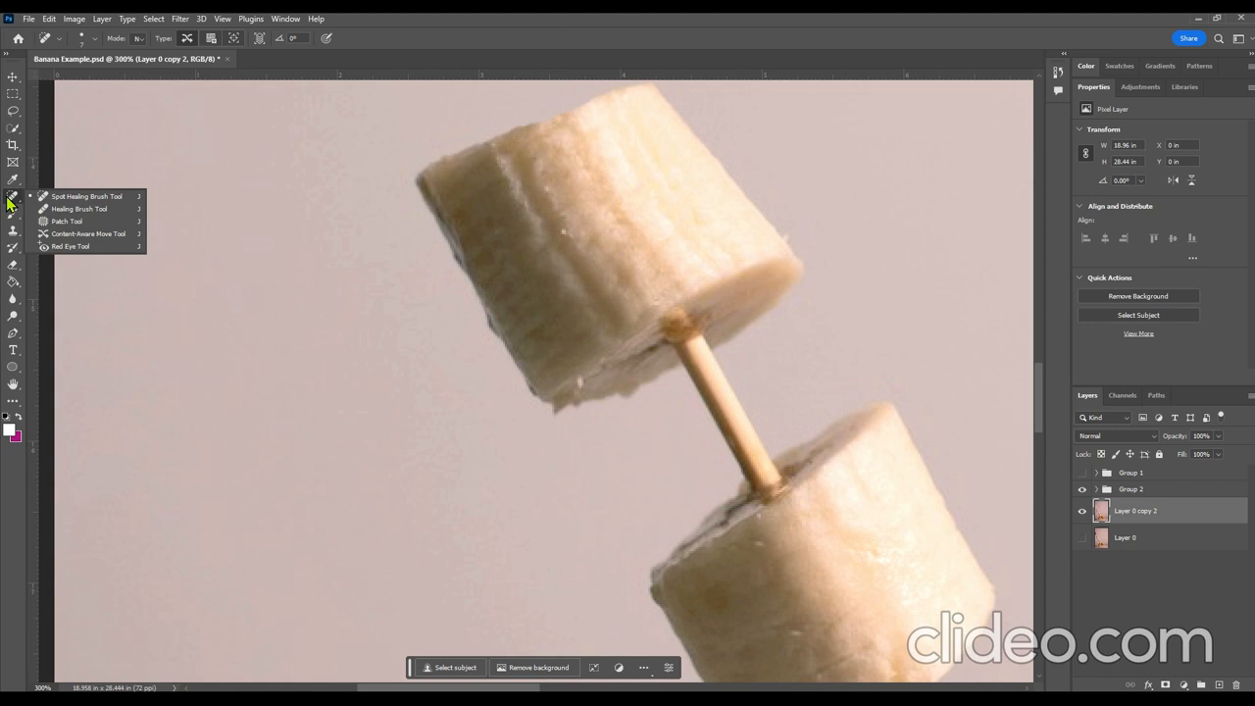
{"action": "left_click", "coordinate": [69, 222]}
{"action": "mouse_move", "coordinate": [729, 363]}
{"action": "left_mouse_down"}
{"action": "mouse_move", "coordinate": [690, 421]}
{"action": "mouse_move", "coordinate": [718, 474]}
{"action": "mouse_move", "coordinate": [766, 457]}
{"action": "mouse_move", "coordinate": [775, 418]}
{"action": "left_mouse_up"}
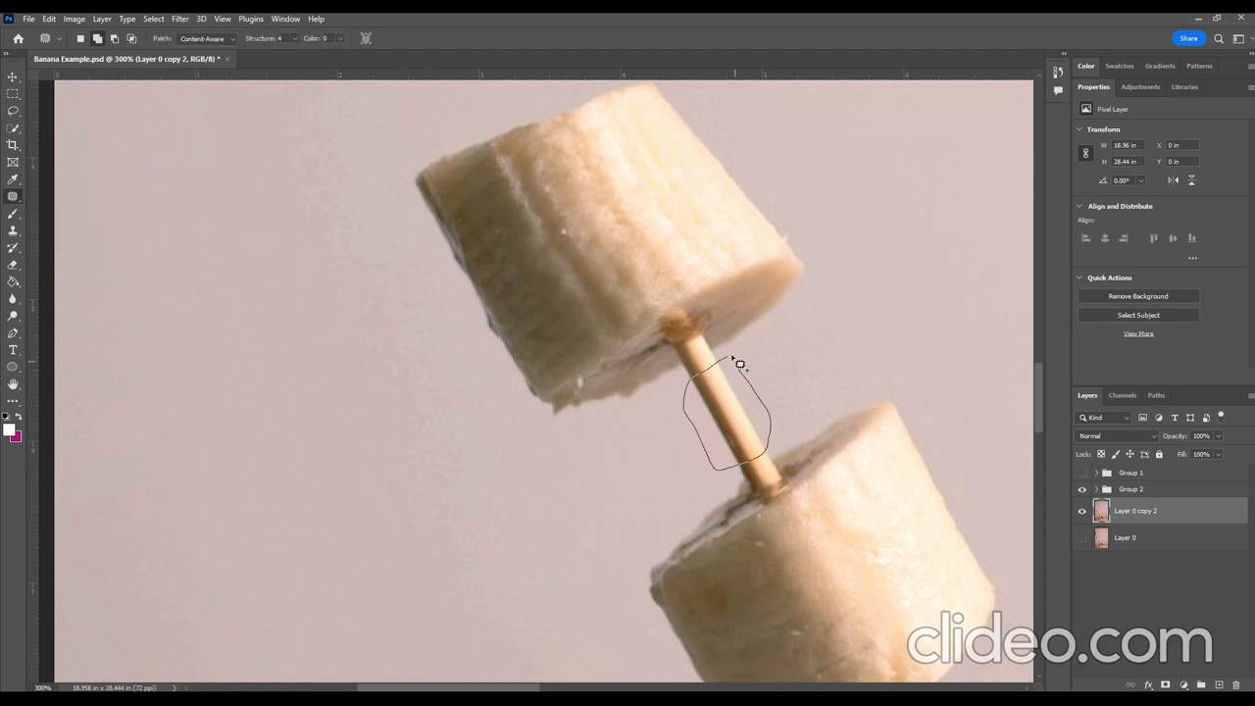
{"action": "left_click_drag", "start_coordinate": [733, 358], "coordinate": [734, 359]}
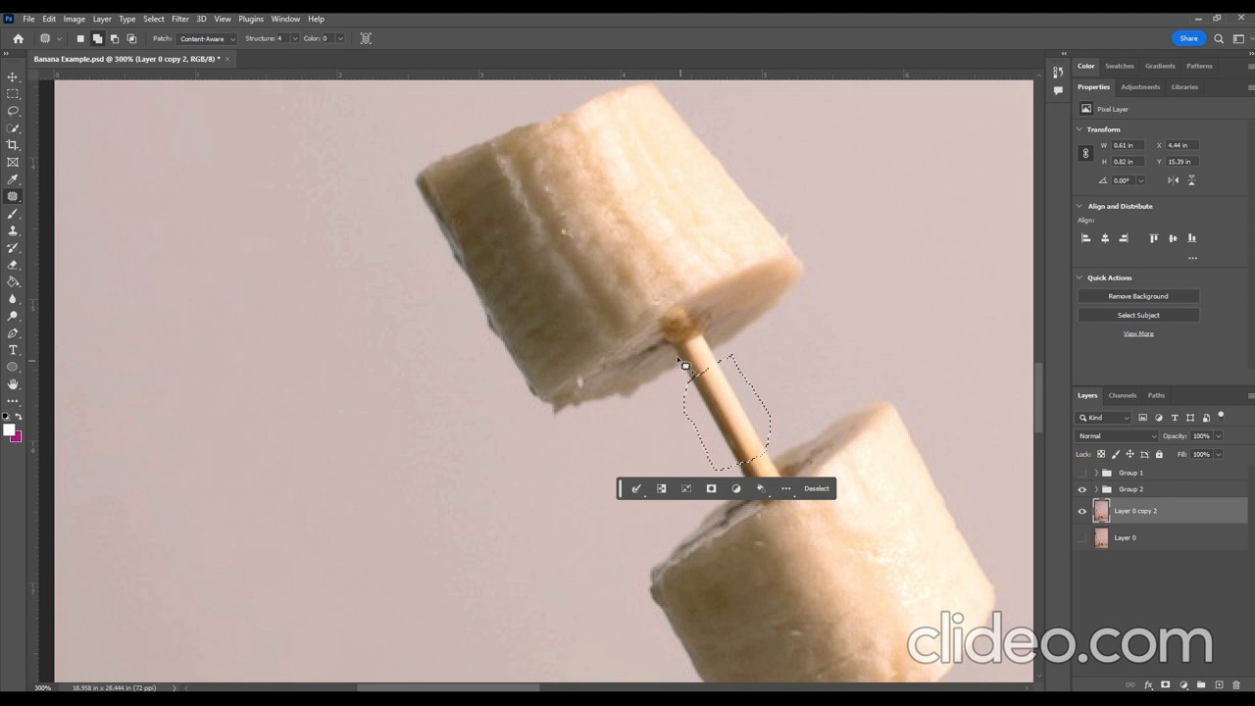
{"action": "mouse_move", "coordinate": [774, 384]}
{"action": "left_mouse_down"}
{"action": "mouse_move", "coordinate": [921, 275]}
{"action": "mouse_move", "coordinate": [869, 342]}
{"action": "mouse_move", "coordinate": [790, 388]}
{"action": "left_mouse_up"}
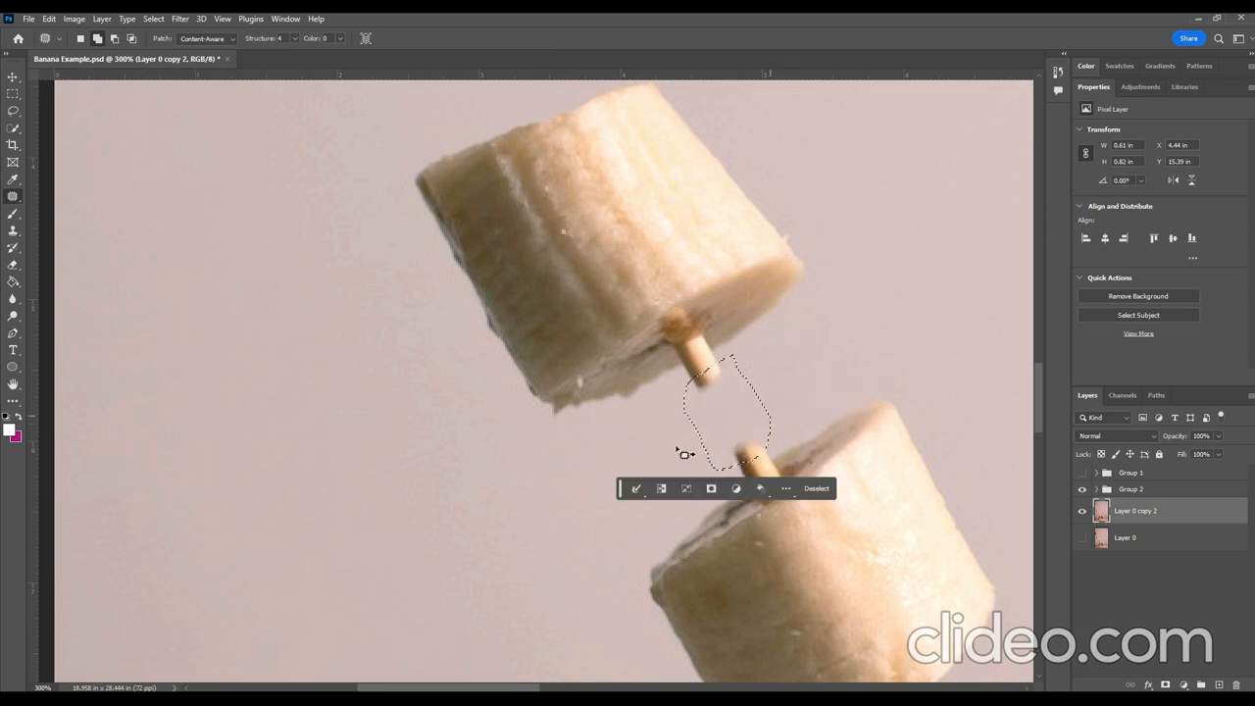
{"action": "left_click", "coordinate": [820, 488]}
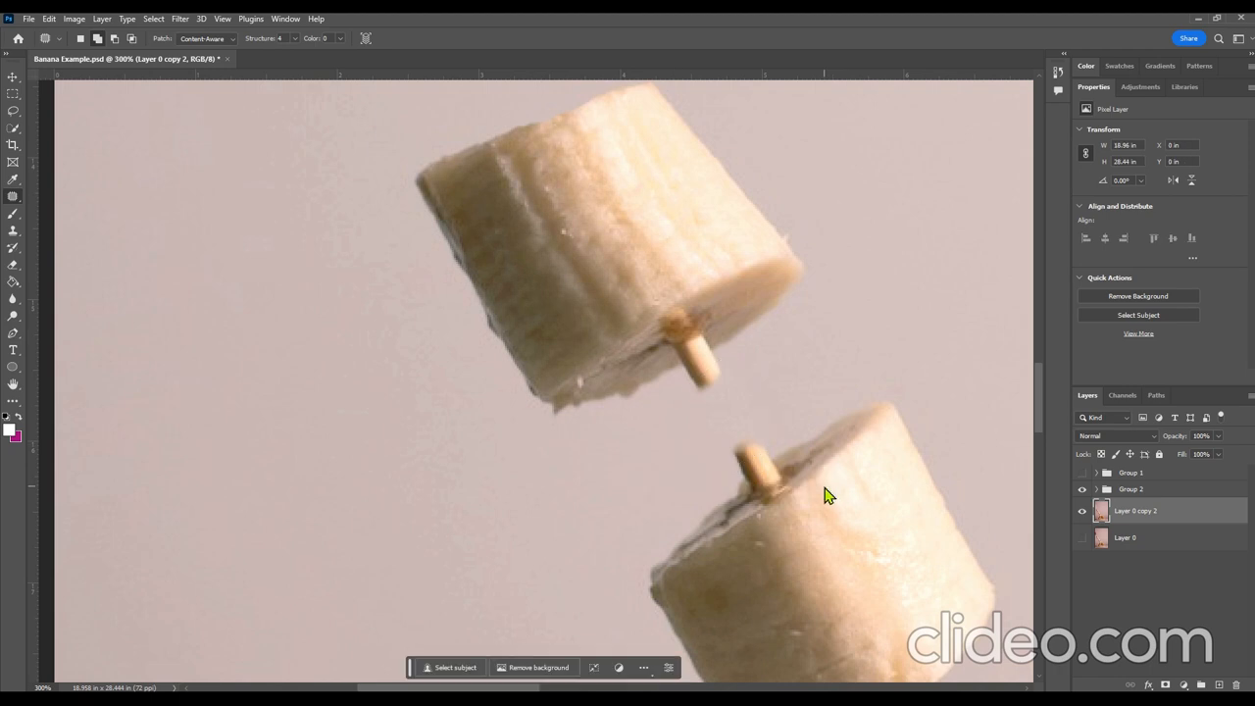
Clone background over the ends of both skewer stubs and the ragged lower edge of the second banana piece
{"action": "left_click", "coordinate": [14, 232]}
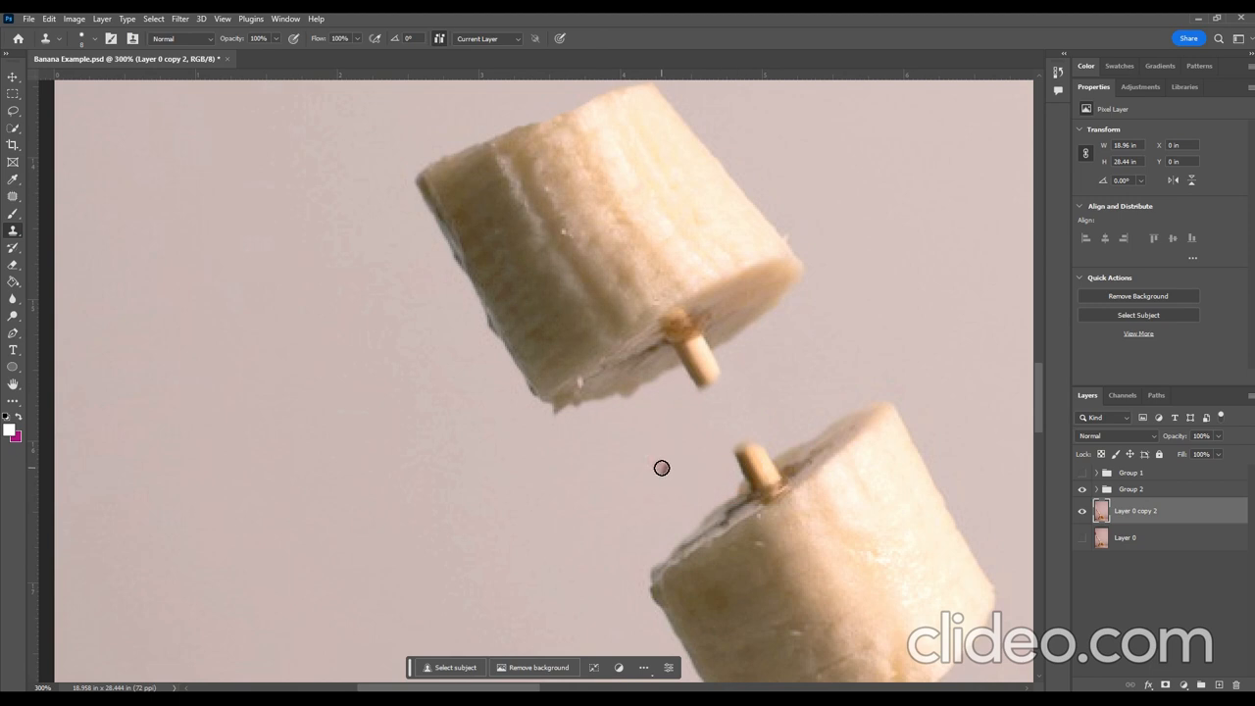
{"action": "left_click", "coordinate": [781, 324], "text": "alt"}
{"action": "mouse_move", "coordinate": [712, 361]}
{"action": "left_mouse_down"}
{"action": "mouse_move", "coordinate": [692, 373]}
{"action": "mouse_move", "coordinate": [703, 372]}
{"action": "mouse_move", "coordinate": [697, 383]}
{"action": "mouse_move", "coordinate": [686, 375]}
{"action": "mouse_move", "coordinate": [717, 364]}
{"action": "left_mouse_up"}
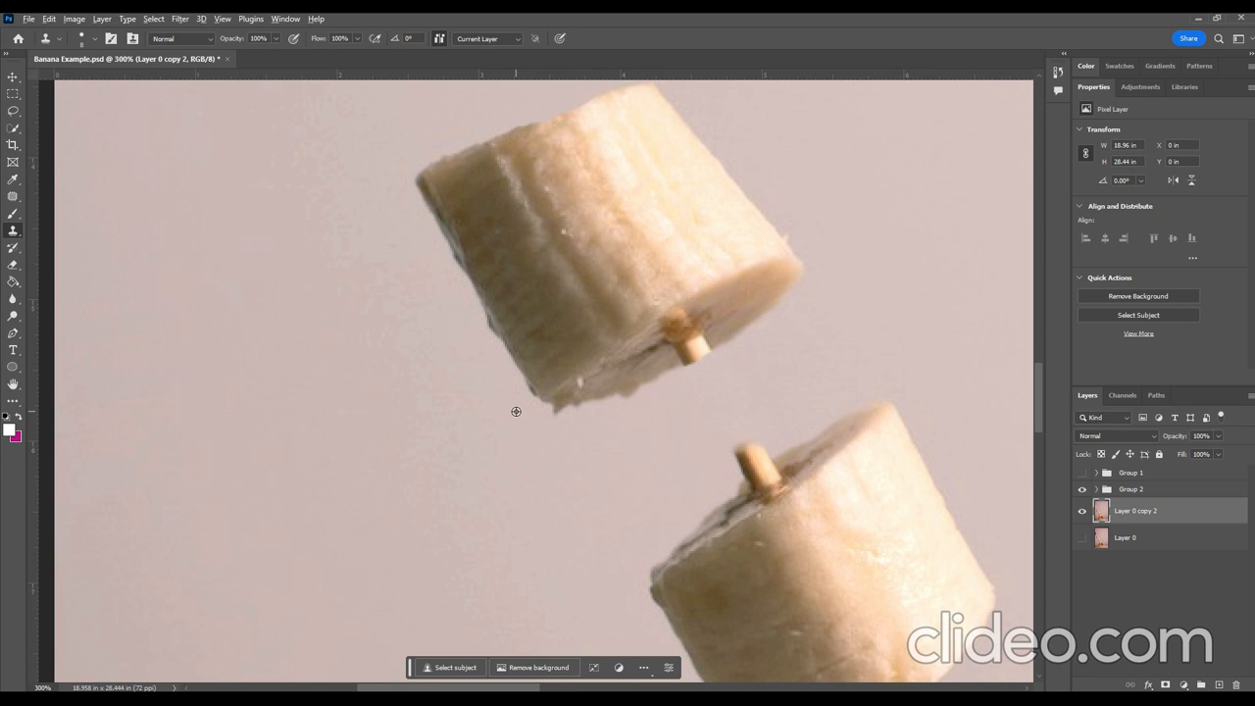
{"action": "left_click_drag", "start_coordinate": [497, 412], "coordinate": [611, 409]}
{"action": "left_click_drag", "start_coordinate": [637, 396], "coordinate": [541, 413]}
{"action": "mouse_move", "coordinate": [729, 482]}
{"action": "left_mouse_down"}
{"action": "mouse_move", "coordinate": [767, 448]}
{"action": "mouse_move", "coordinate": [739, 457]}
{"action": "mouse_move", "coordinate": [751, 440]}
{"action": "mouse_move", "coordinate": [739, 440]}
{"action": "mouse_move", "coordinate": [757, 437]}
{"action": "left_mouse_up"}
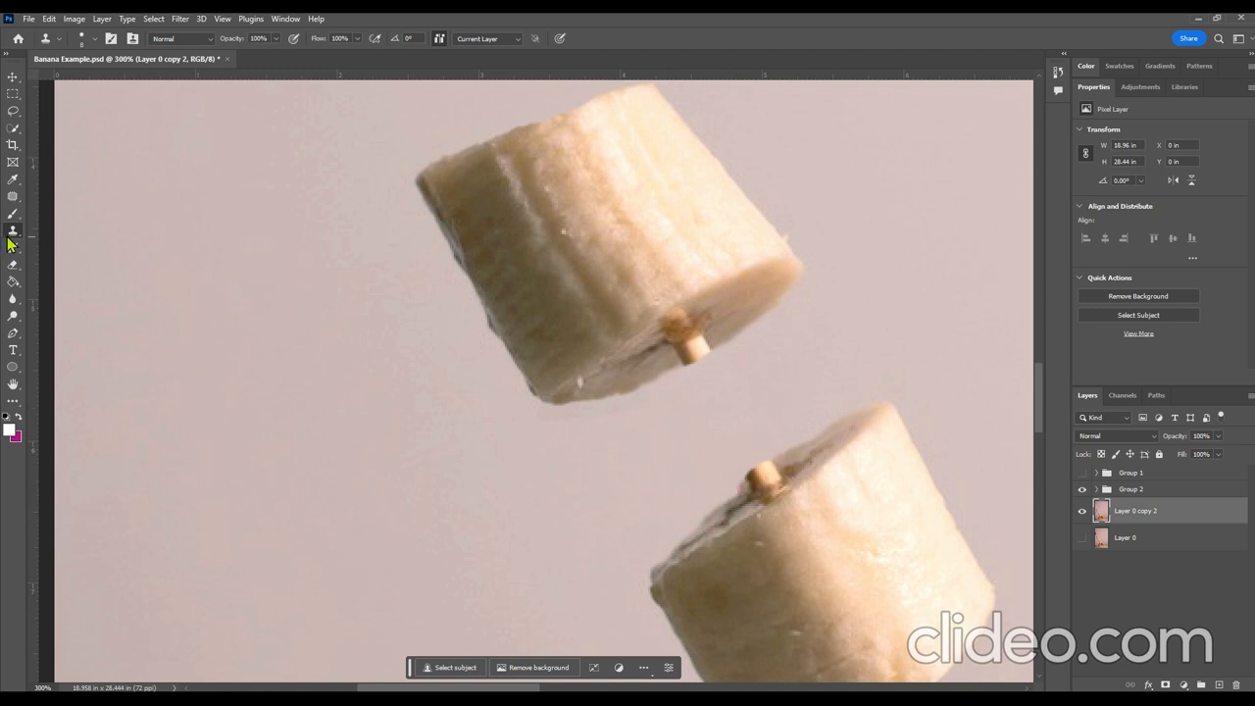
Patch the skewer stub on top of the third banana piece, and clone background over the remnant along its upper edge
{"action": "left_click", "coordinate": [13, 199]}
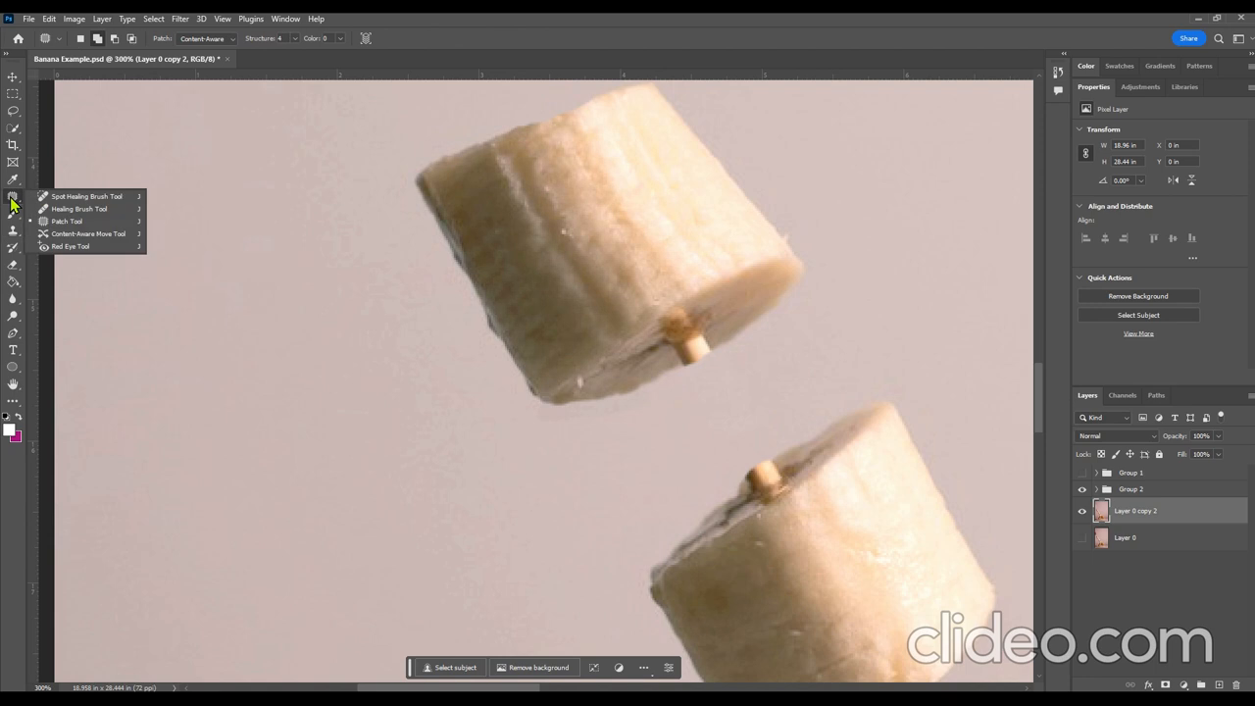
{"action": "left_click", "coordinate": [67, 221]}
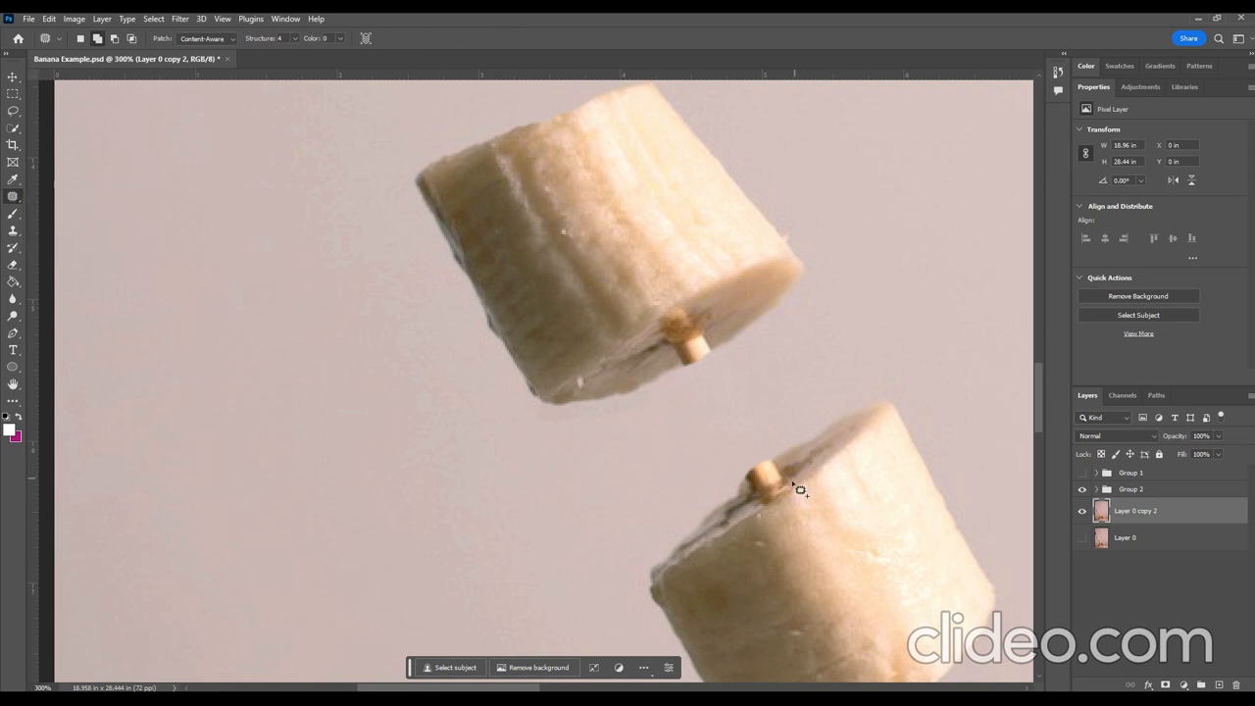
{"action": "mouse_move", "coordinate": [782, 459]}
{"action": "left_mouse_down"}
{"action": "mouse_move", "coordinate": [752, 479]}
{"action": "mouse_move", "coordinate": [757, 494]}
{"action": "mouse_move", "coordinate": [787, 486]}
{"action": "mouse_move", "coordinate": [784, 460]}
{"action": "mouse_move", "coordinate": [772, 480]}
{"action": "mouse_move", "coordinate": [808, 453]}
{"action": "left_mouse_up"}
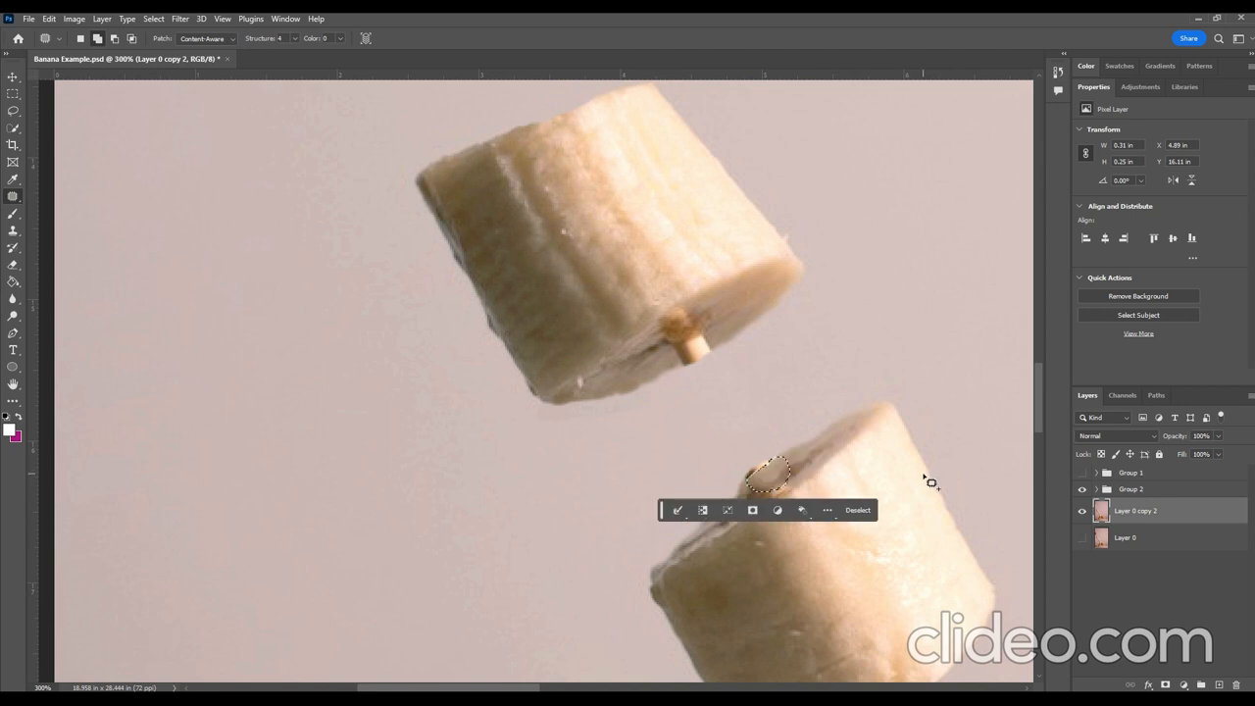
{"action": "key", "text": "ctrl+d"}
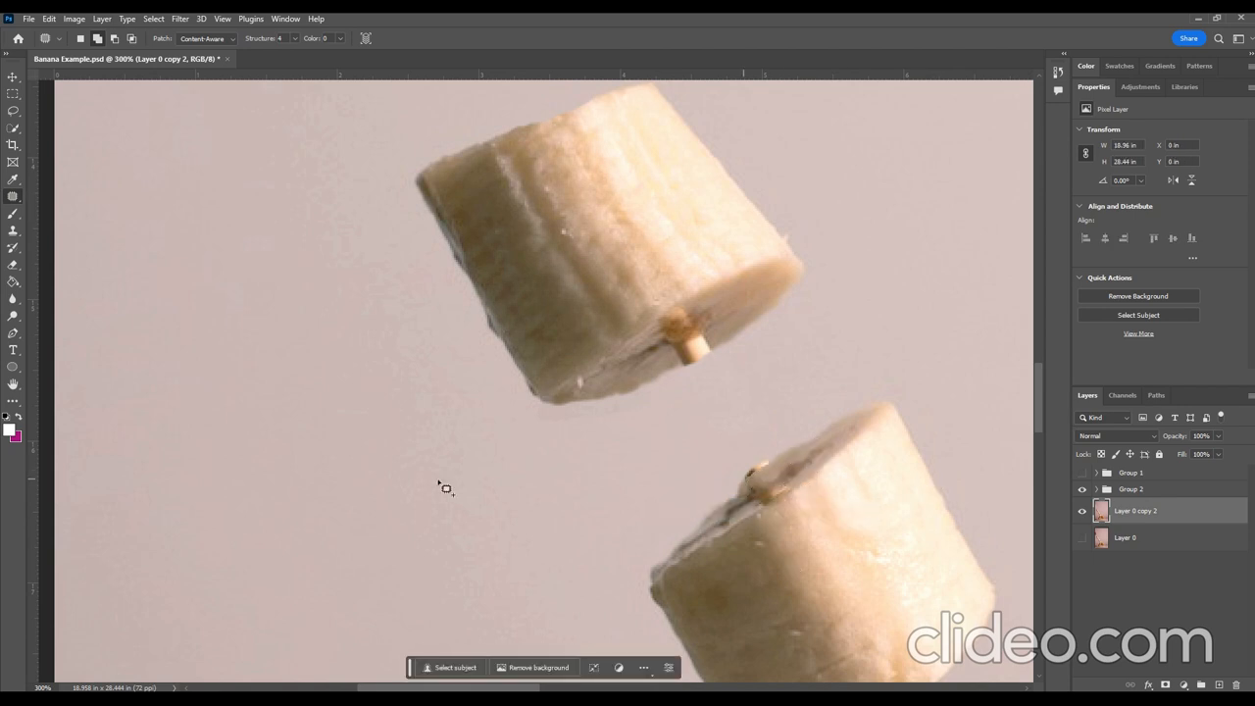
{"action": "left_click", "coordinate": [13, 231]}
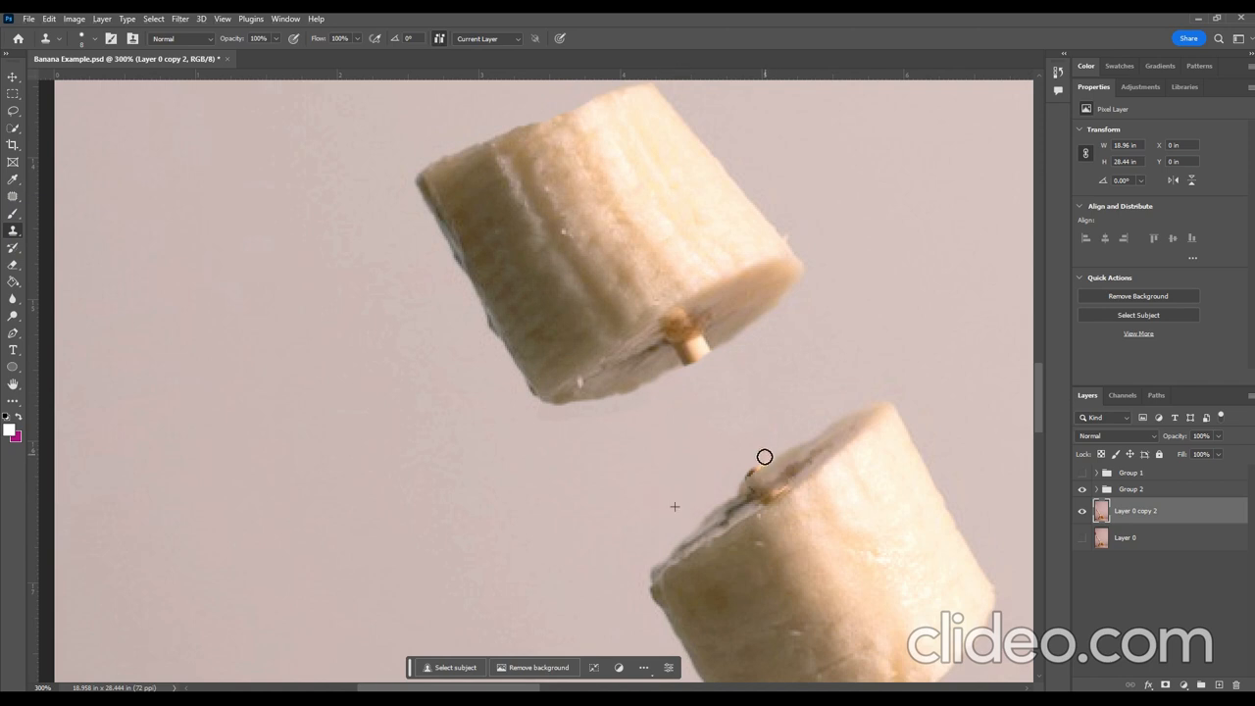
{"action": "mouse_move", "coordinate": [765, 457]}
{"action": "left_mouse_down"}
{"action": "mouse_move", "coordinate": [721, 491]}
{"action": "mouse_move", "coordinate": [758, 450]}
{"action": "left_mouse_up"}
Patch the skewer stub under the second banana piece, and clone background over the remnant along its lower edge
{"action": "left_click", "coordinate": [11, 199]}
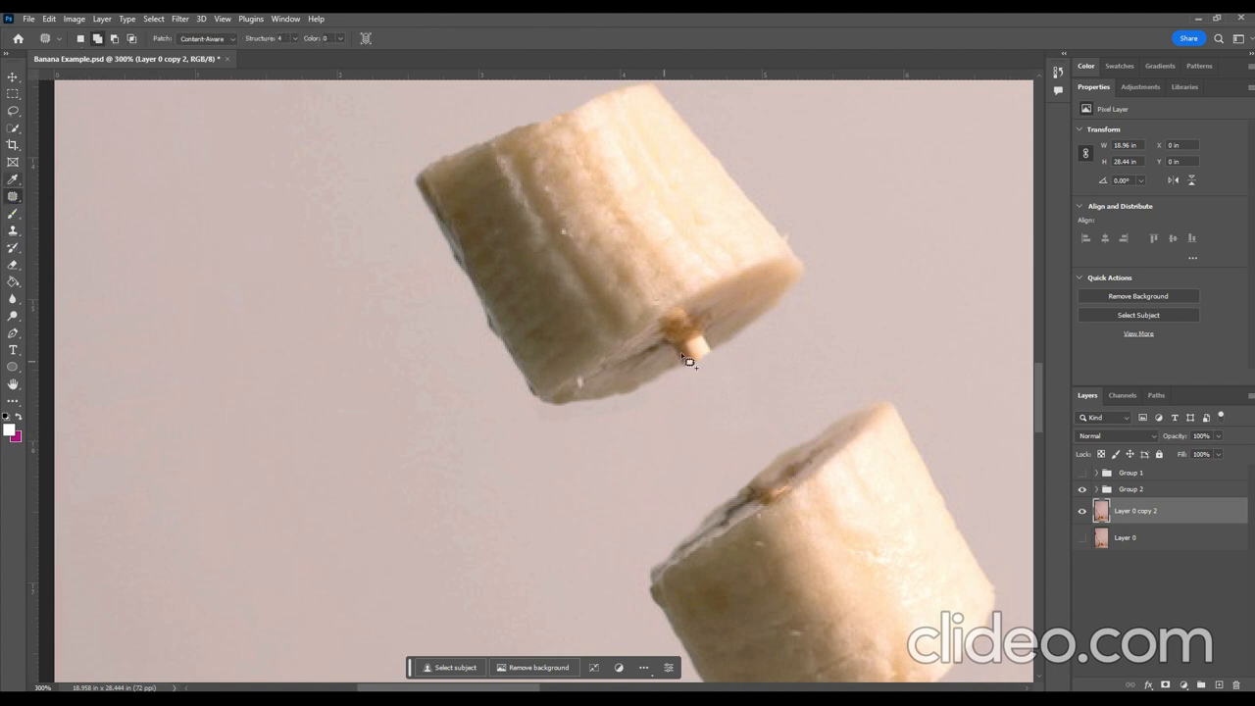
{"action": "left_click_drag", "start_coordinate": [666, 342], "coordinate": [672, 346]}
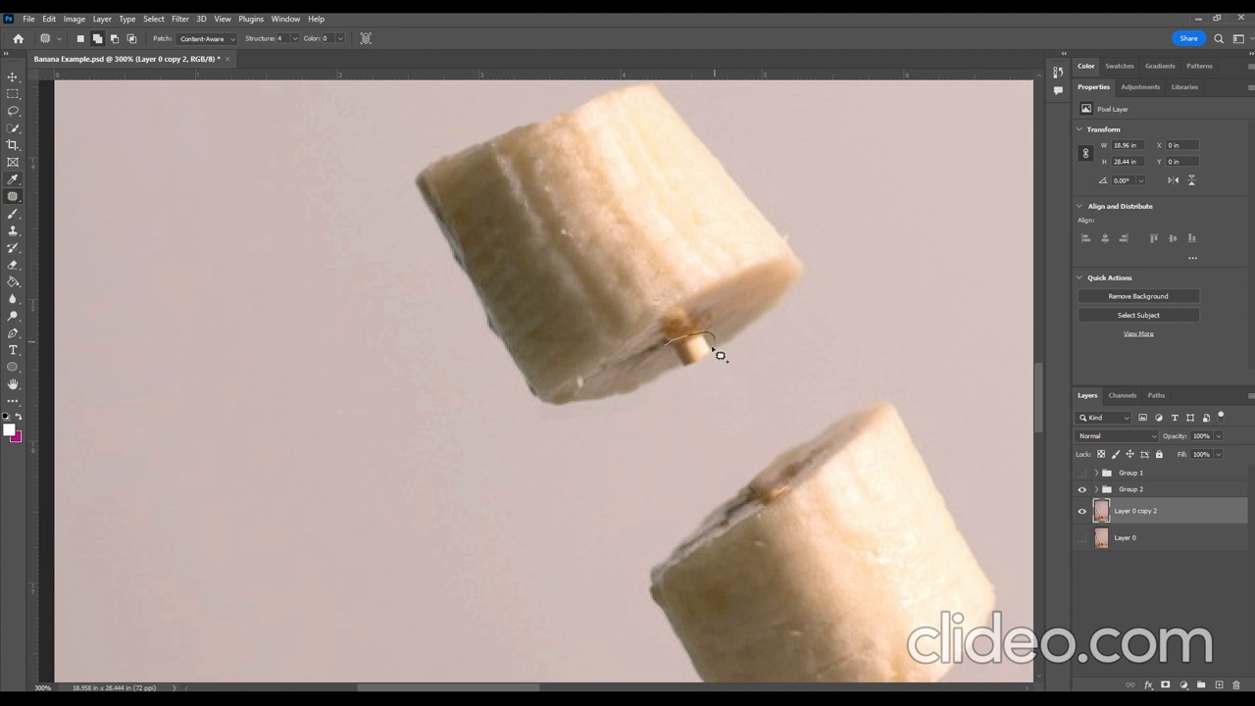
{"action": "left_click_drag", "start_coordinate": [674, 351], "coordinate": [741, 311]}
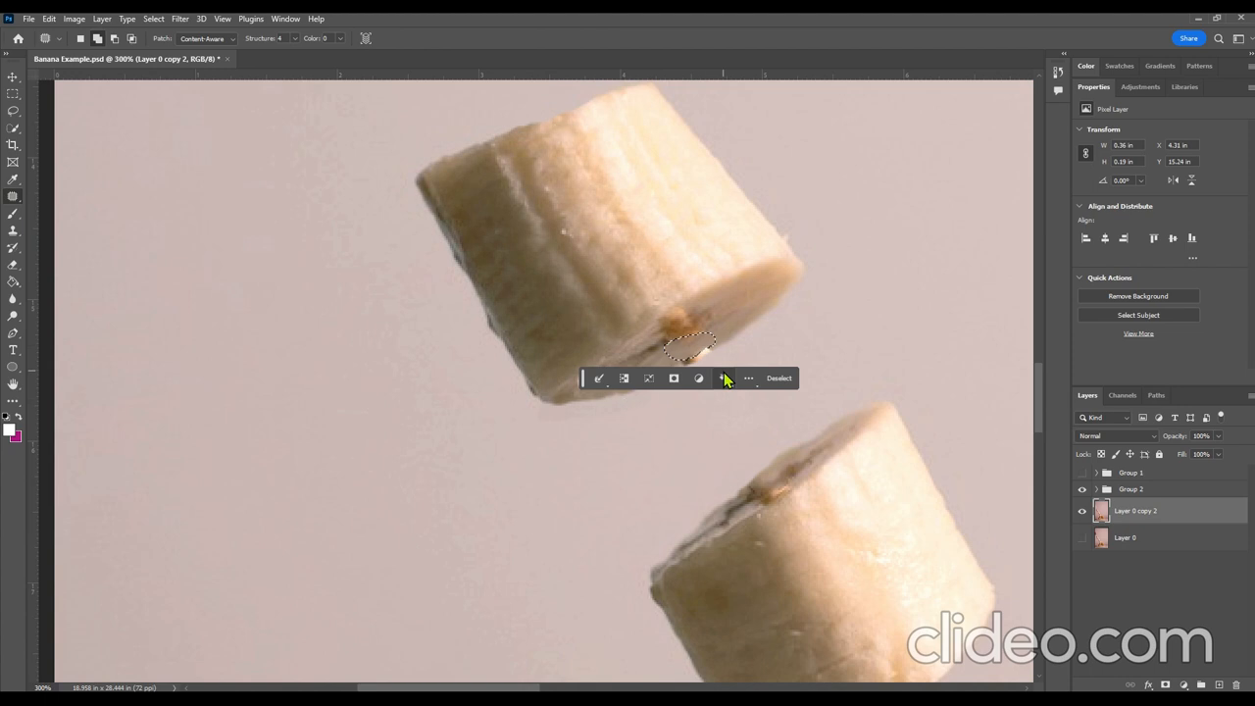
{"action": "key", "text": "ctrl+d"}
{"action": "left_click", "coordinate": [12, 231]}
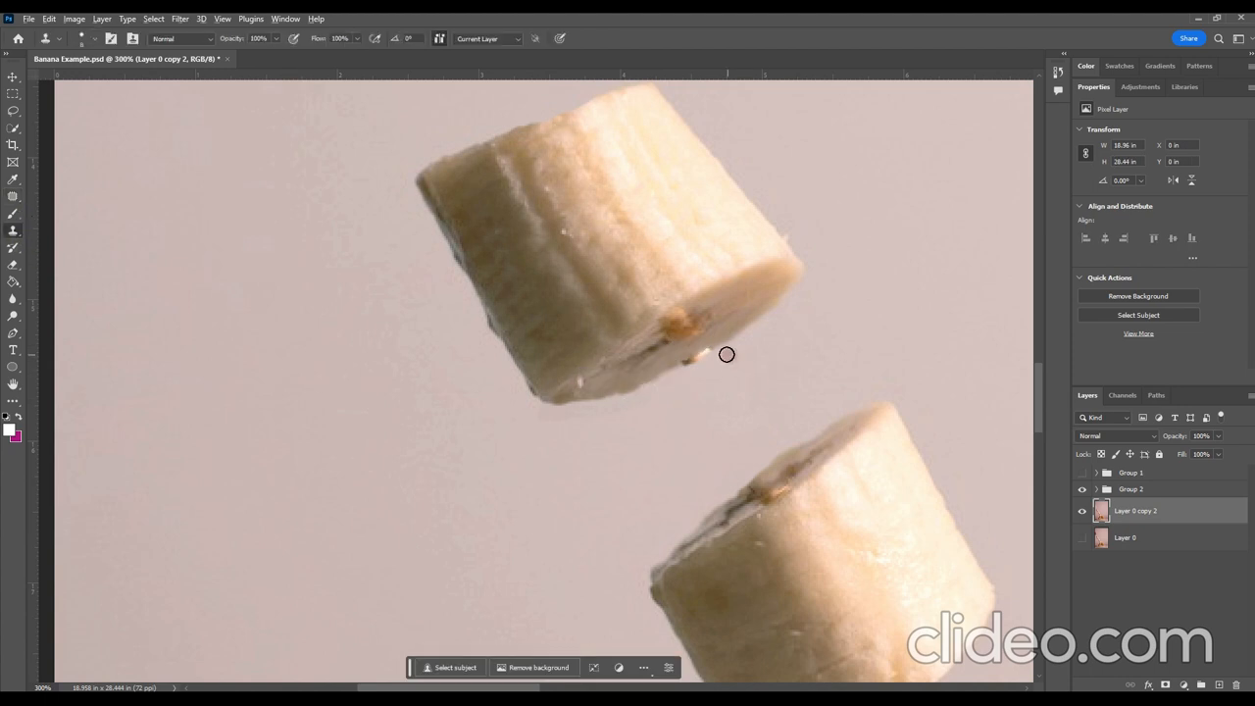
{"action": "mouse_move", "coordinate": [716, 355]}
{"action": "left_mouse_down"}
{"action": "mouse_move", "coordinate": [684, 371]}
{"action": "mouse_move", "coordinate": [721, 357]}
{"action": "left_mouse_up"}
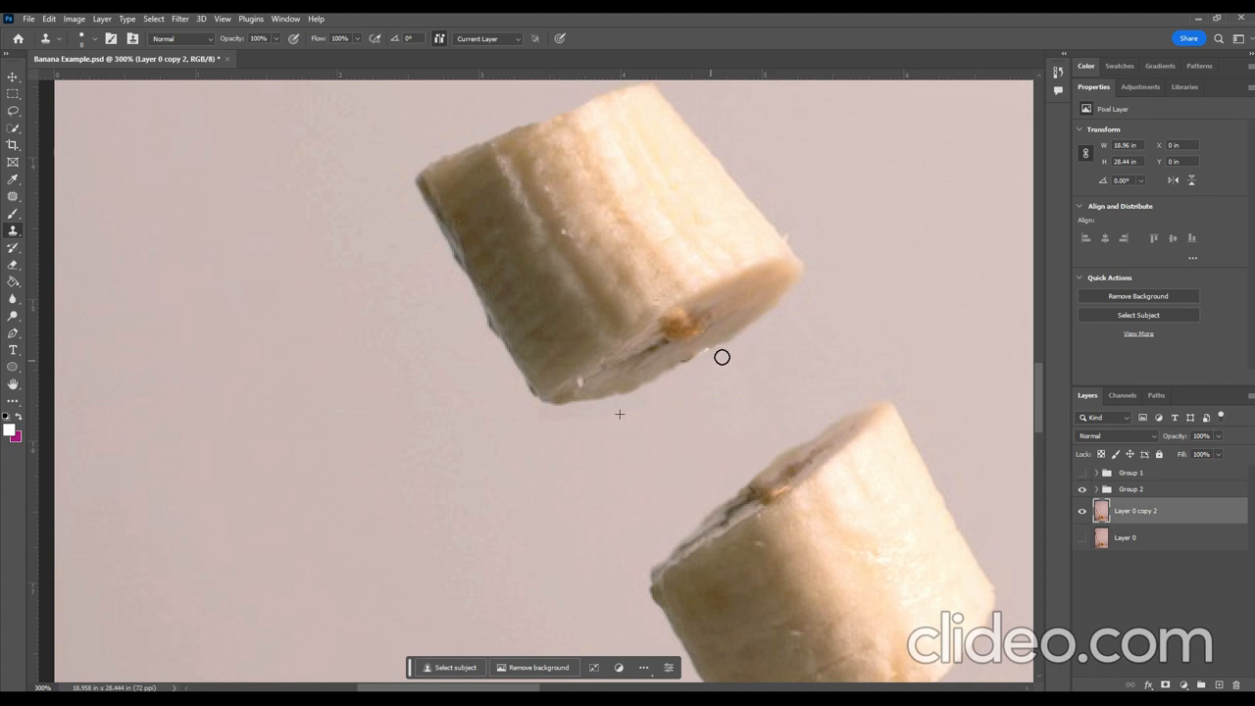
Heal the brown skewer hole on the underside of the second banana piece with the Spot Healing Brush
{"action": "left_click", "coordinate": [12, 214]}
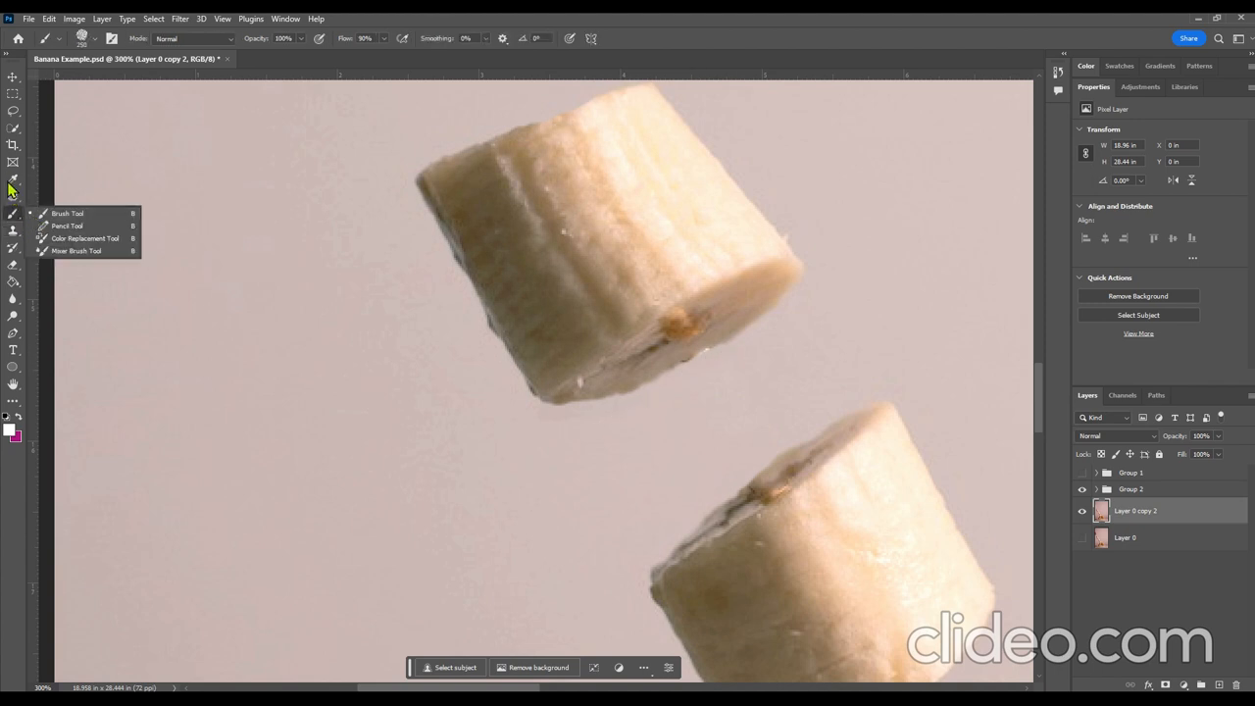
{"action": "left_click", "coordinate": [13, 196]}
{"action": "left_click", "coordinate": [78, 194]}
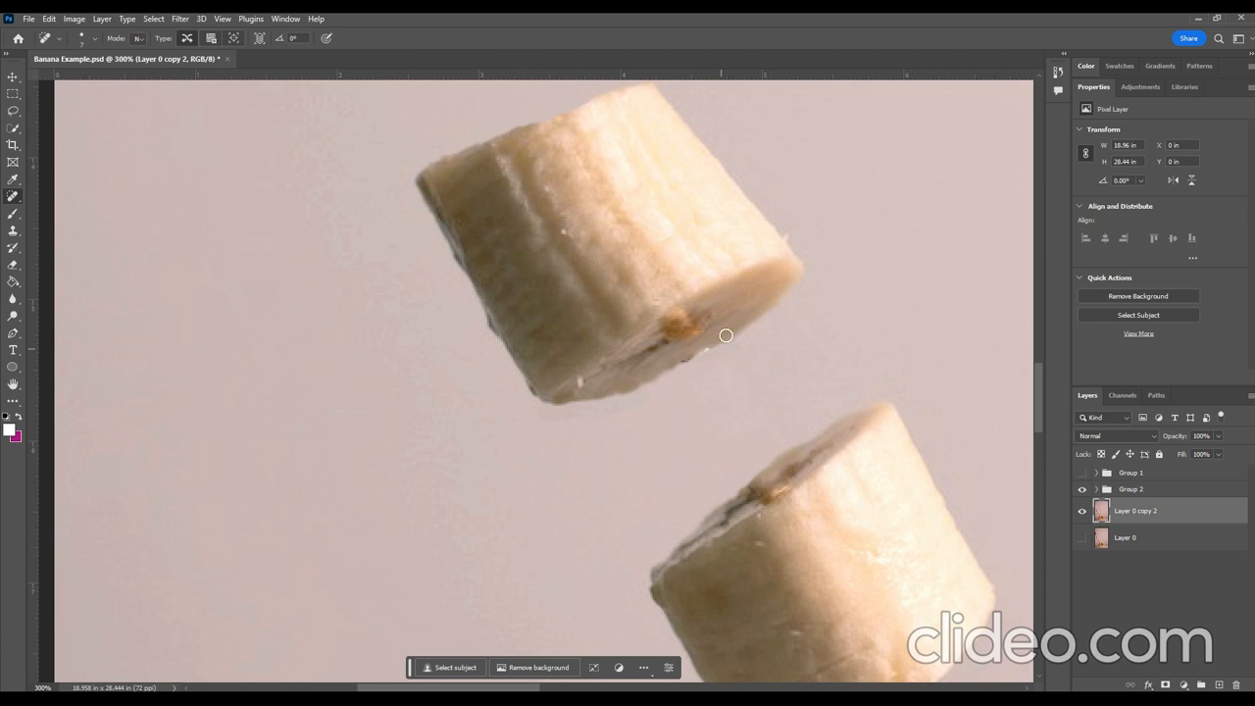
{"action": "mouse_move", "coordinate": [682, 328]}
{"action": "left_mouse_down"}
{"action": "mouse_move", "coordinate": [670, 321]}
{"action": "mouse_move", "coordinate": [728, 341]}
{"action": "mouse_move", "coordinate": [698, 315]}
{"action": "left_mouse_up"}
Patch out the lower part of the skewer leg beneath the banana peel, including its contact shadow, with clean tabletop
{"action": "scroll", "coordinate": [842, 551], "scroll_direction": "down", "scroll_amount": 5}
{"action": "scroll", "coordinate": [849, 557], "scroll_direction": "down", "scroll_amount": 5}
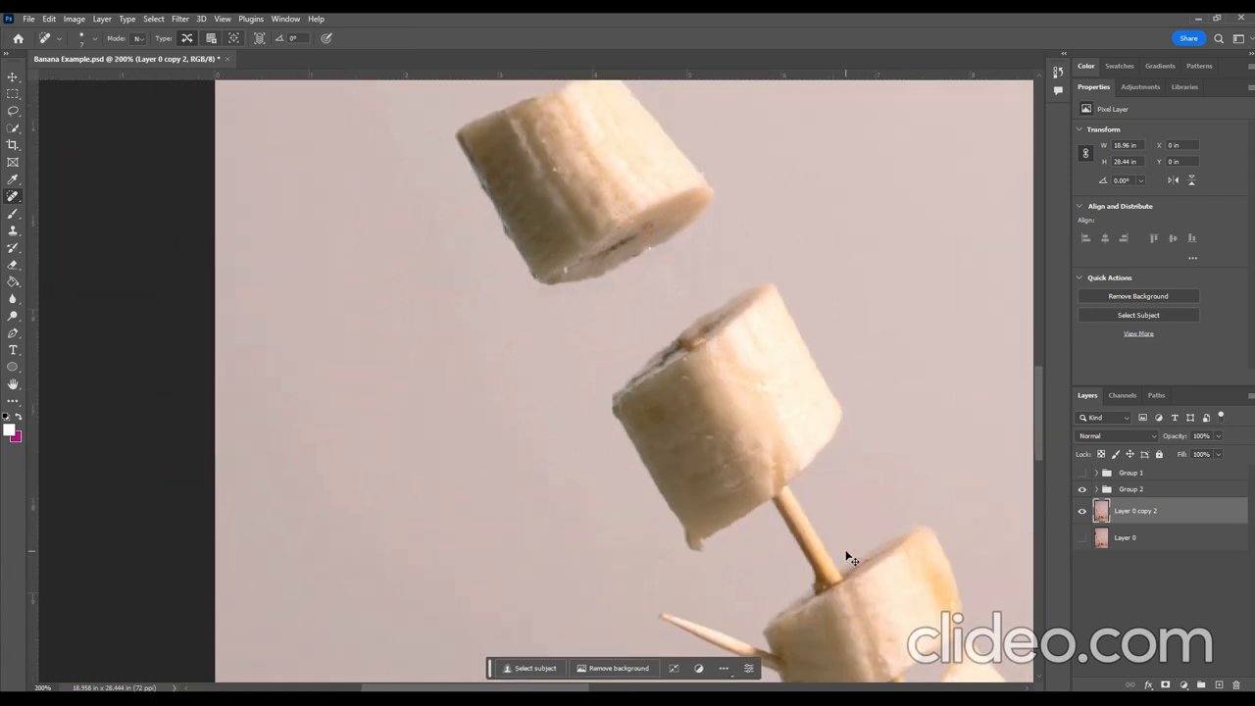
{"action": "scroll", "coordinate": [768, 382], "scroll_direction": "down", "scroll_amount": 7}
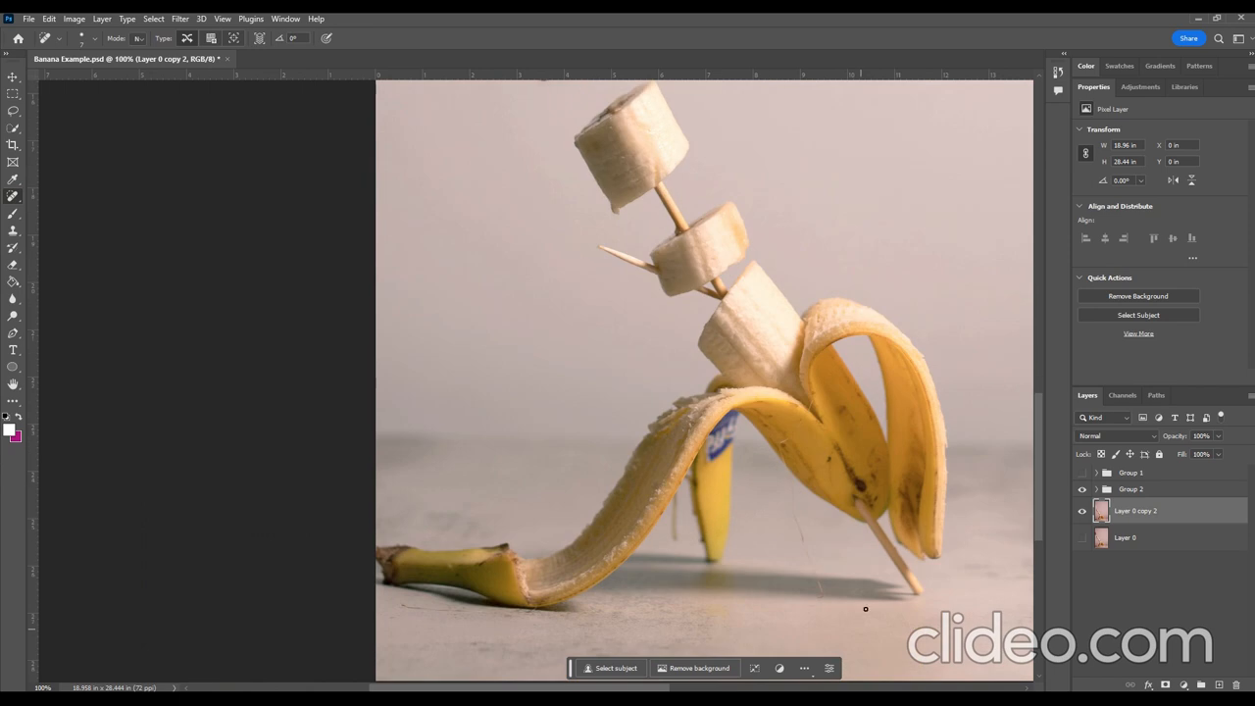
{"action": "scroll", "coordinate": [781, 575], "scroll_direction": "right", "scroll_amount": 3}
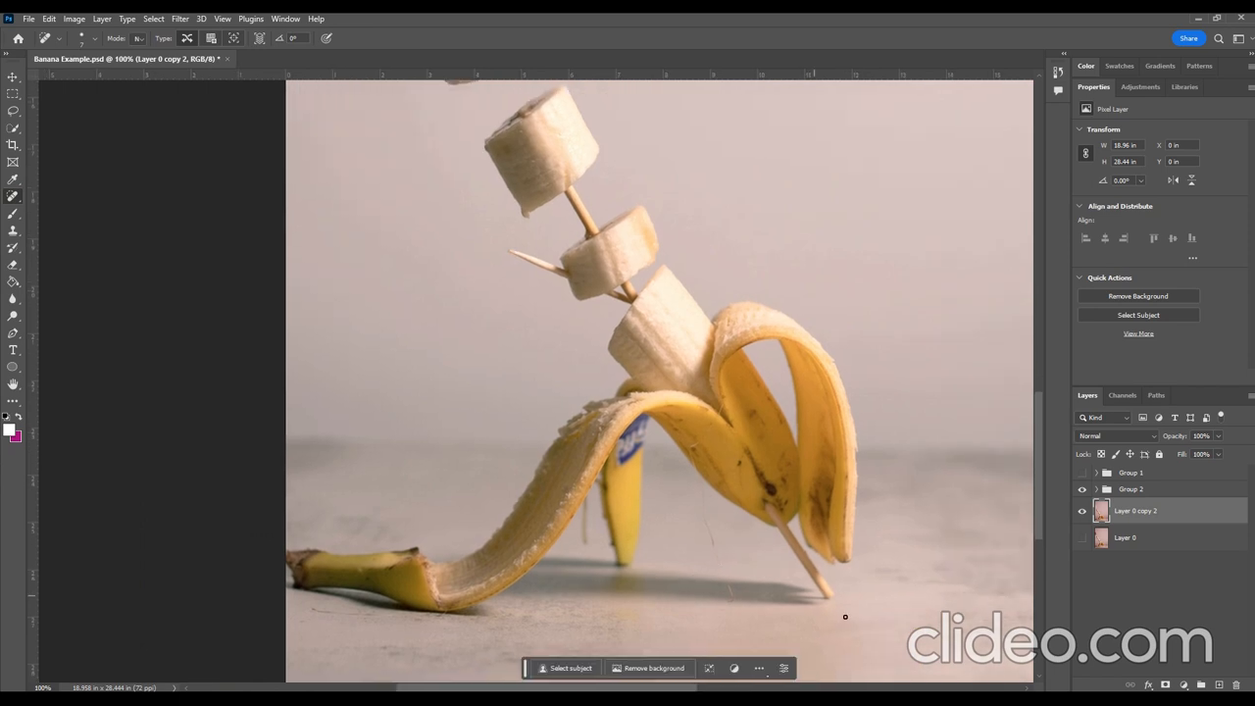
{"action": "key", "text": "ctrl+plus"}
{"action": "key", "text": "ctrl+plus"}
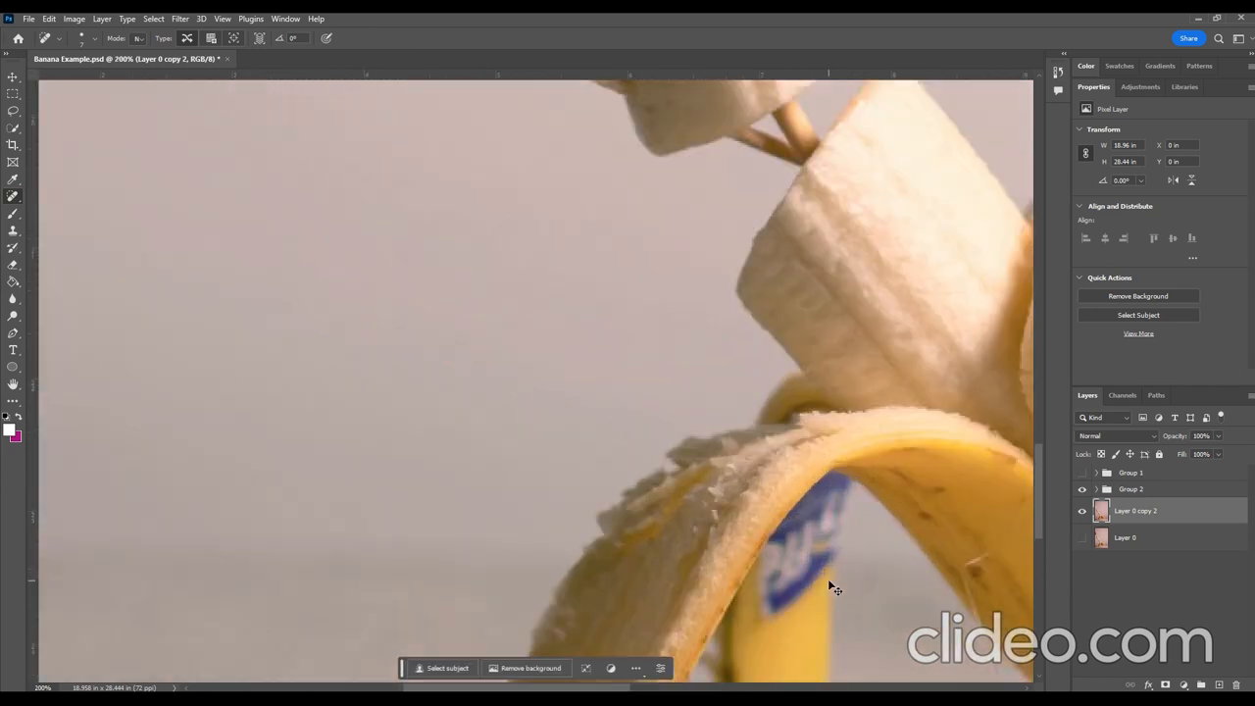
{"action": "left_click_drag", "start_coordinate": [736, 529], "coordinate": [422, 295]}
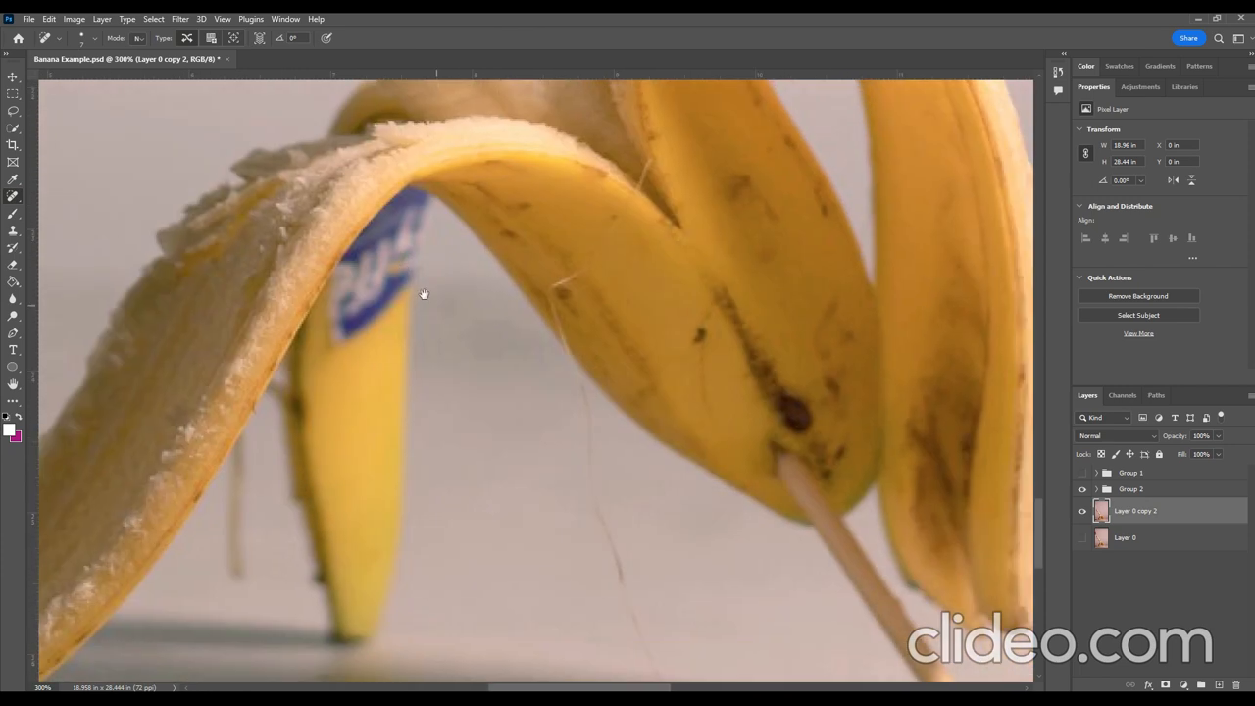
{"action": "left_click_drag", "start_coordinate": [917, 633], "coordinate": [820, 523]}
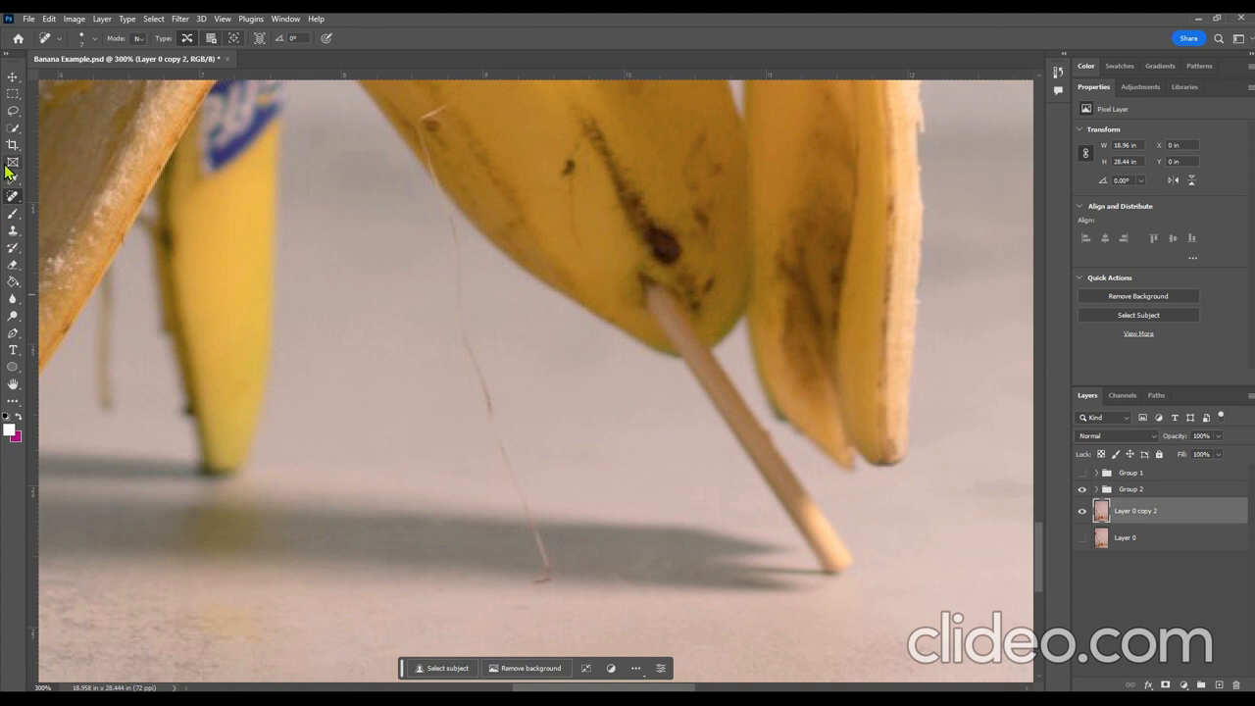
{"action": "left_click", "coordinate": [13, 197]}
{"action": "left_click", "coordinate": [66, 221]}
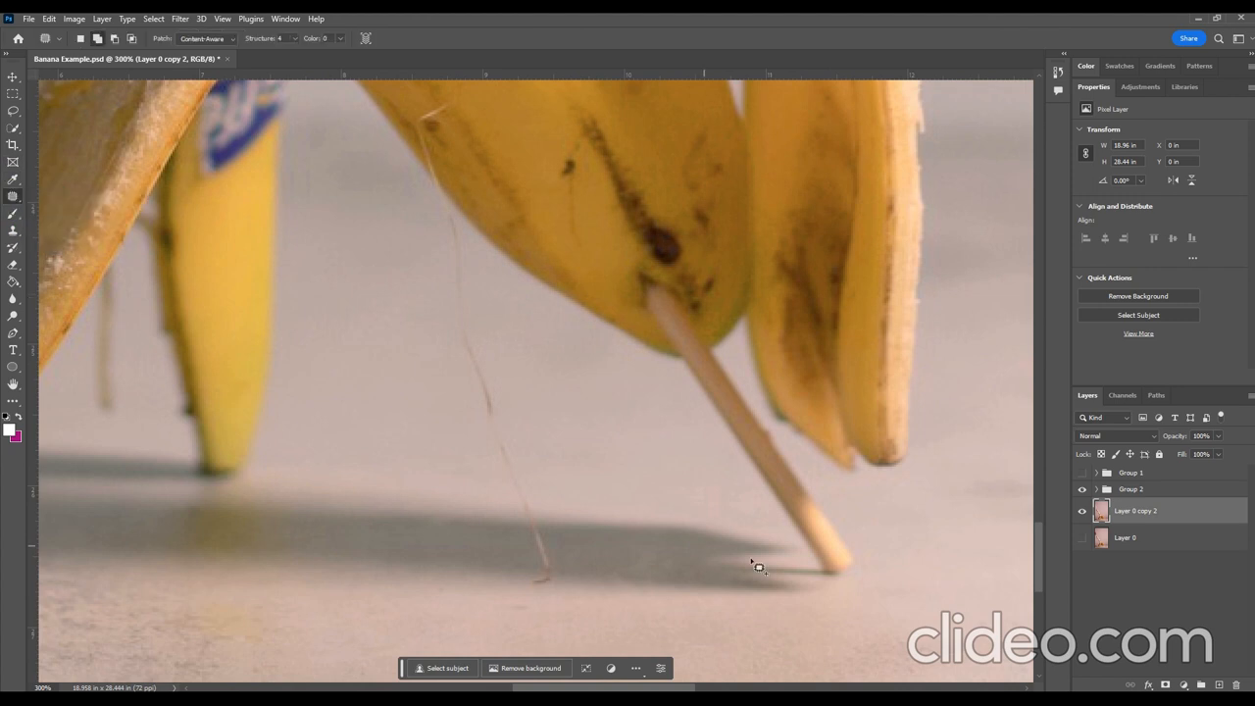
{"action": "mouse_move", "coordinate": [763, 568]}
{"action": "left_mouse_down"}
{"action": "mouse_move", "coordinate": [751, 575]}
{"action": "mouse_move", "coordinate": [835, 590]}
{"action": "left_mouse_up"}
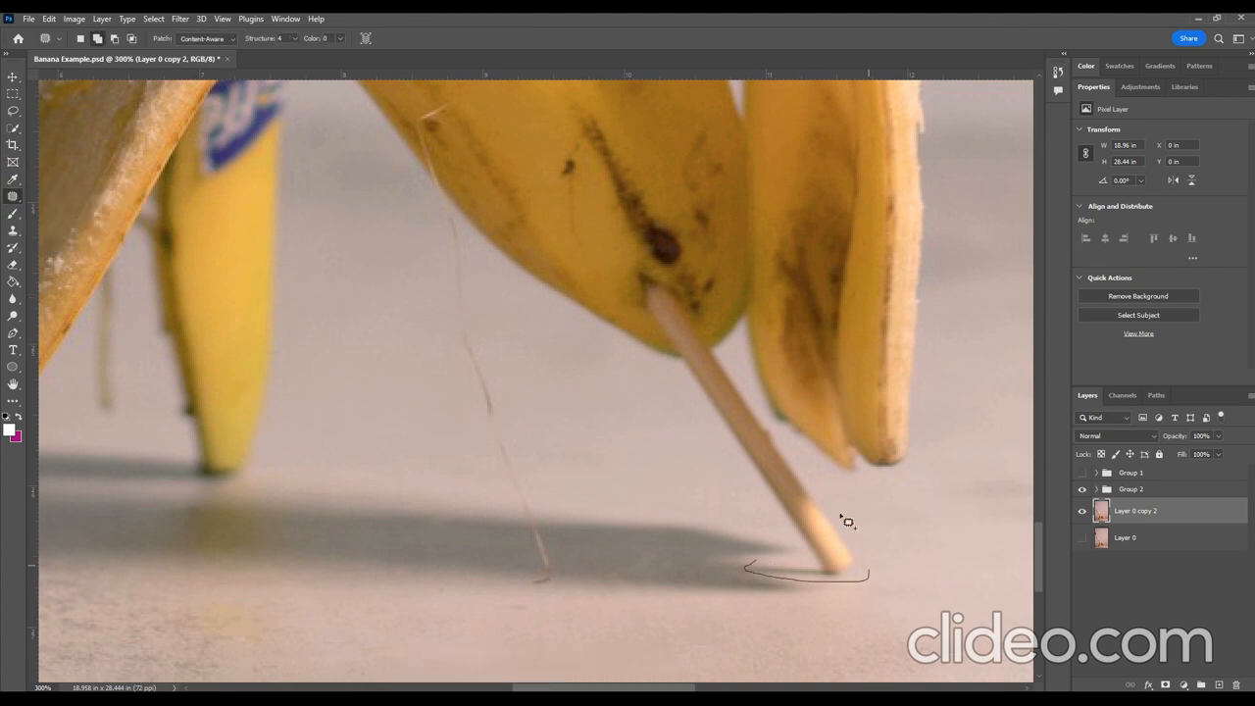
{"action": "mouse_move", "coordinate": [848, 522]}
{"action": "left_mouse_down"}
{"action": "mouse_move", "coordinate": [745, 421]}
{"action": "mouse_move", "coordinate": [704, 407]}
{"action": "mouse_move", "coordinate": [724, 482]}
{"action": "mouse_move", "coordinate": [819, 560]}
{"action": "mouse_move", "coordinate": [748, 565]}
{"action": "mouse_move", "coordinate": [823, 566]}
{"action": "left_mouse_up"}
{"action": "mouse_move", "coordinate": [824, 565]}
{"action": "left_mouse_down"}
{"action": "mouse_move", "coordinate": [905, 559]}
{"action": "mouse_move", "coordinate": [929, 629]}
{"action": "mouse_move", "coordinate": [994, 624]}
{"action": "mouse_move", "coordinate": [996, 647]}
{"action": "left_mouse_up"}
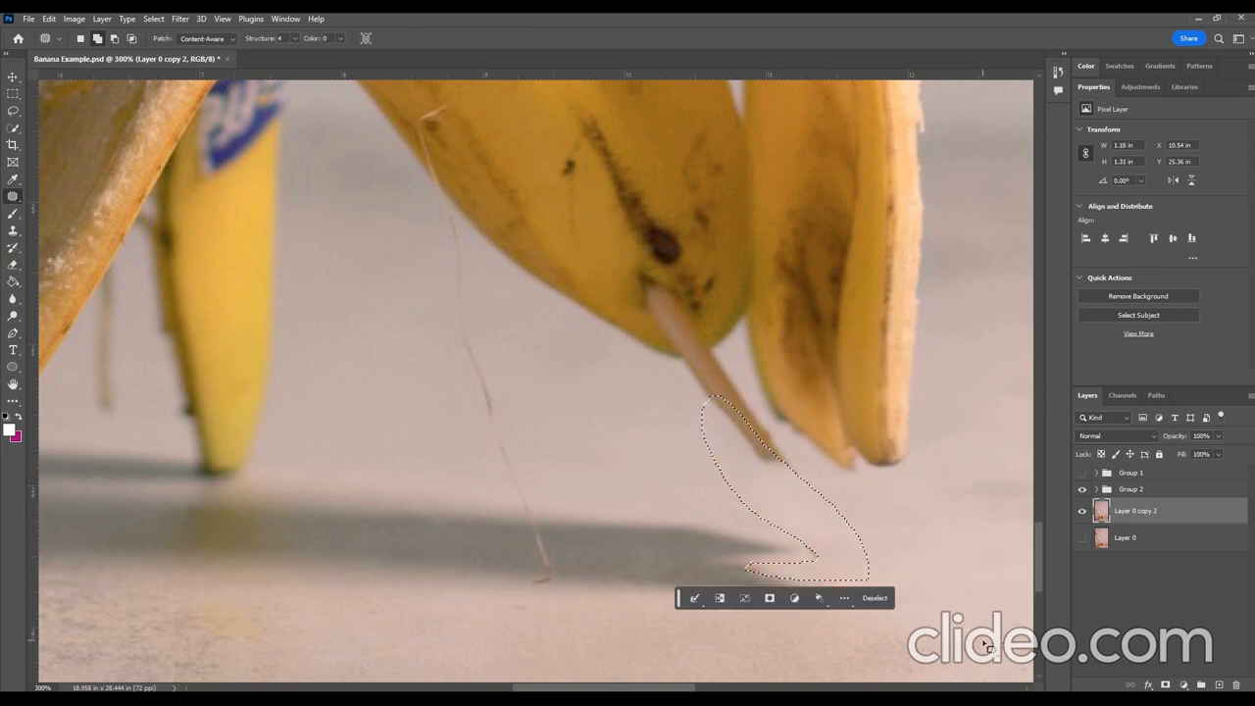
Clear the patch selection around the skewer leg and turn on the visibility of Group 1
{"action": "key", "text": "ctrl+d"}
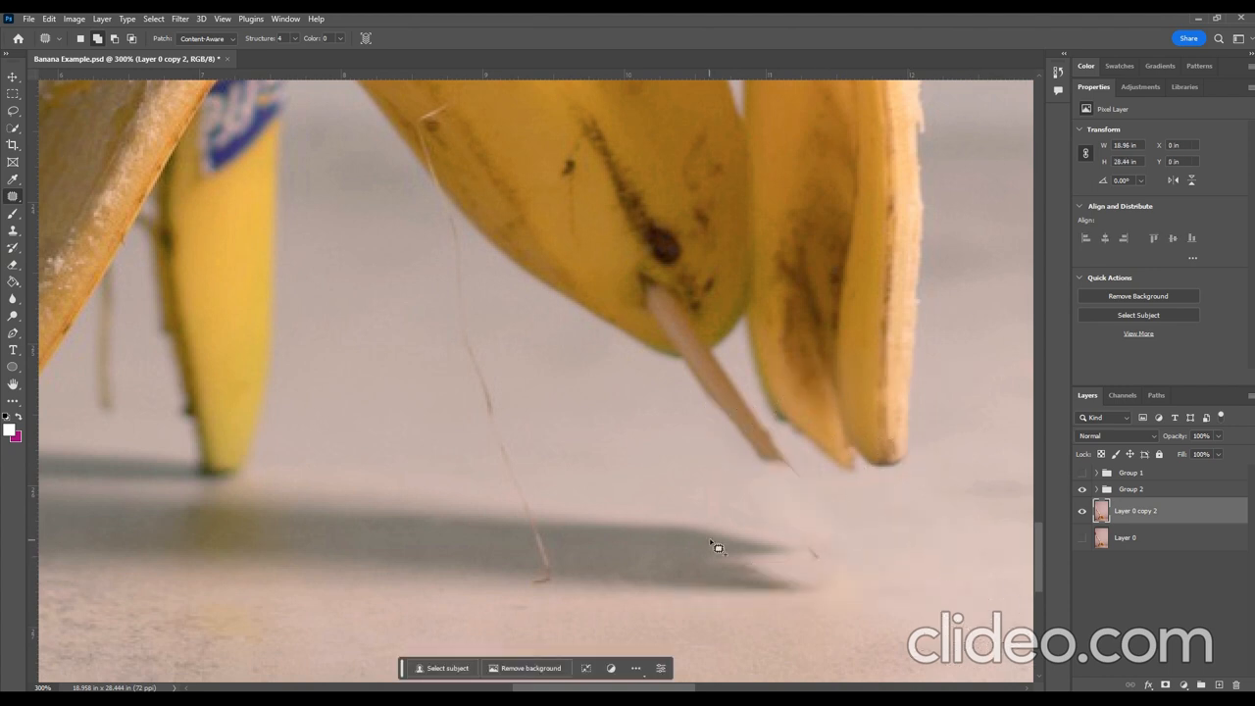
{"action": "key", "text": "ctrl+minus"}
{"action": "key", "text": "ctrl+minus"}
{"action": "key", "text": "ctrl+minus"}
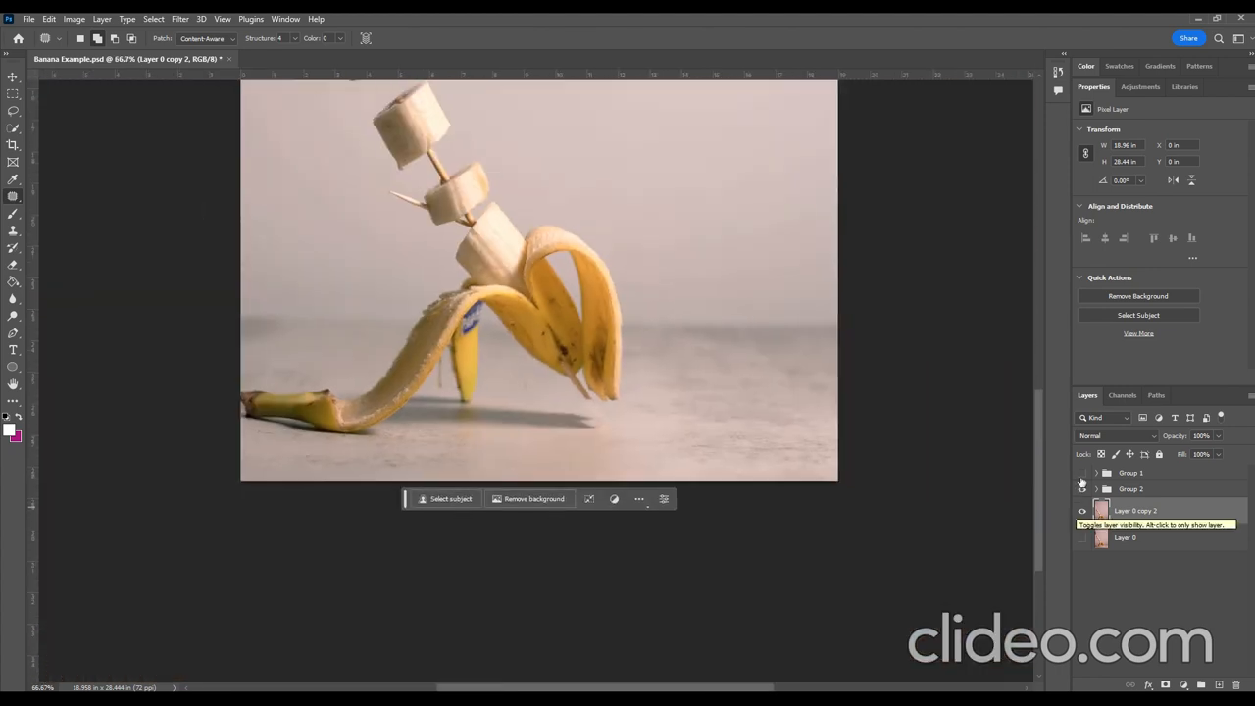
{"action": "left_click_drag", "start_coordinate": [1082, 473], "coordinate": [1083, 489]}
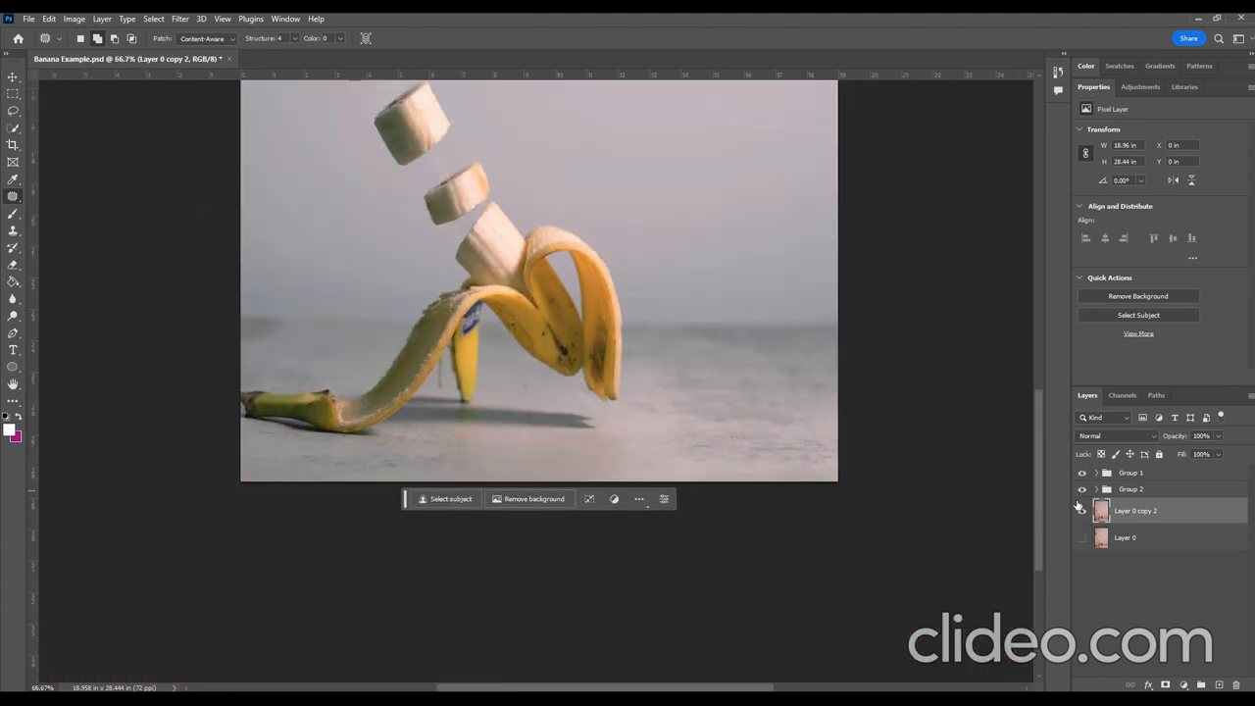
Examine the whole retouched photo, from the banana peel and its shadow up to the empty background
{"action": "key", "text": "ctrl+minus"}
{"action": "scroll", "coordinate": [729, 451], "scroll_direction": "up", "scroll_amount": 3}
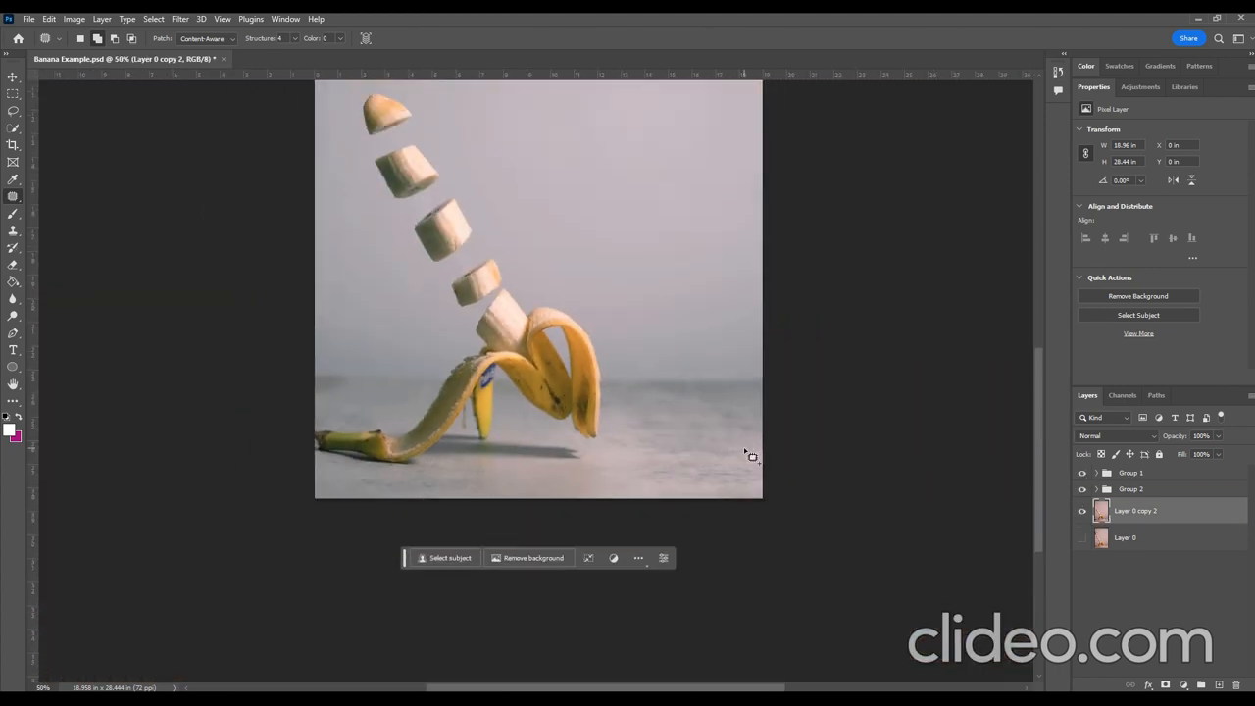
{"action": "scroll", "coordinate": [750, 455], "scroll_direction": "up", "scroll_amount": 2}
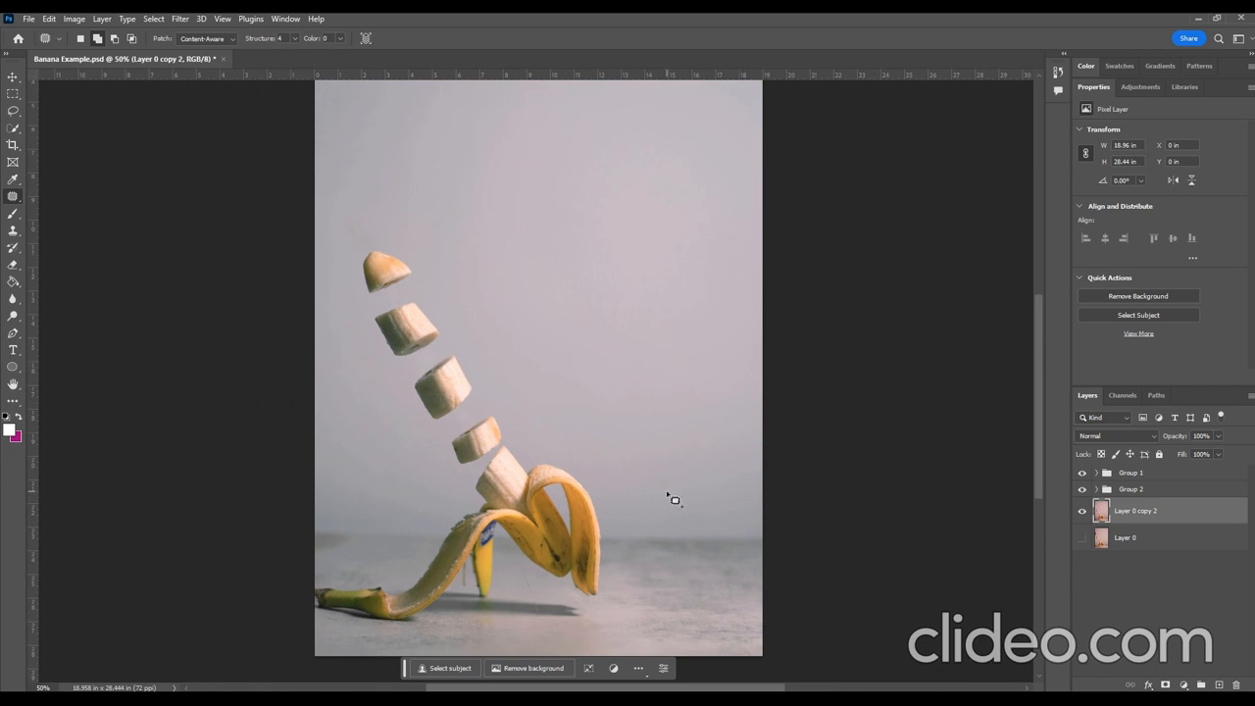
{"action": "scroll", "coordinate": [673, 499], "scroll_direction": "up", "scroll_amount": 1}
{"action": "scroll", "coordinate": [865, 487], "scroll_direction": "up", "scroll_amount": 5}
{"action": "scroll", "coordinate": [871, 493], "scroll_direction": "down", "scroll_amount": 2}
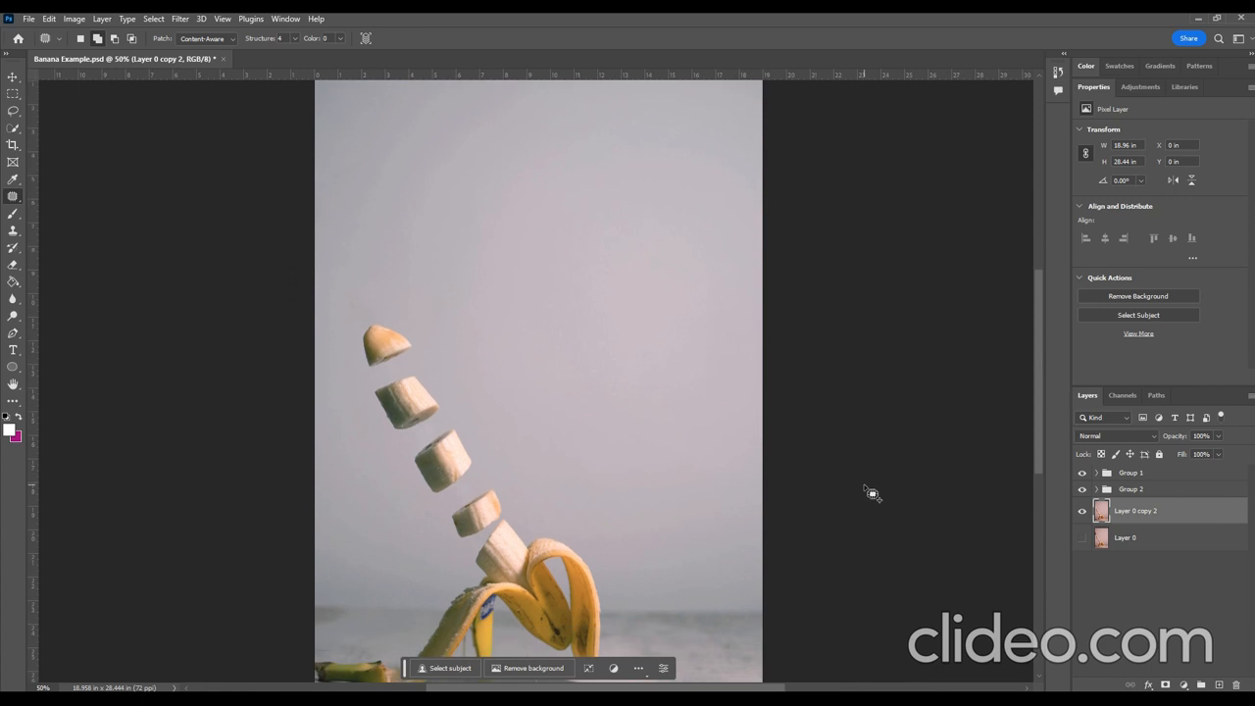
{"action": "key", "text": "ctrl+minus"}
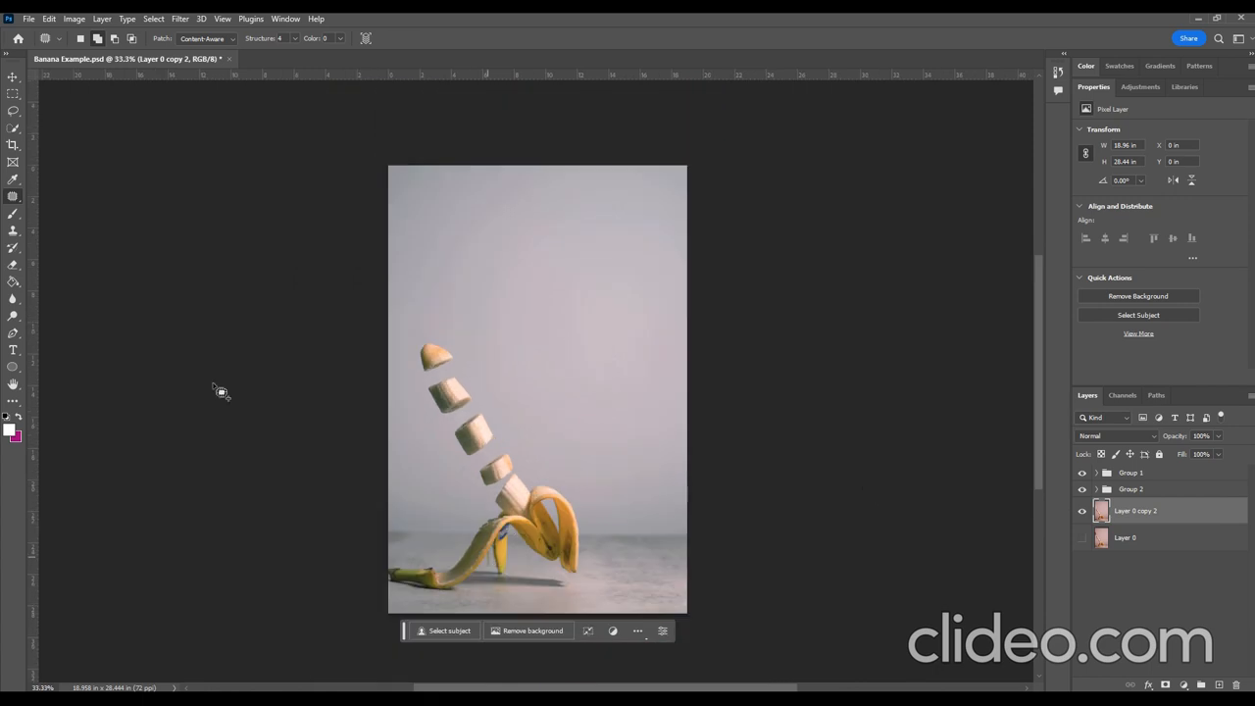
Crop the photo at a 2 : 3 (4 : 6) ratio to about 12.94 × 19.42 in around the banana, trimming empty background above and beside it
{"action": "left_click", "coordinate": [13, 144]}
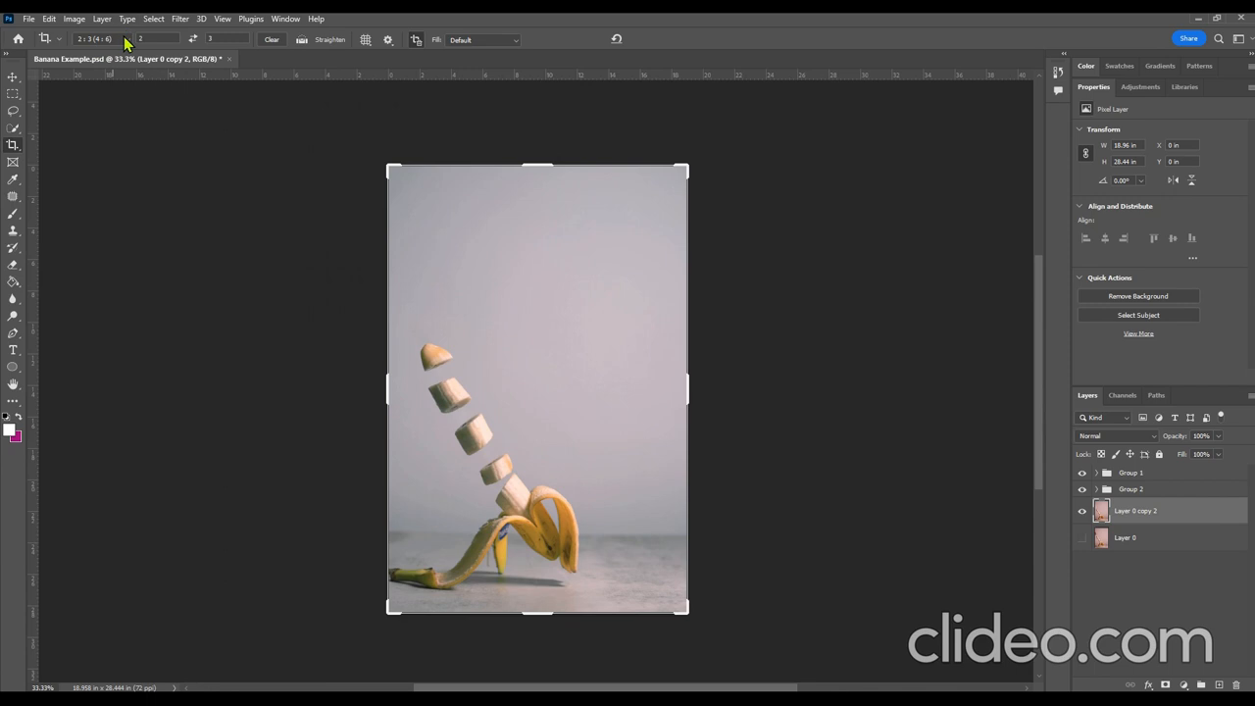
{"action": "left_click", "coordinate": [126, 39]}
{"action": "left_click", "coordinate": [113, 127]}
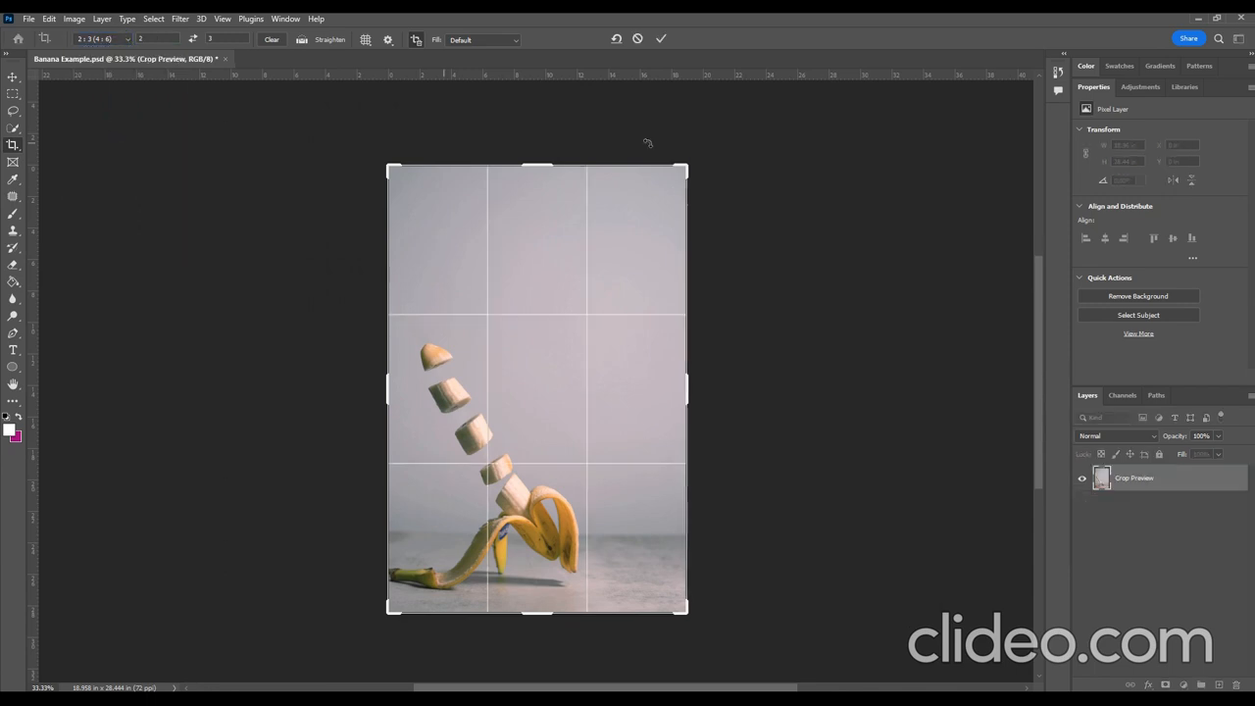
{"action": "left_click_drag", "start_coordinate": [679, 169], "coordinate": [592, 209]}
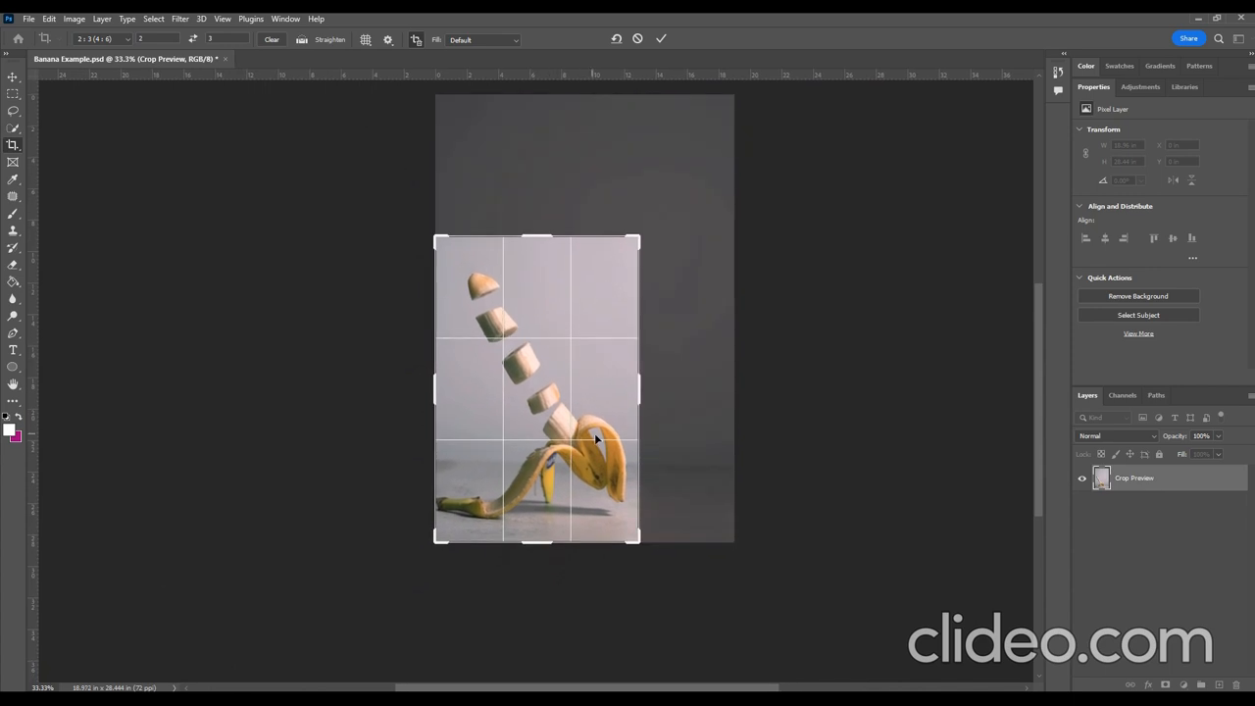
{"action": "left_click", "coordinate": [661, 41]}
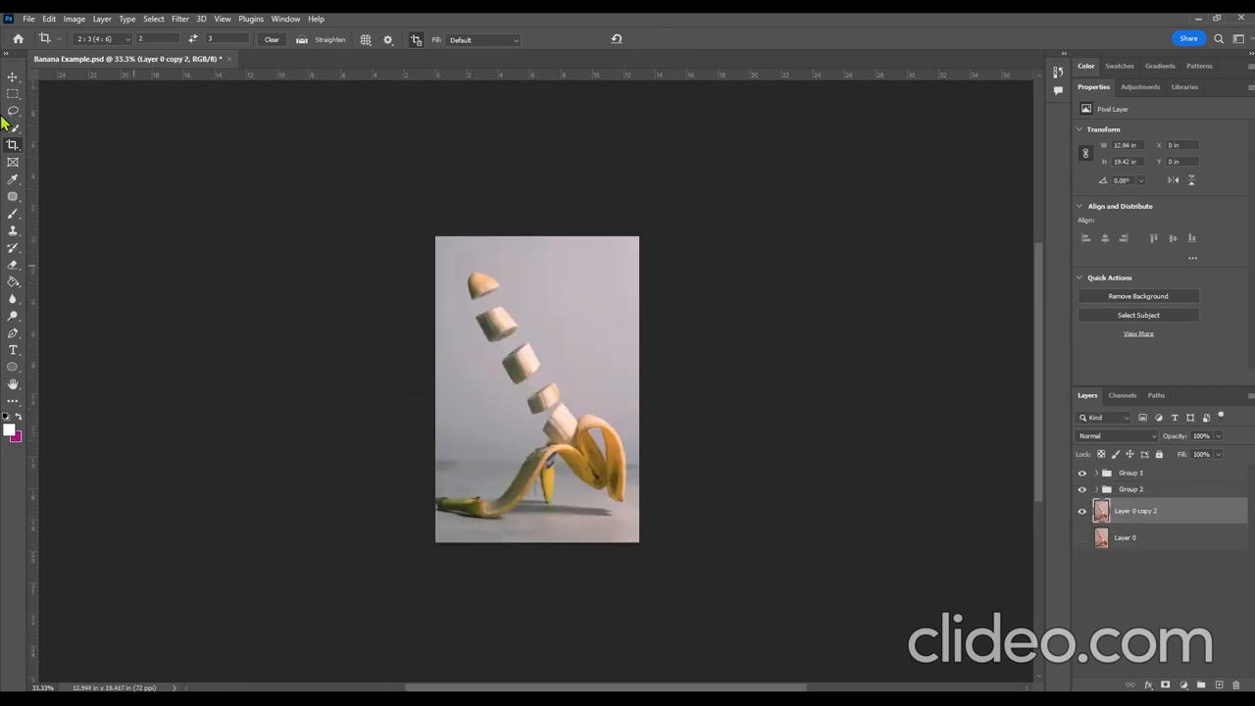
Start saving the document under a new name, and create and open a folder named Advanced Digital Photo in the school district's OneDrive
{"action": "left_click", "coordinate": [30, 19]}
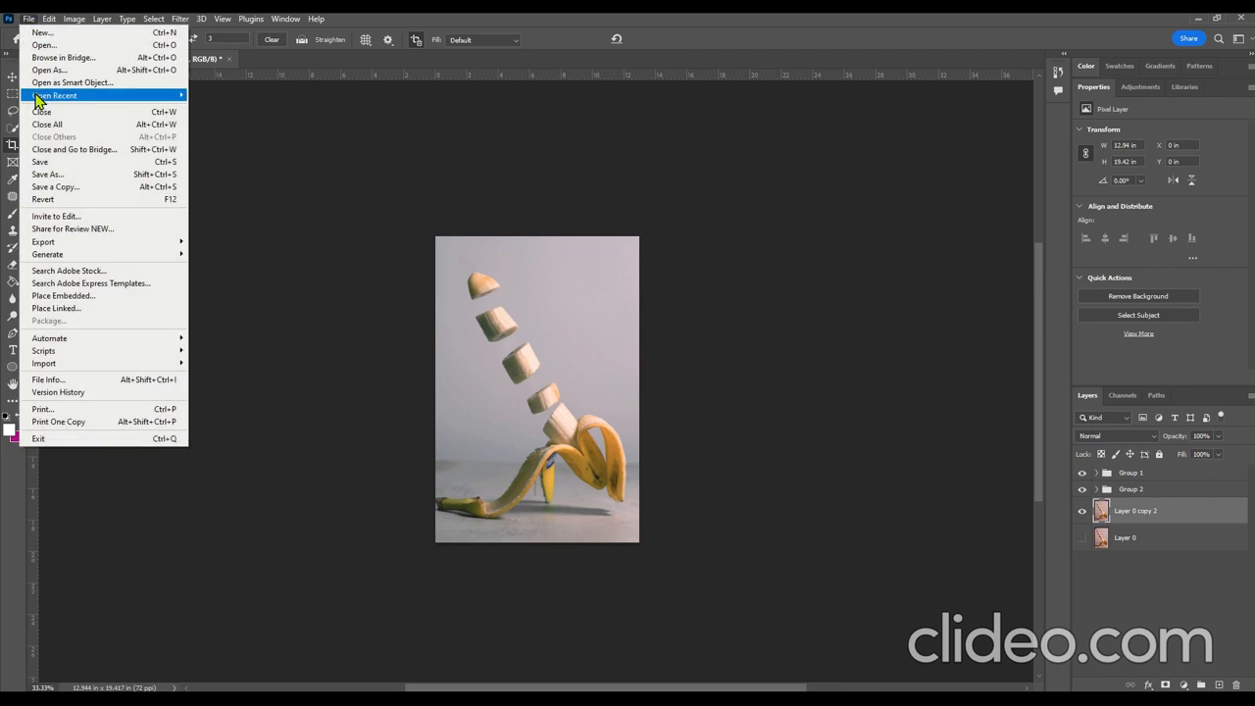
{"action": "left_click", "coordinate": [55, 176]}
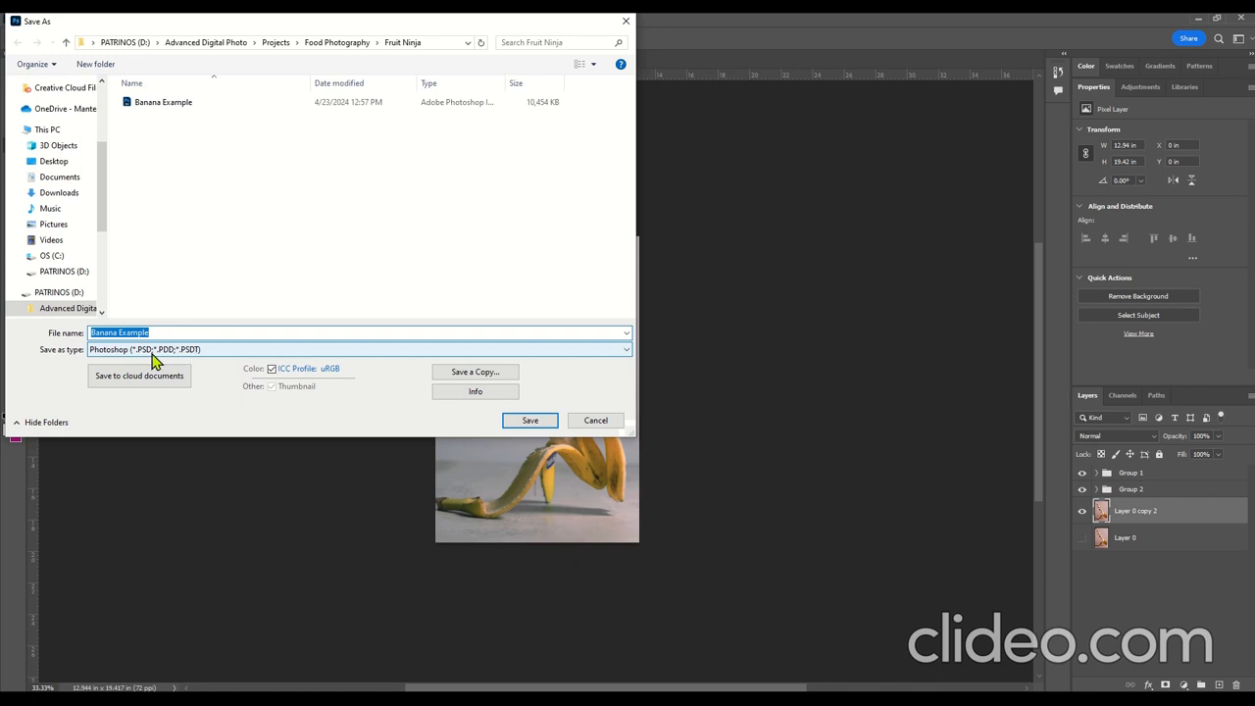
{"action": "scroll", "coordinate": [41, 169], "scroll_direction": "up", "scroll_amount": 1}
{"action": "left_click", "coordinate": [59, 140]}
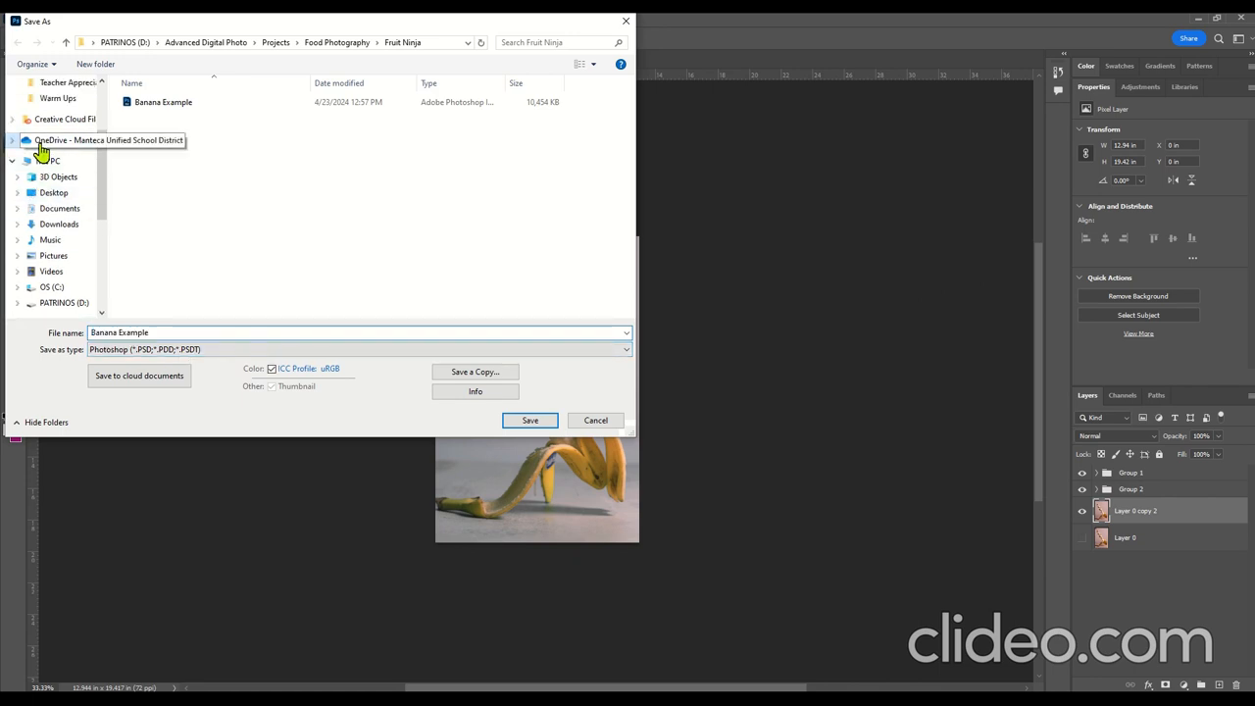
{"action": "left_click", "coordinate": [96, 63]}
{"action": "type", "text": "A"}
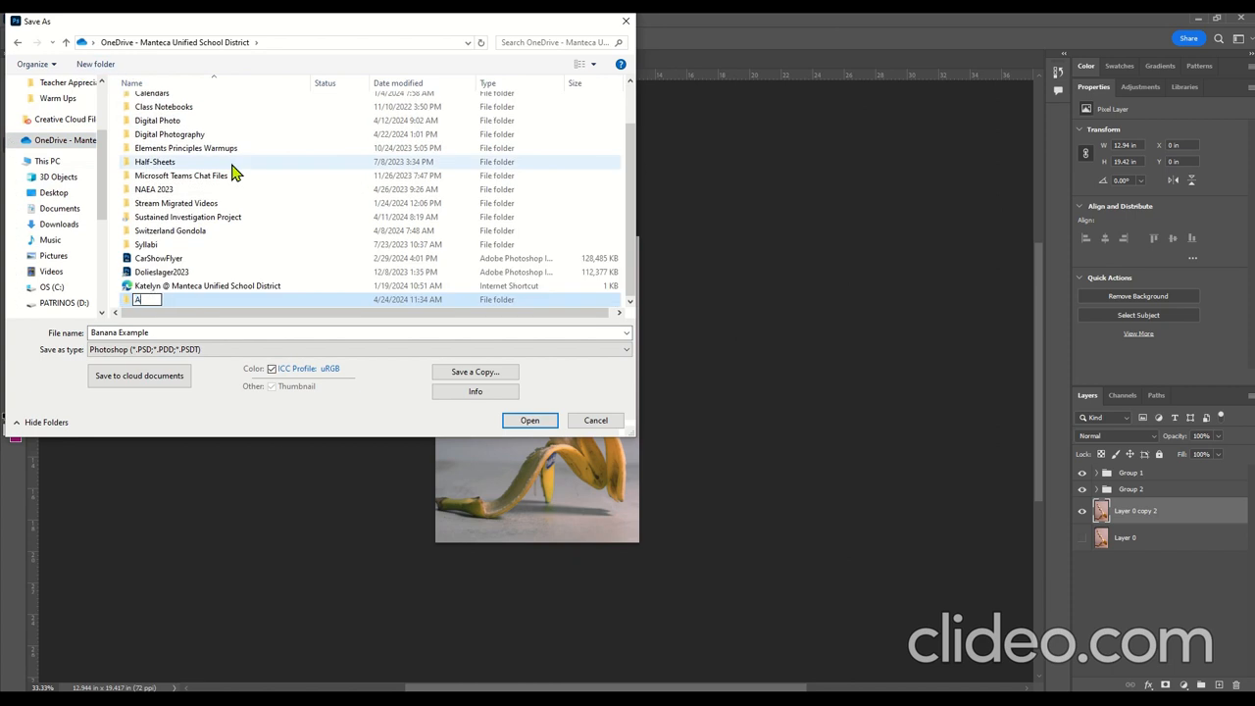
{"action": "type", "text": "dvanced Digital Photo"}
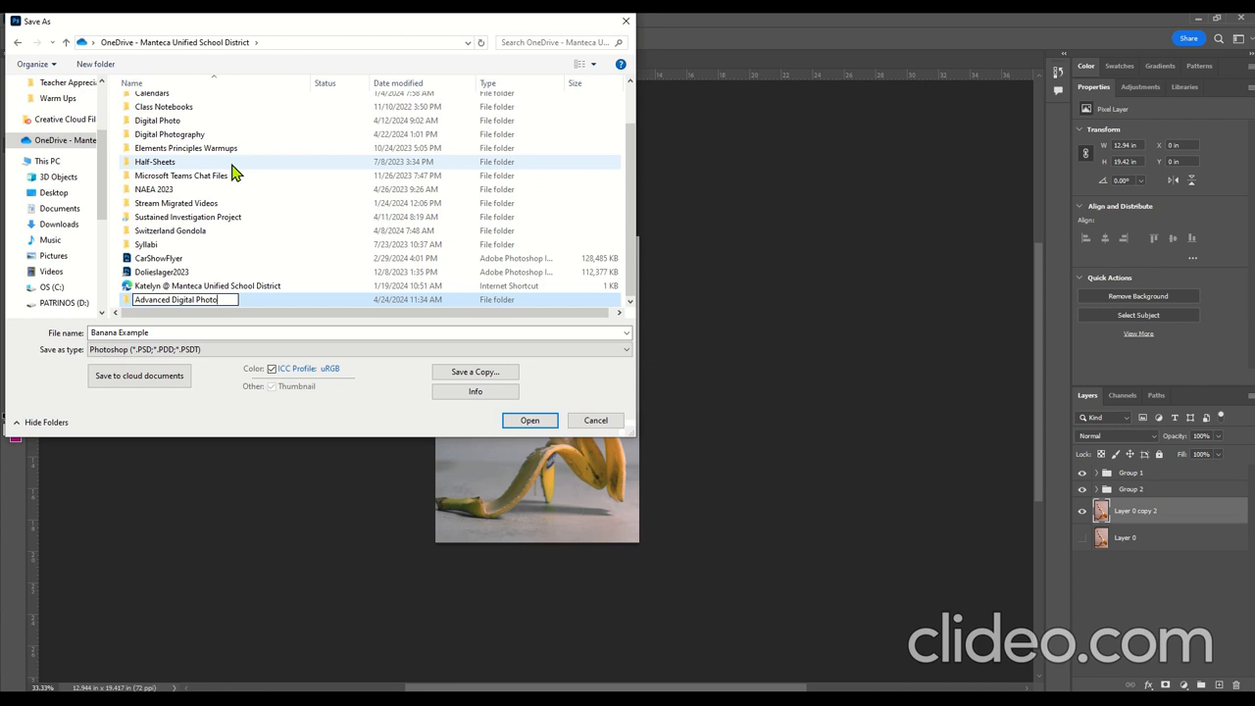
{"action": "double_click", "coordinate": [274, 299]}
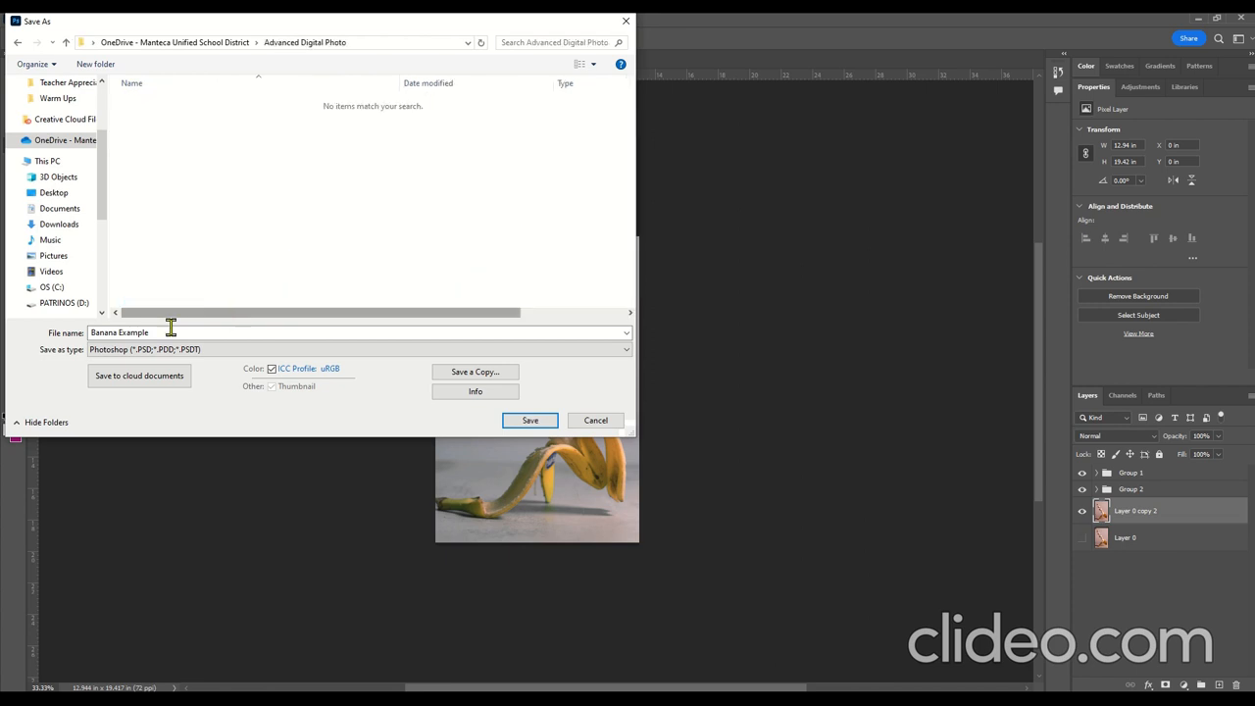
Save the document in Photoshop format under the file name YOURNAME-assignment
{"action": "type", "text": "YOU"}
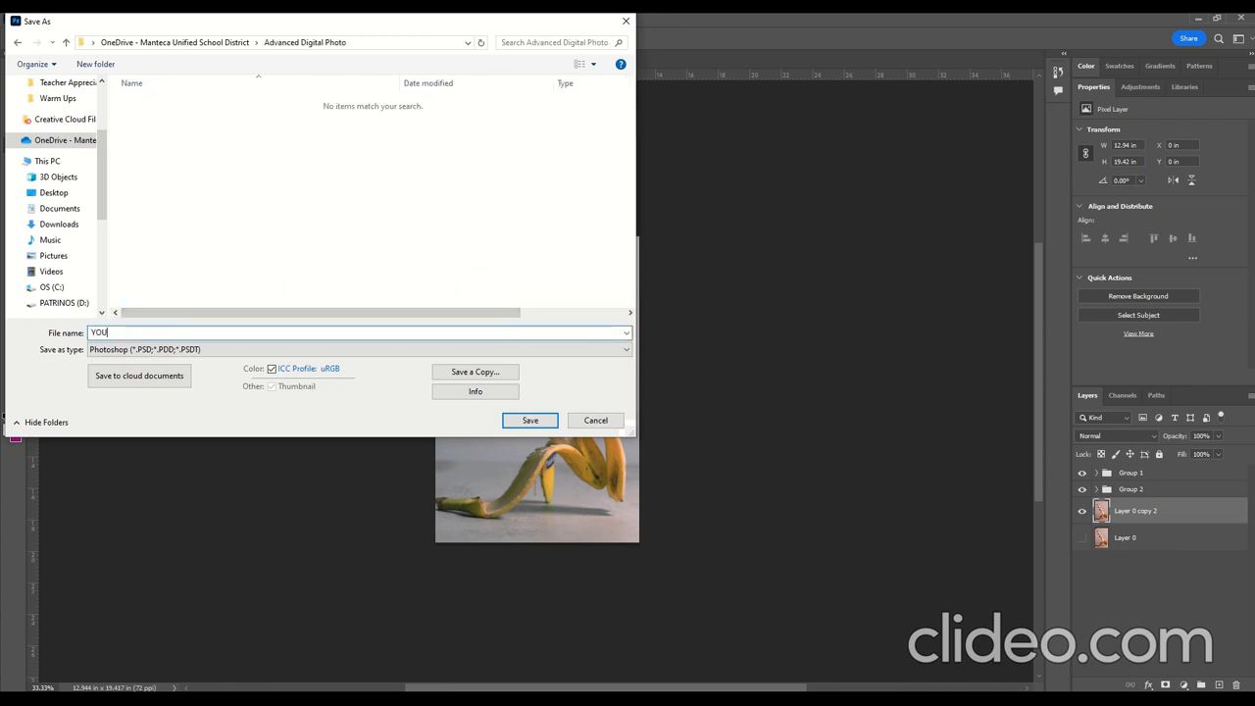
{"action": "type", "text": "RNAME-assignment"}
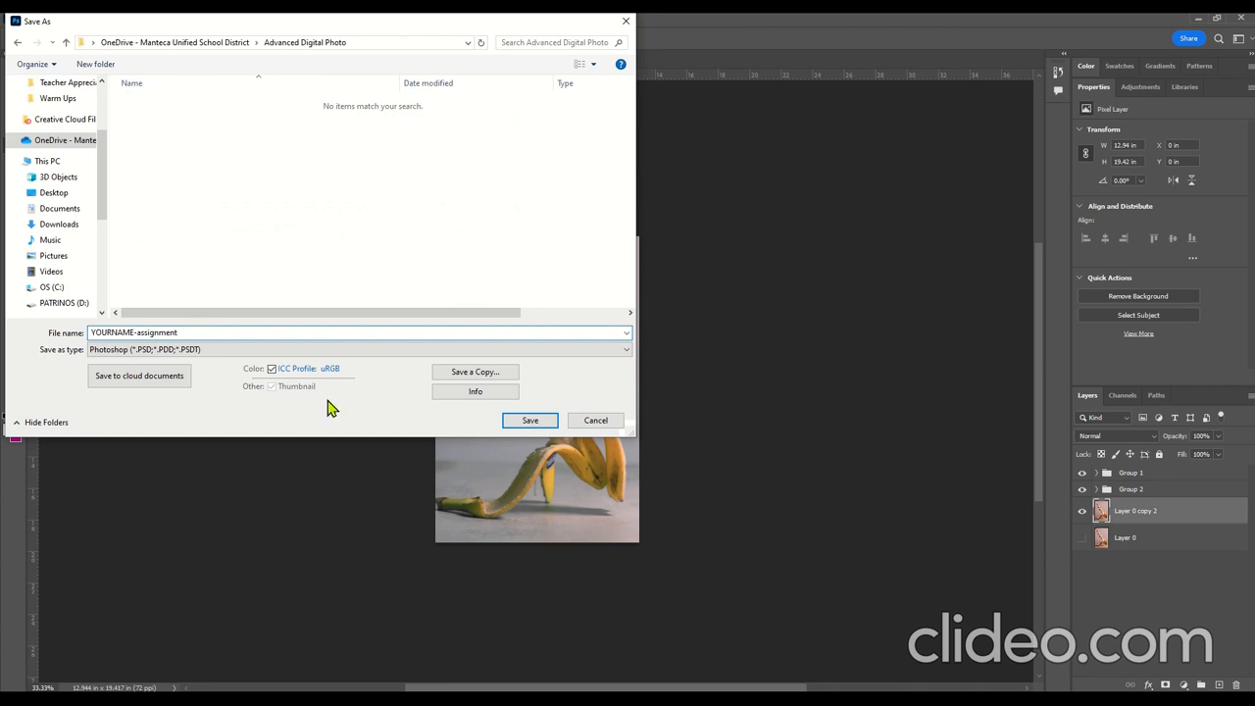
{"action": "left_click", "coordinate": [529, 419]}
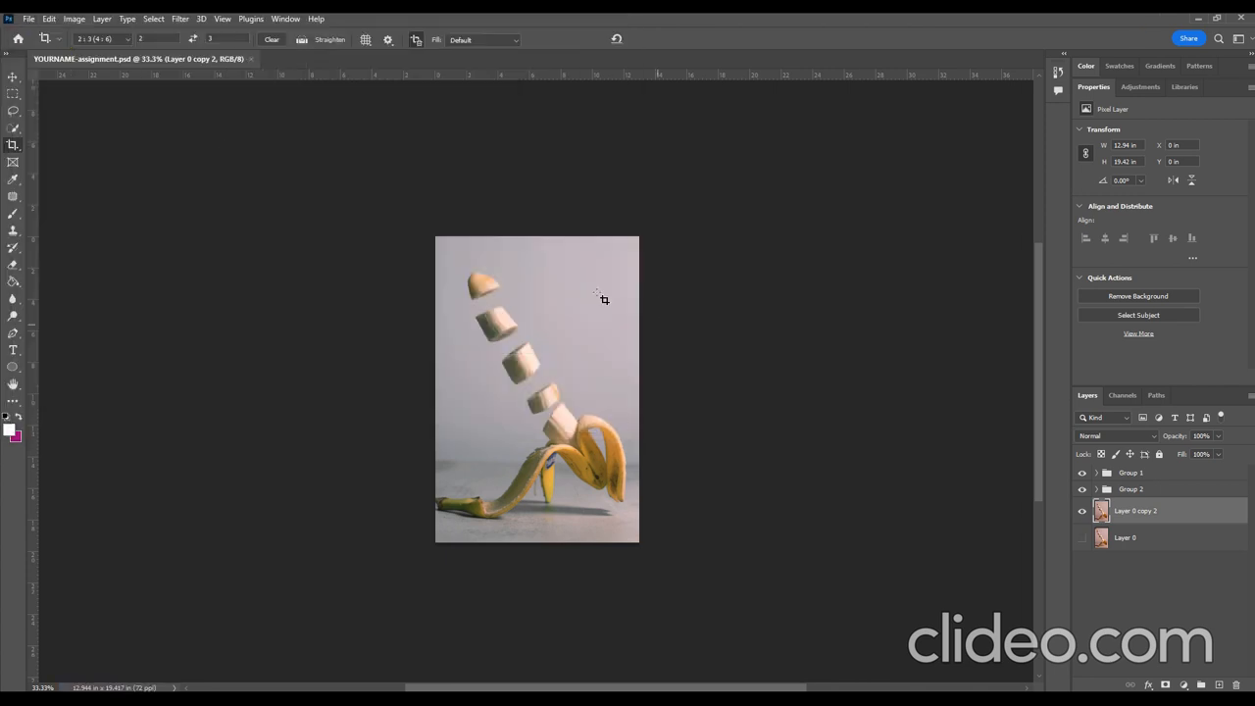
Quick-export the image as the JPG YOURNAME-assignment into the Advanced Digital Photo folder on OneDrive
{"action": "left_click", "coordinate": [28, 19]}
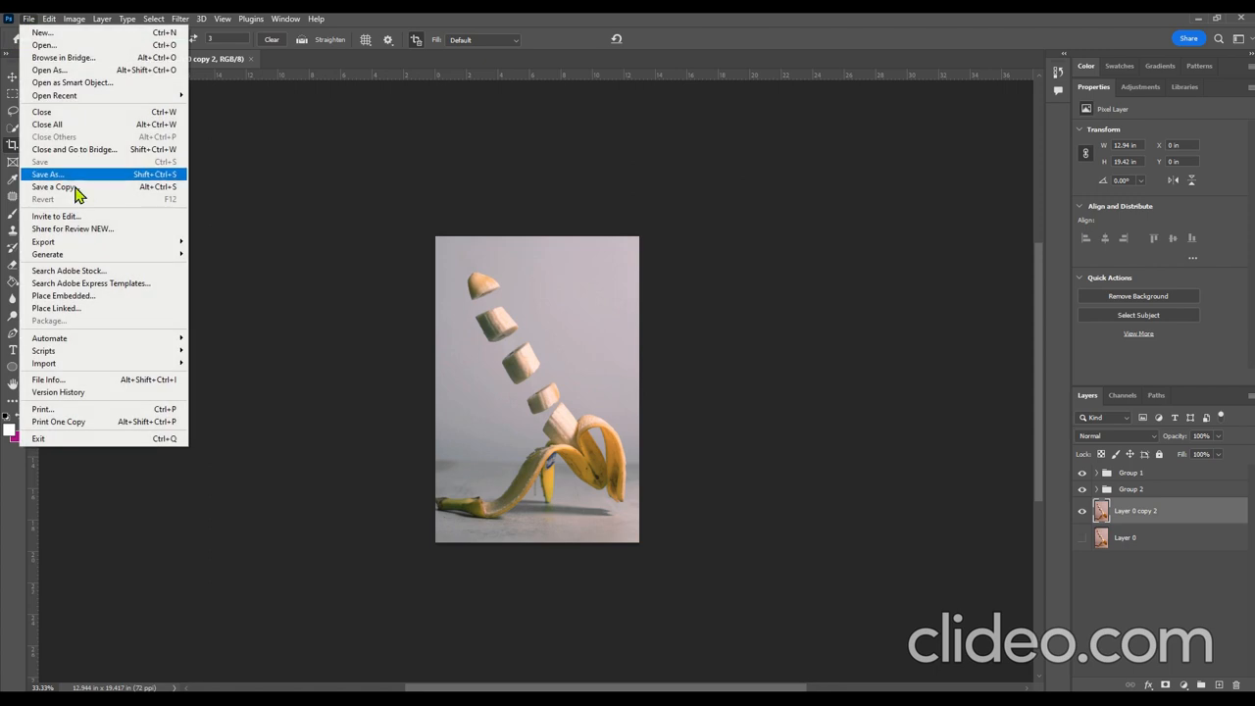
{"action": "mouse_move", "coordinate": [168, 244]}
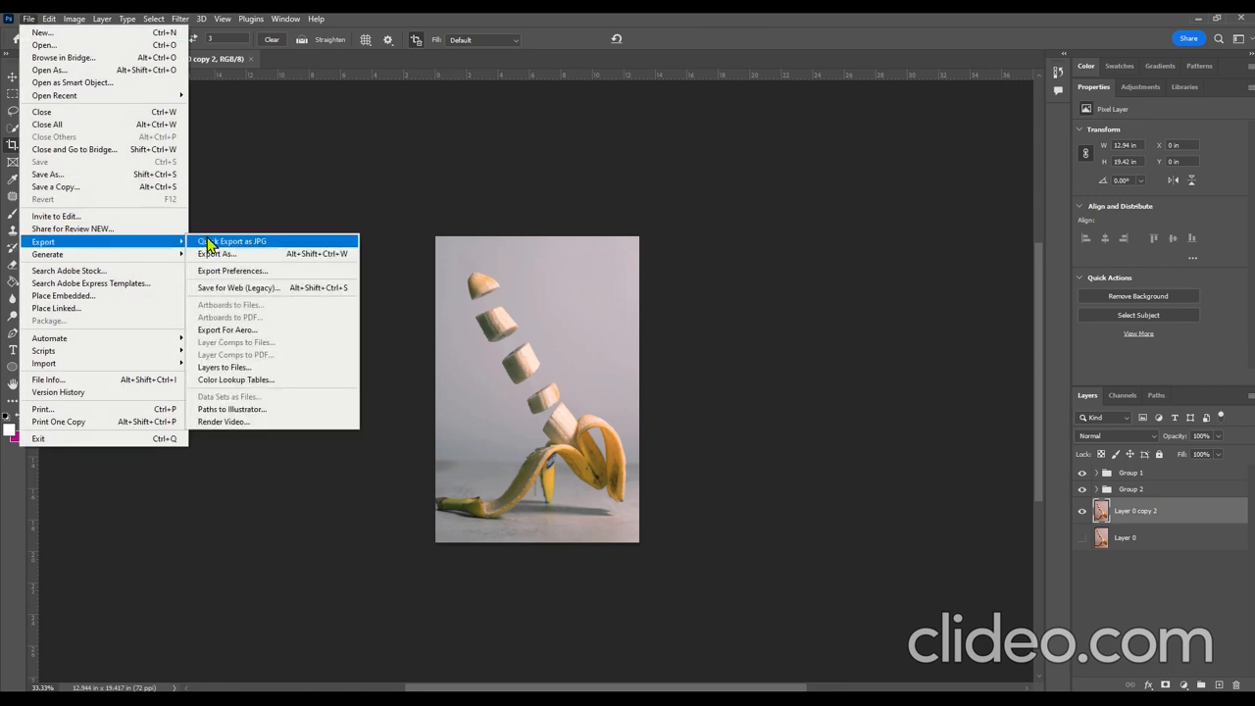
{"action": "left_click", "coordinate": [222, 242]}
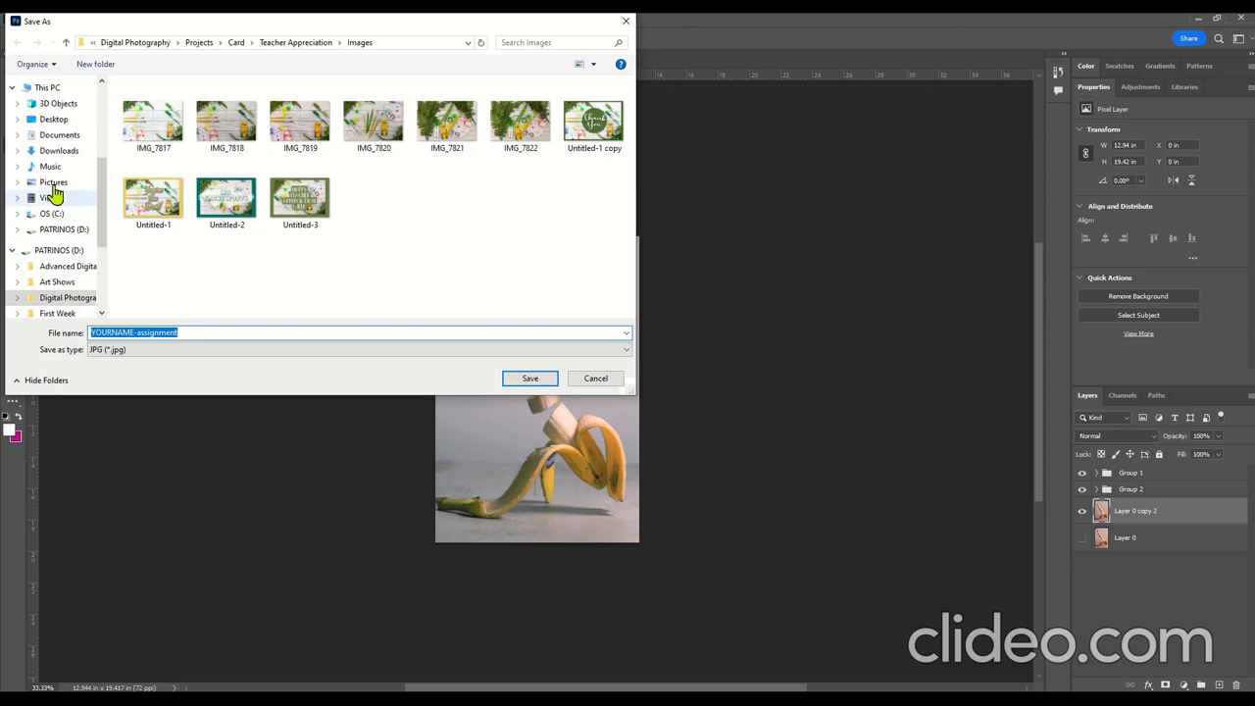
{"action": "scroll", "coordinate": [49, 255], "scroll_direction": "up", "scroll_amount": 4}
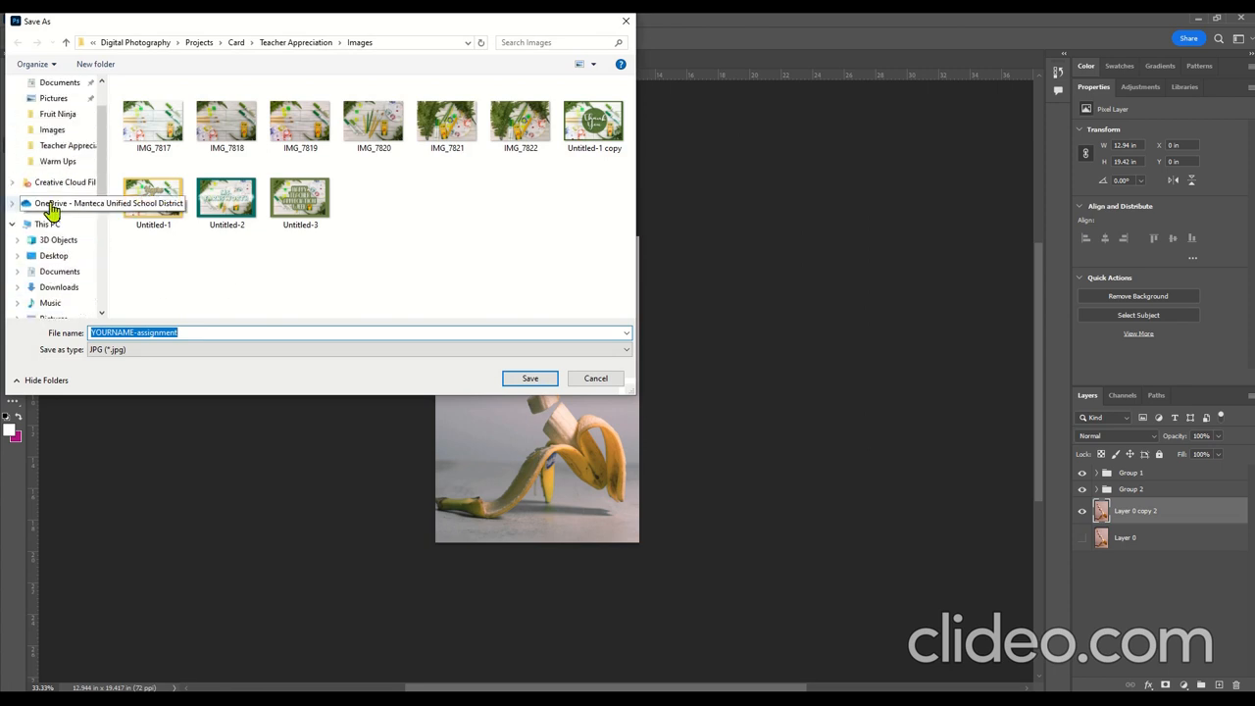
{"action": "left_click", "coordinate": [49, 203]}
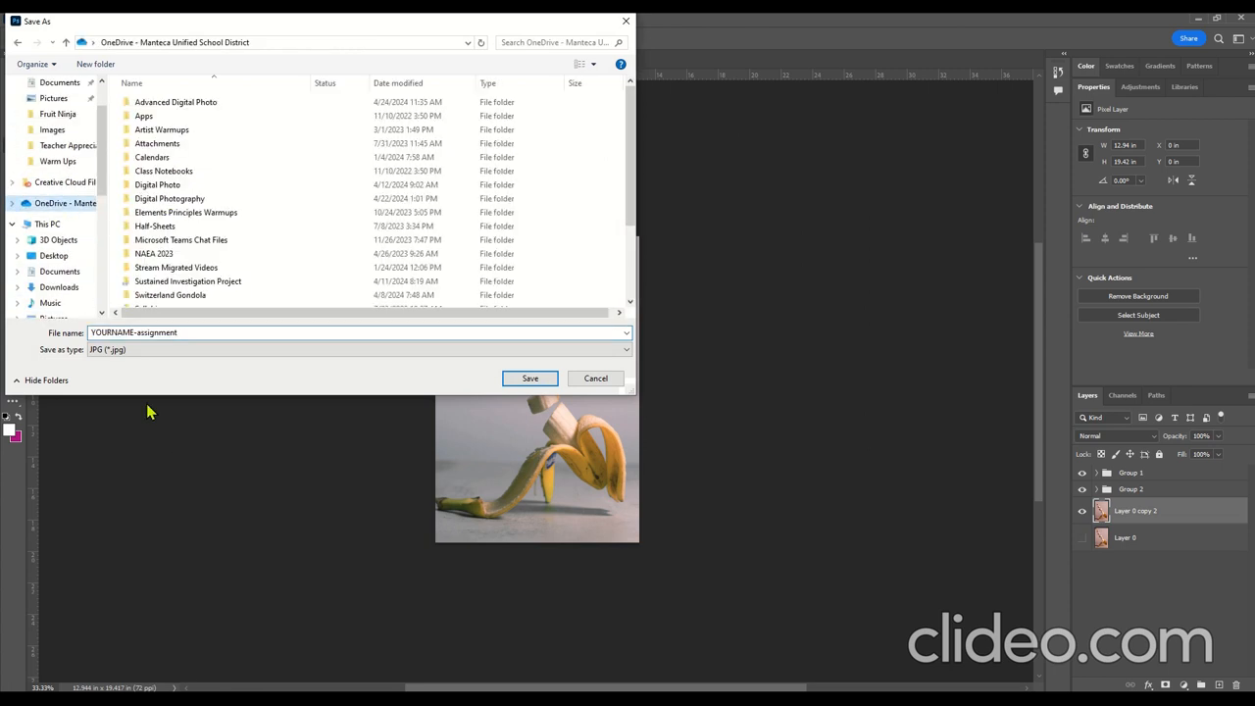
{"action": "double_click", "coordinate": [167, 104]}
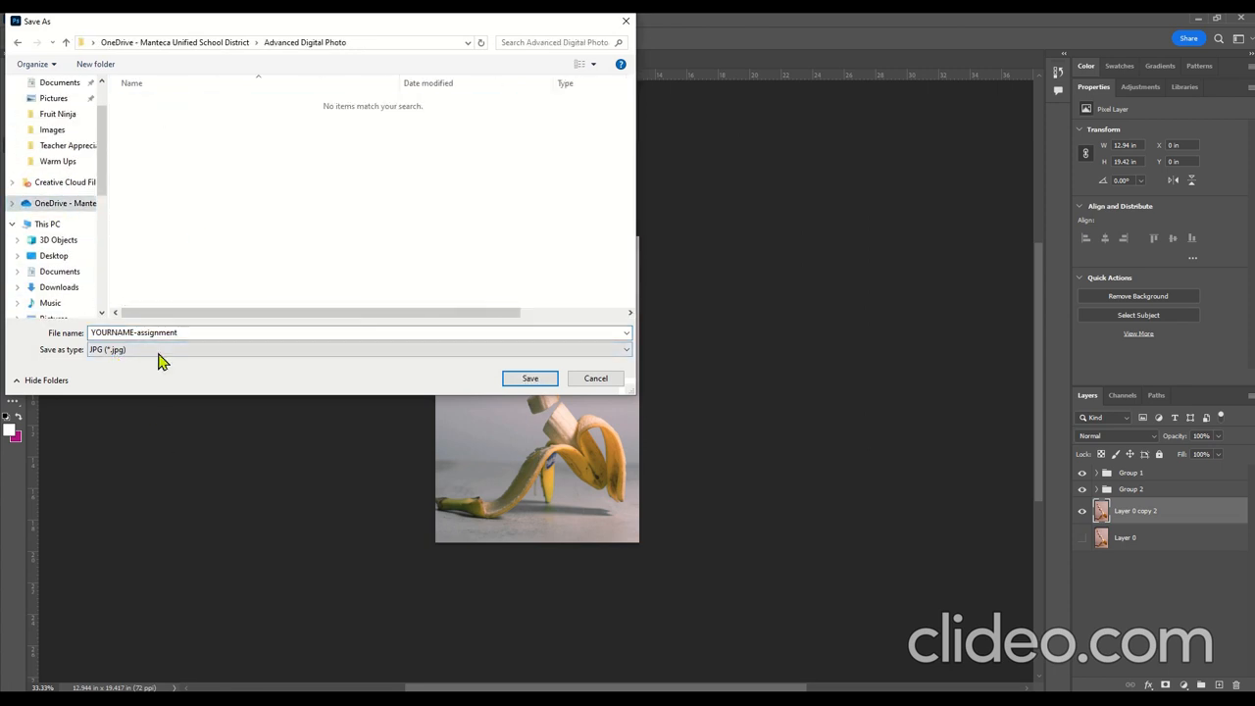
{"action": "left_click", "coordinate": [527, 378]}
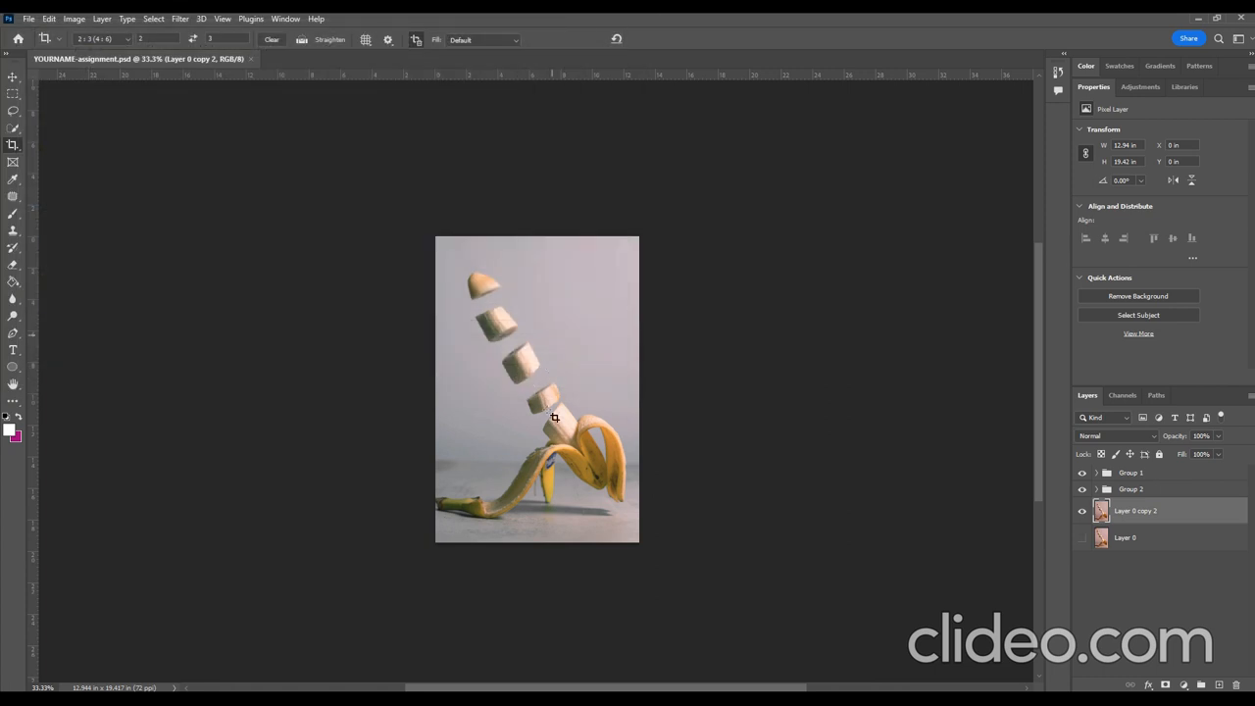